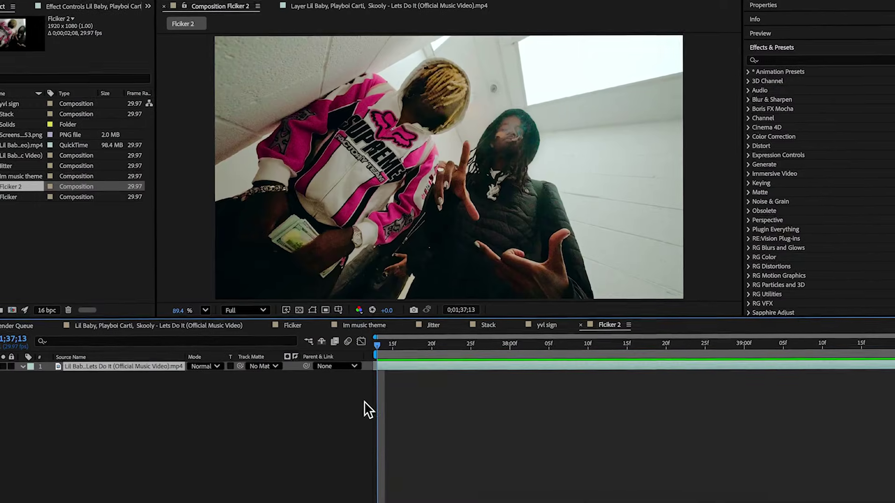
Duplicate the music video layer and open the upper copy for Roto Brush work at 0;01;37;13
key("space")
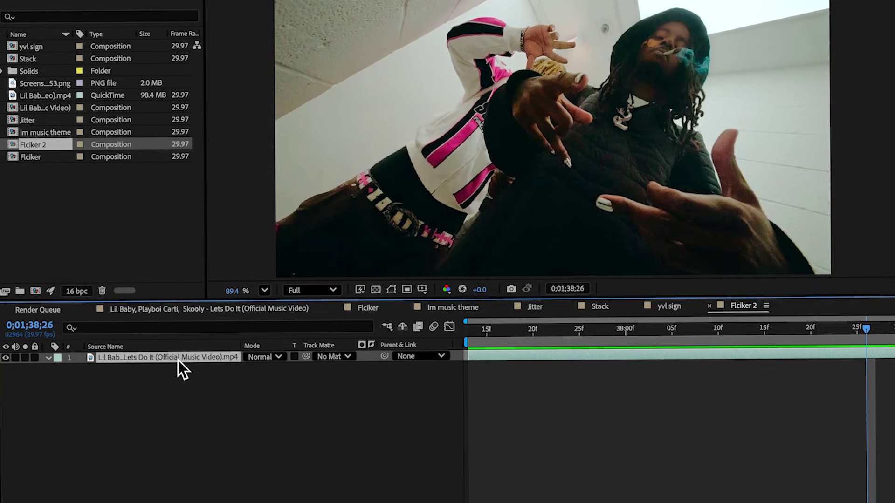
key("ctrl+d")
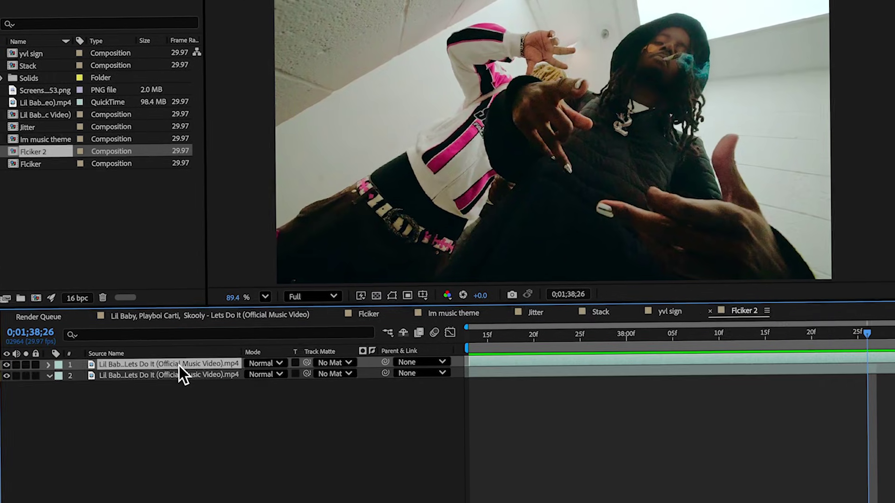
left_click_drag(507, 353, 374, 346)
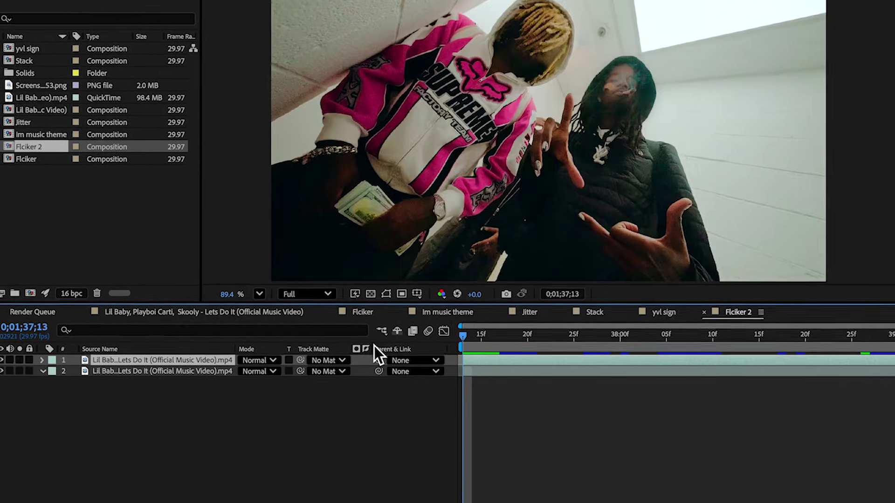
left_click(140, 4)
double_click(548, 311)
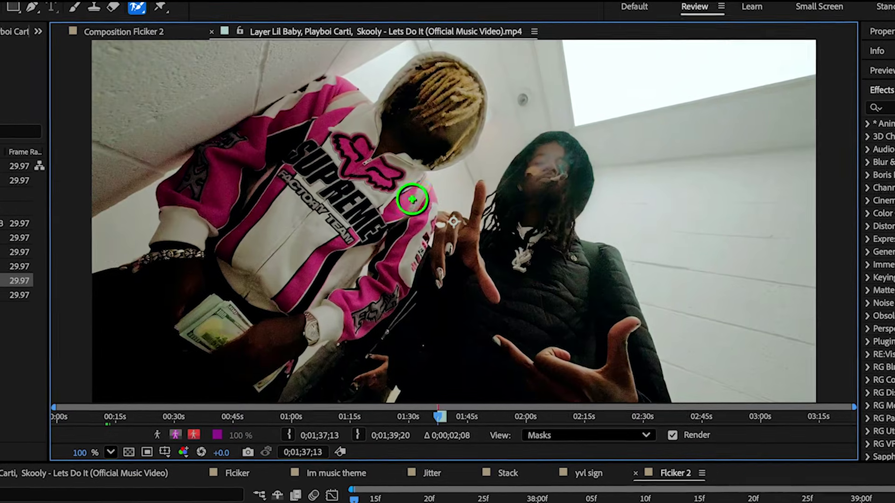
Paint a Roto Brush selection over the hooded man's body, arms and hands on the first frame
left_click(137, 32)
double_click(518, 242)
mouse_move(507, 342)
left_mouse_down()
mouse_move(514, 294)
mouse_move(425, 226)
left_mouse_up()
left_click_drag(546, 282, 547, 345)
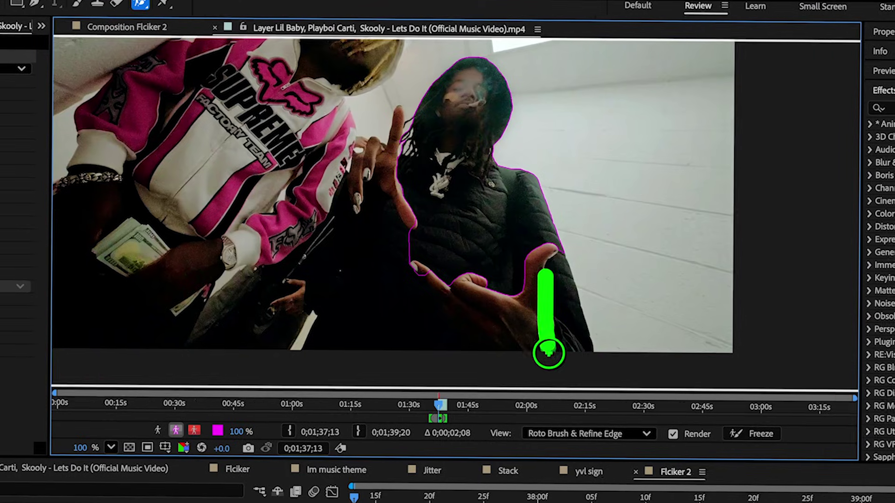
mouse_move(462, 215)
left_mouse_down()
mouse_move(508, 275)
mouse_move(567, 167)
left_mouse_up()
scroll(512, 273, "up", 3)
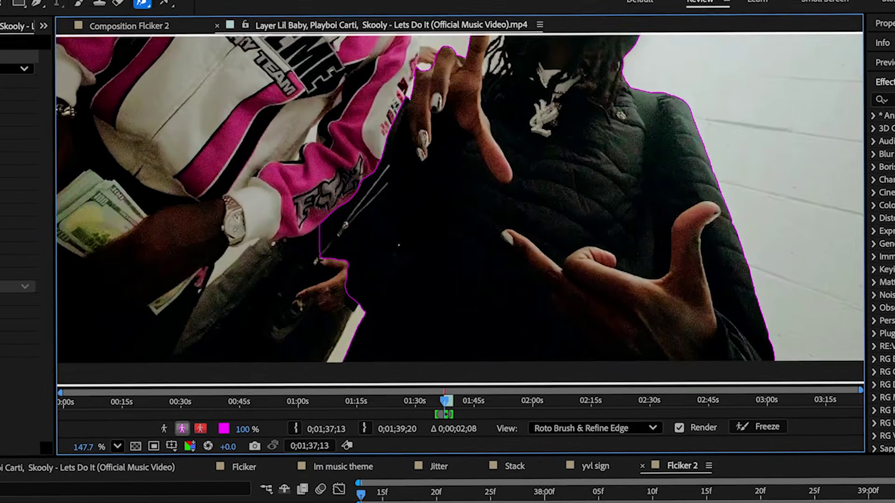
Advance frame by frame to 0;01;37;19, checking and touching up the Roto Brush outline around the hooded man
key("Page_Down")
key("Page_Down")
key("Page_Down")
mouse_move(468, 210)
left_mouse_down()
mouse_move(400, 348)
mouse_move(367, 176)
mouse_move(382, 318)
left_mouse_up()
left_click_drag(363, 163, 357, 309)
left_click_drag(341, 275, 335, 298)
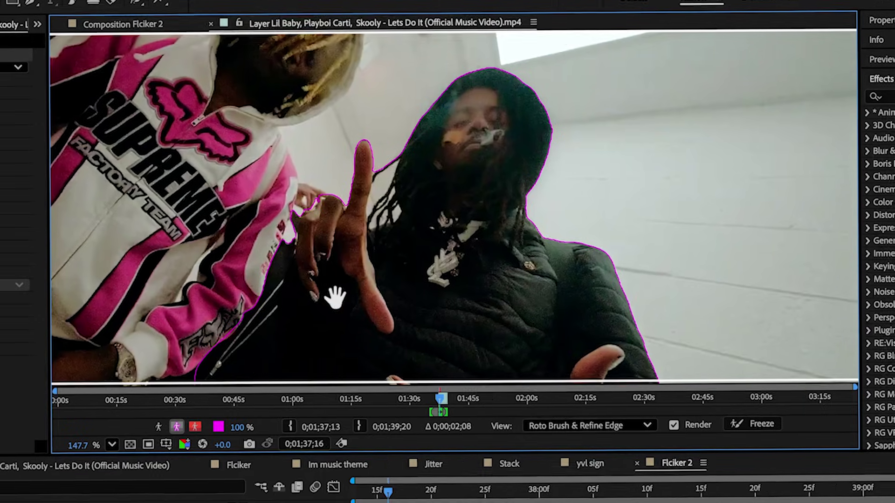
key("Page_Down")
key("Page_Down")
key("Page_Down")
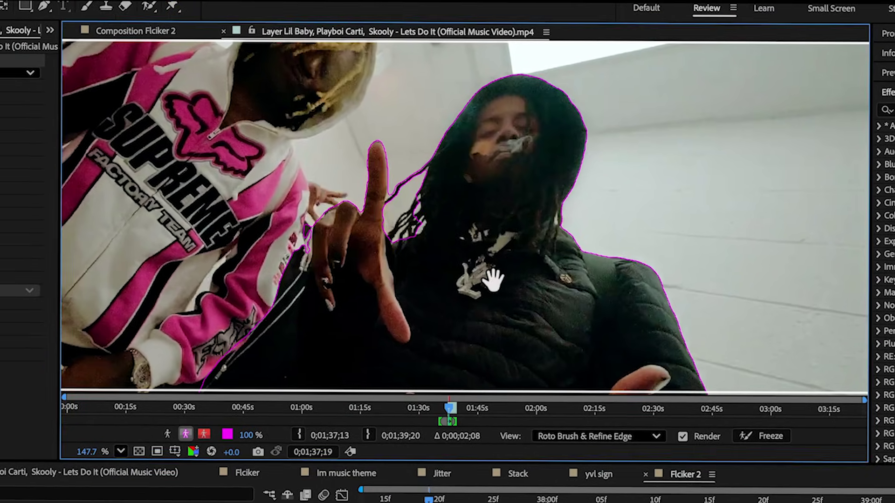
left_click_drag(489, 279, 396, 186)
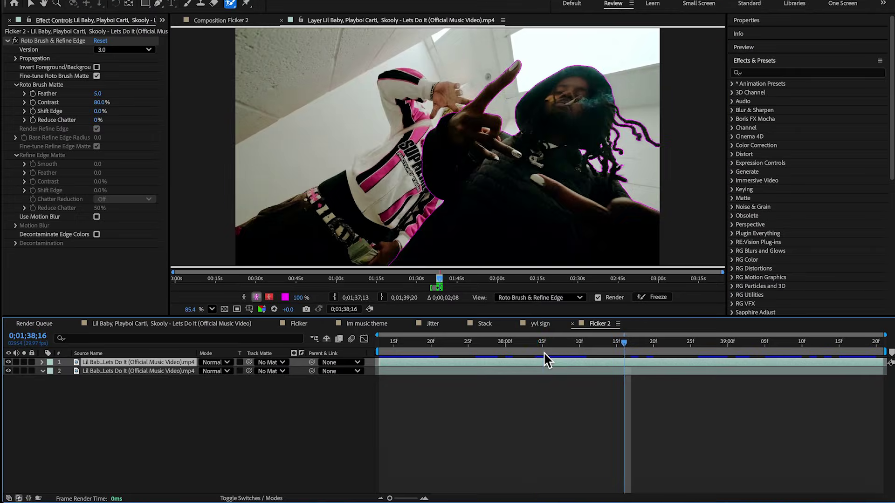
Check the propagated outline at 0;01;38;26, freeze the Roto Brush result and return to the Flciker 2 composition
mouse_move(543, 352)
left_mouse_down()
mouse_move(408, 377)
mouse_move(663, 367)
mouse_move(699, 357)
left_mouse_up()
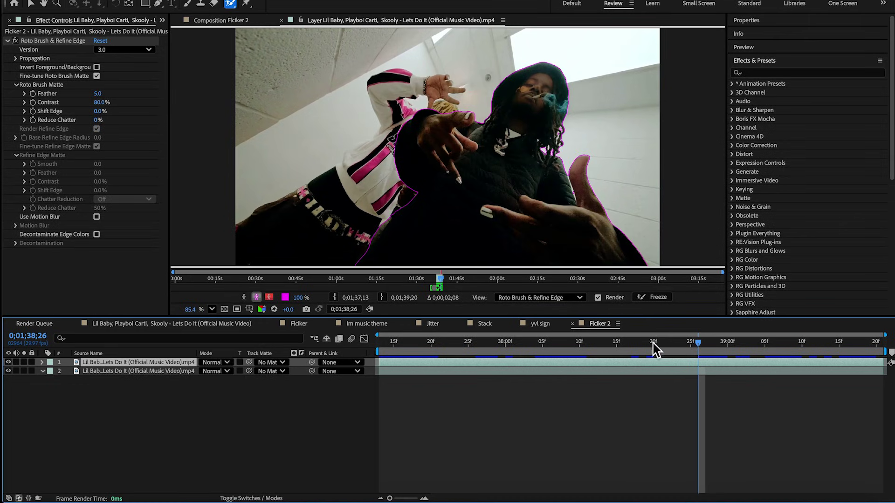
left_click(648, 299)
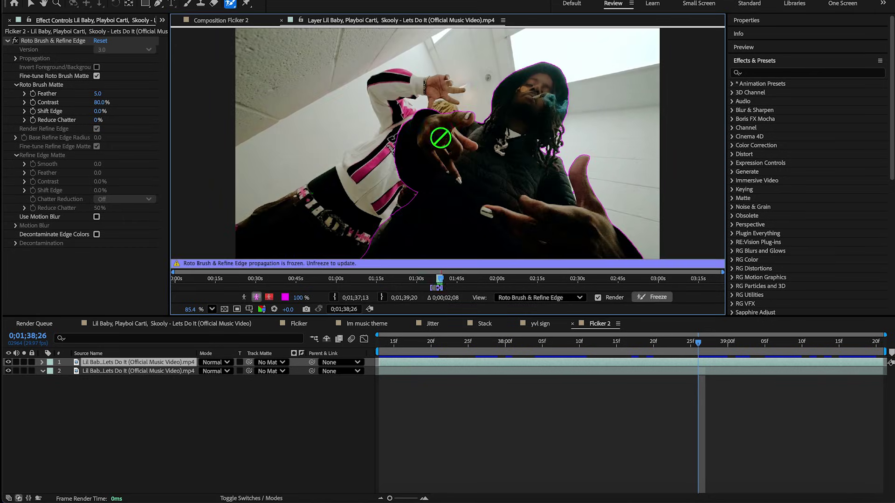
left_click(214, 21)
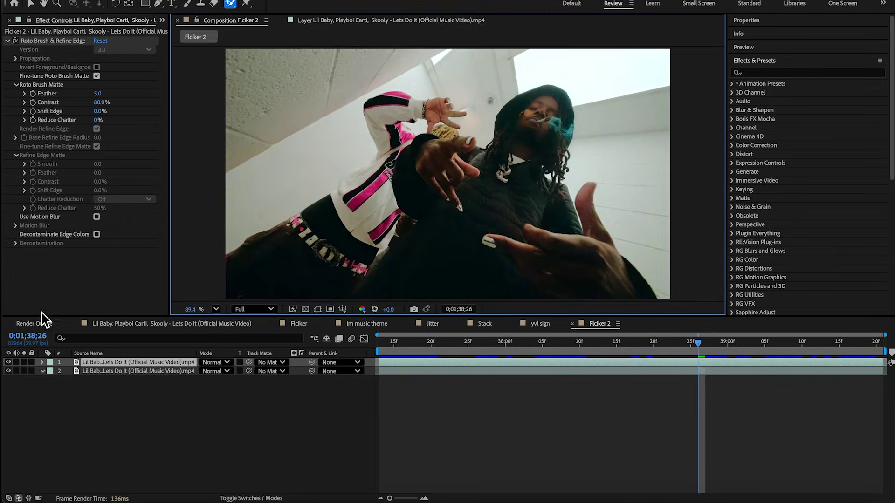
Hide the original video layer and refine the cutout's matte with Feather 12.6 and Shift Edge -58%
left_click(8, 373)
key("space")
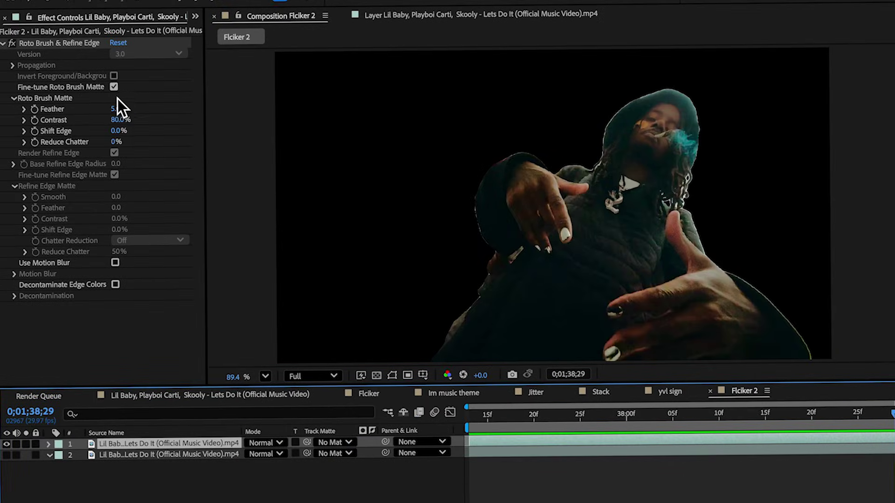
left_click_drag(117, 112, 172, 112)
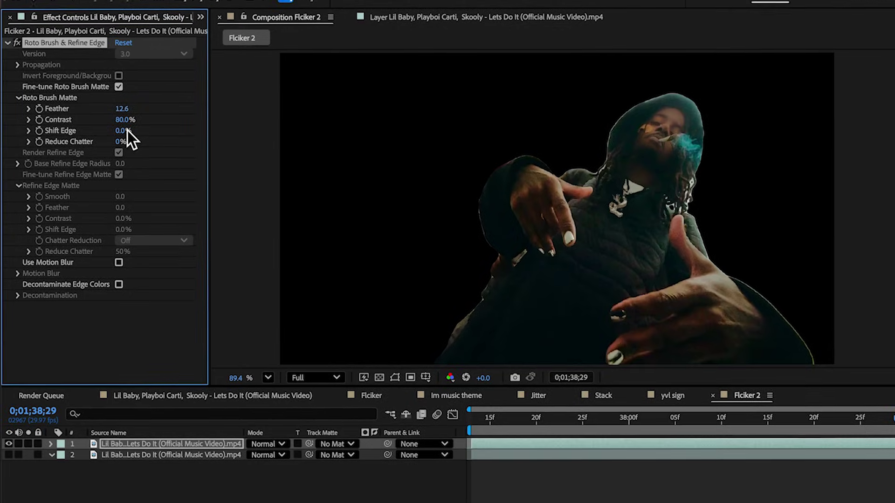
left_click_drag(125, 135, 86, 136)
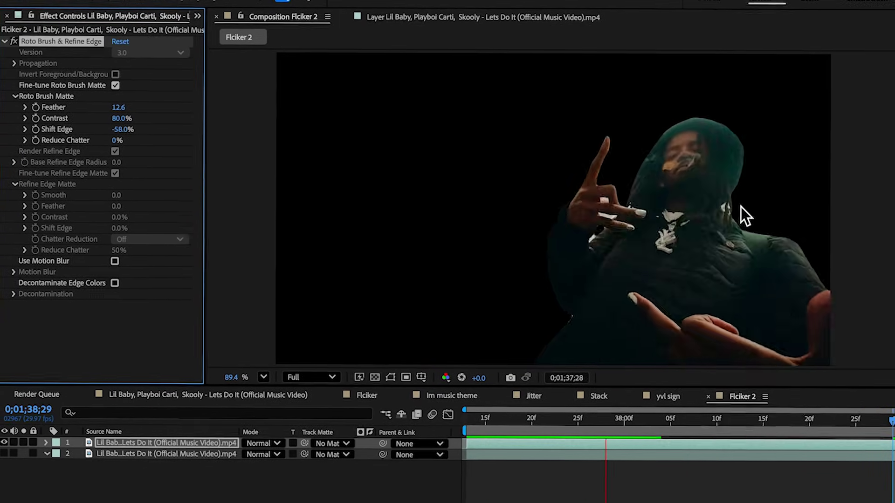
key("space")
Compare the cutout with and without the original video behind it, leaving the original layer visible
left_click(8, 371)
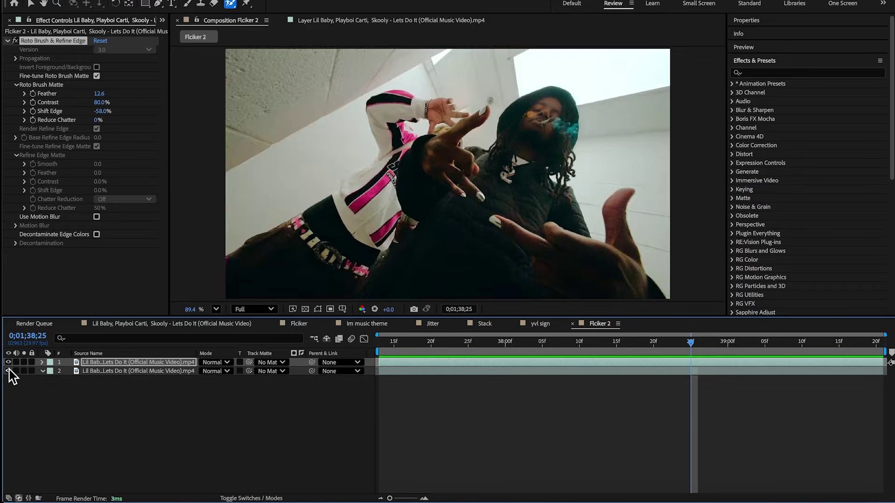
left_click(9, 371)
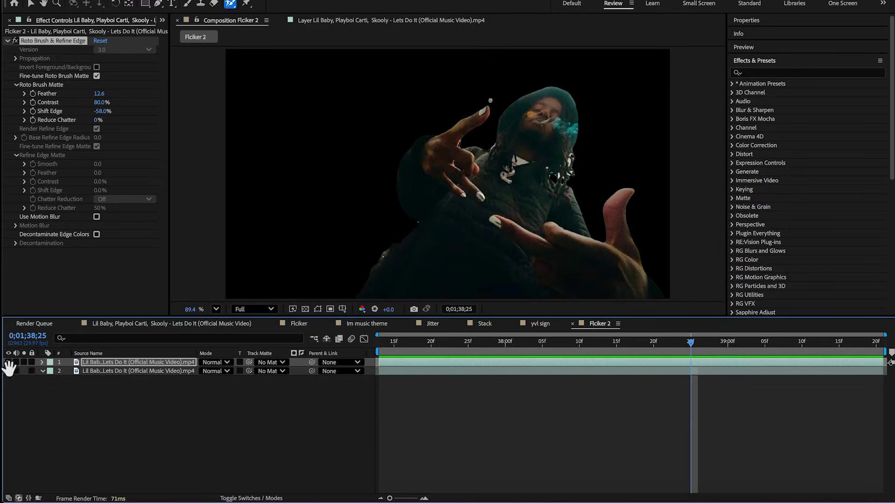
key("space")
left_click(8, 371)
Mask the lower video layer with a large rectangle, leaving a narrow border and cutting through the hooded man at its right edge
left_click(131, 371)
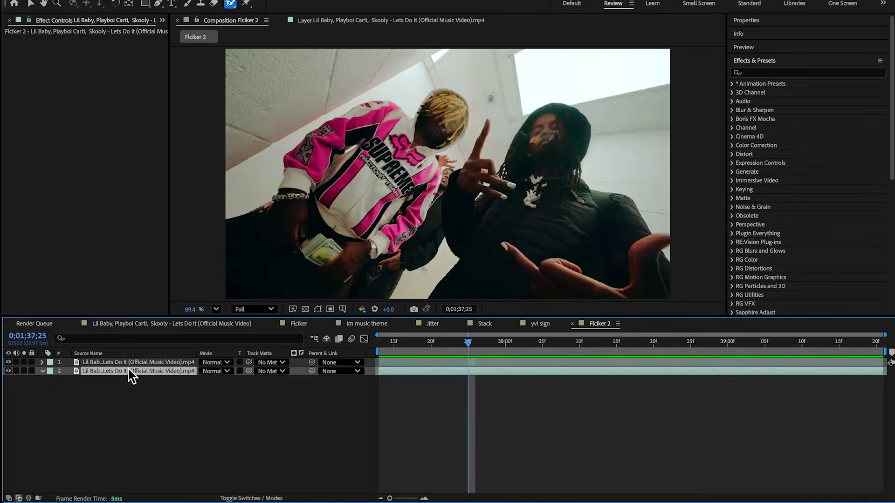
left_click(8, 371)
left_click(8, 371)
key("q")
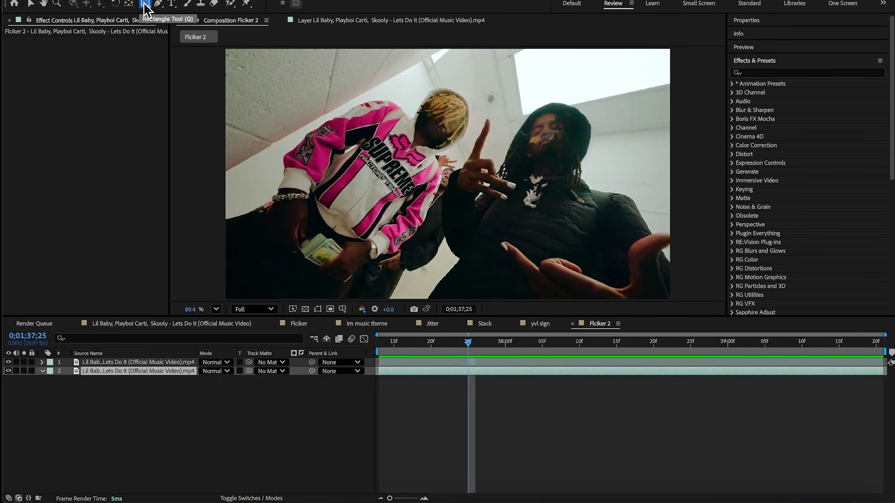
left_click_drag(250, 65, 482, 200)
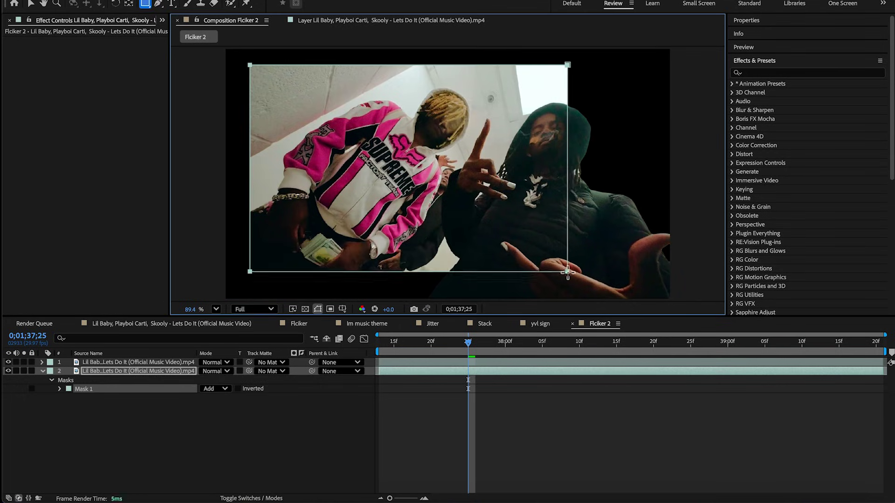
left_click_drag(568, 273, 578, 276)
key("space")
left_click_drag(542, 228, 534, 210)
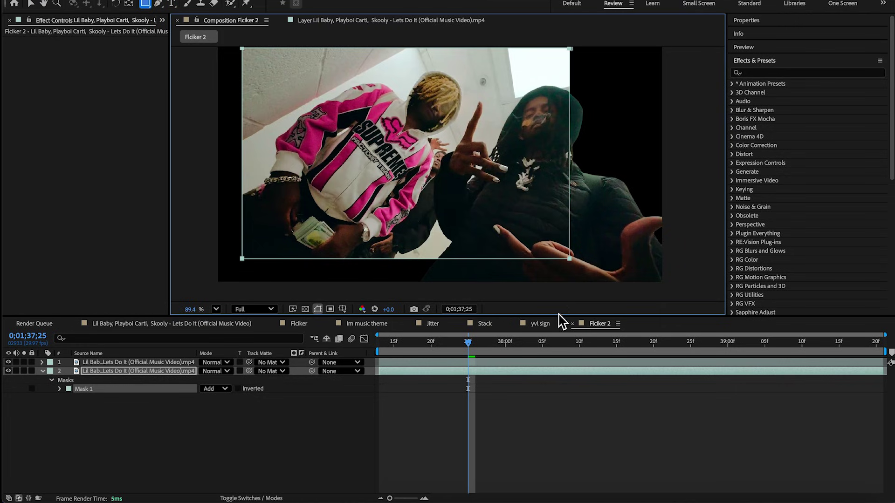
Narrow the rectangular mask by moving its right edge inward to just beyond the frame's centre, and preview the result
key("v")
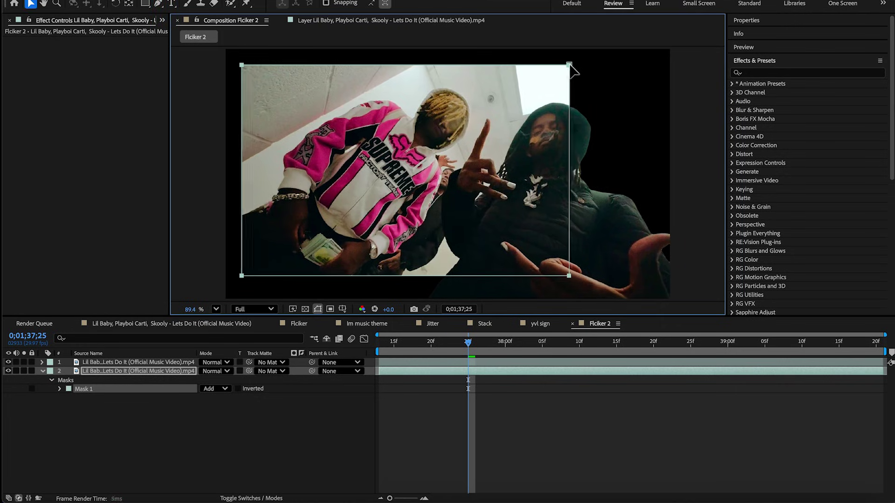
key("space")
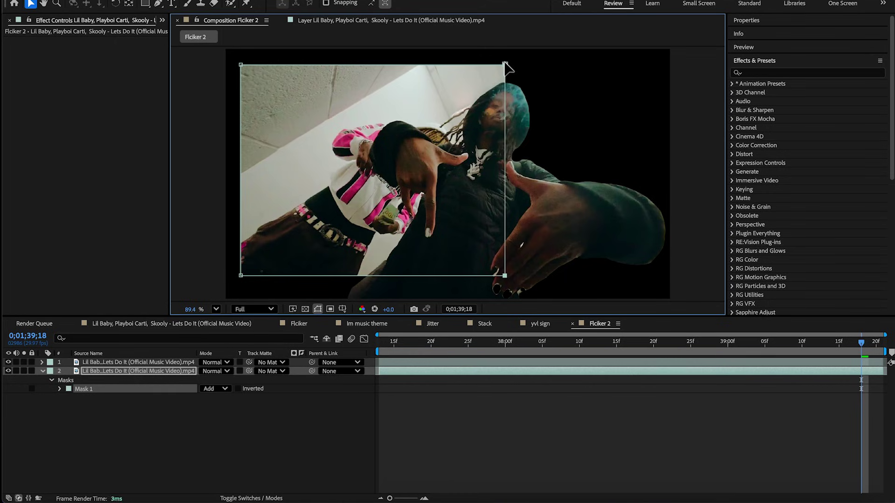
key("space")
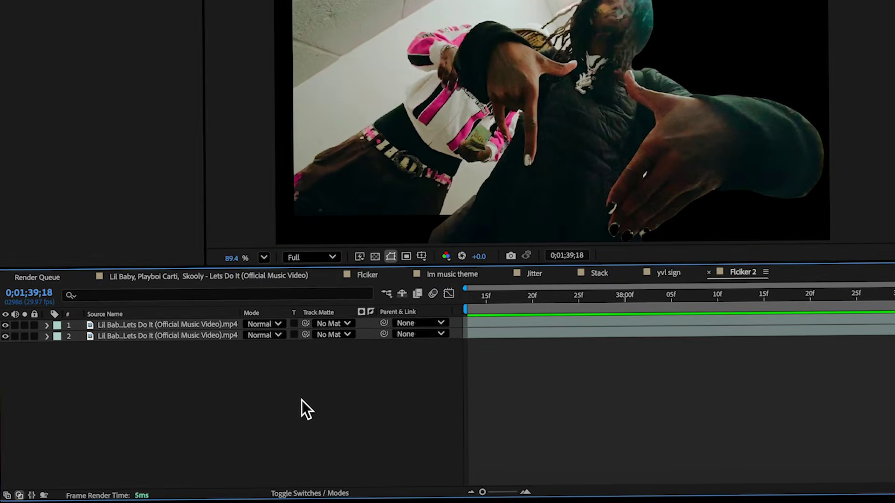
Create a white solid at the full composition size of 1920 x 1080 px
right_click(245, 425)
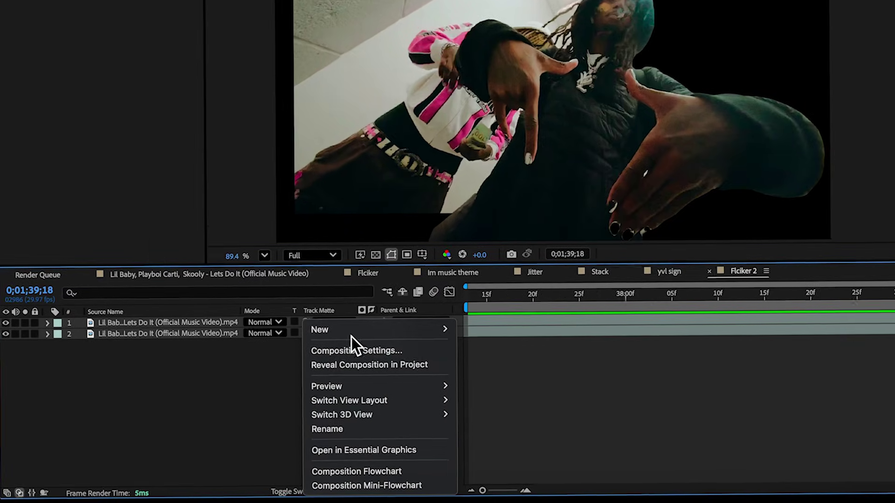
mouse_move(351, 331)
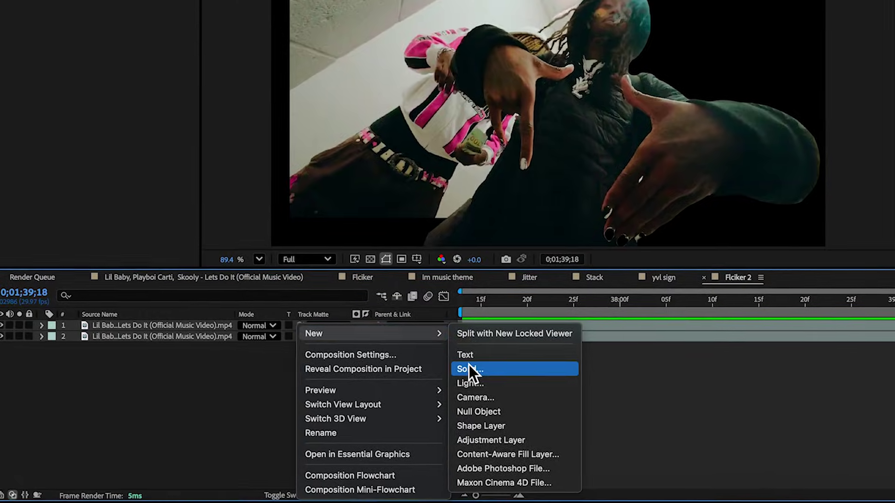
left_click(469, 365)
left_click(534, 275)
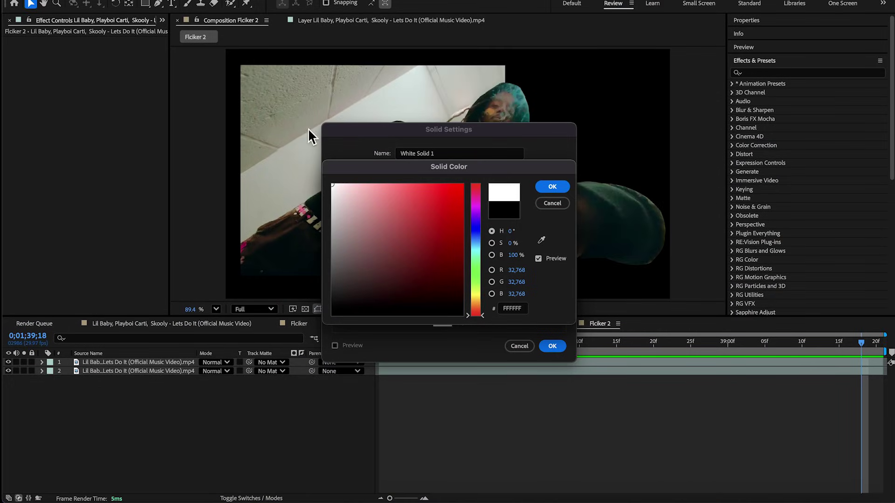
left_click(551, 188)
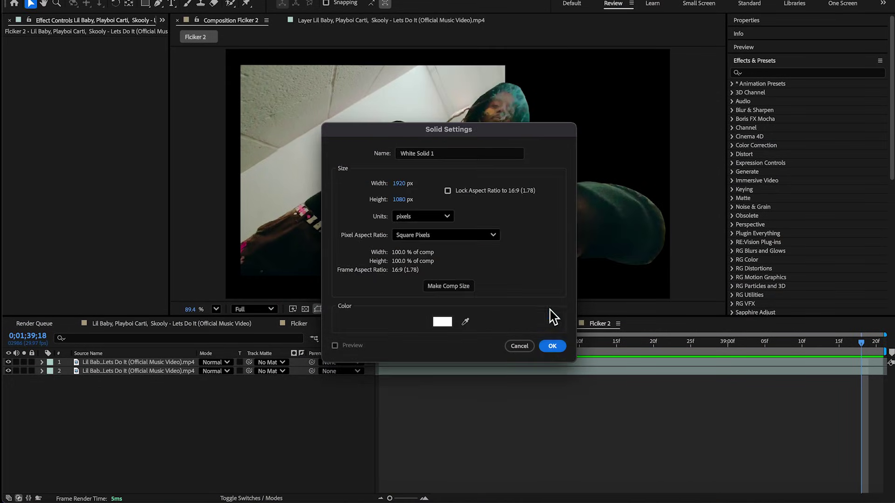
left_click(552, 347)
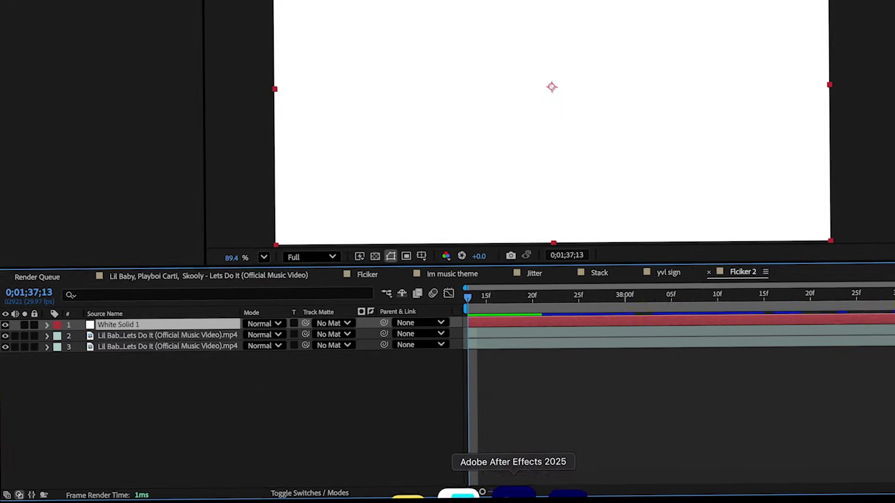
Trim the white solid to its first two frames and place it beneath both video layers
left_click(526, 492)
left_click(526, 493)
left_click(505, 305)
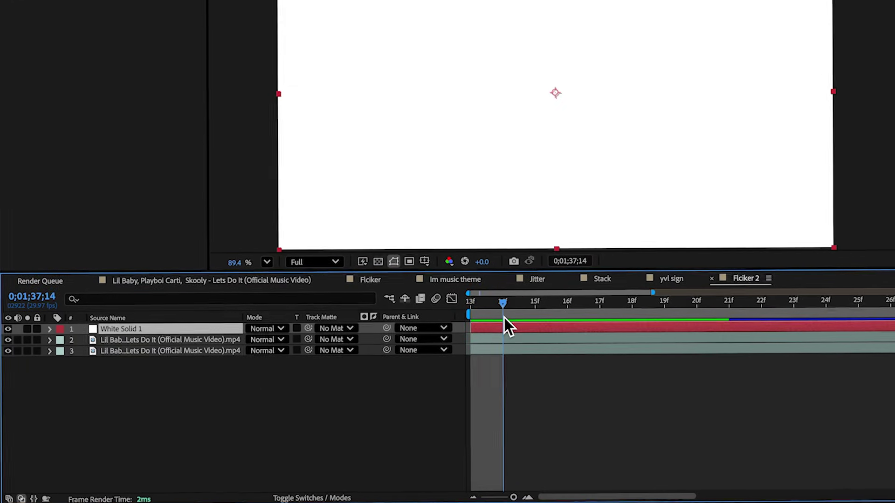
key("alt+]")
mouse_move(501, 314)
left_mouse_down()
mouse_move(365, 313)
mouse_move(491, 319)
left_mouse_up()
key("space")
left_click_drag(140, 362, 119, 452)
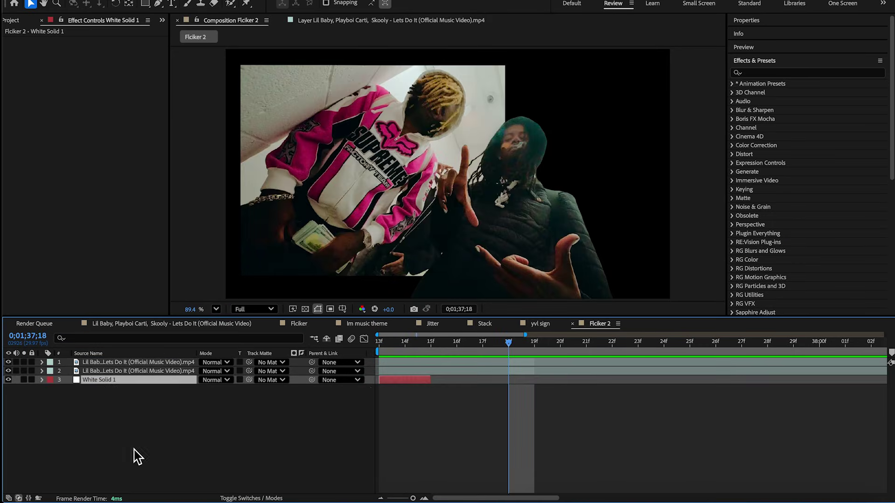
Duplicate the short white solid twice, starting the copies at 0;01;37;17 and 0;01;37;21
key("Page_Up")
key("minus")
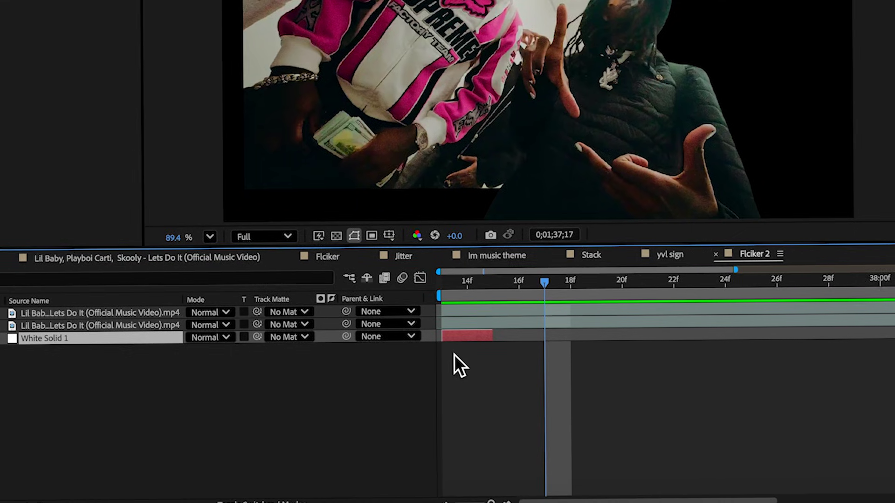
key("ctrl+d")
key("bracketleft")
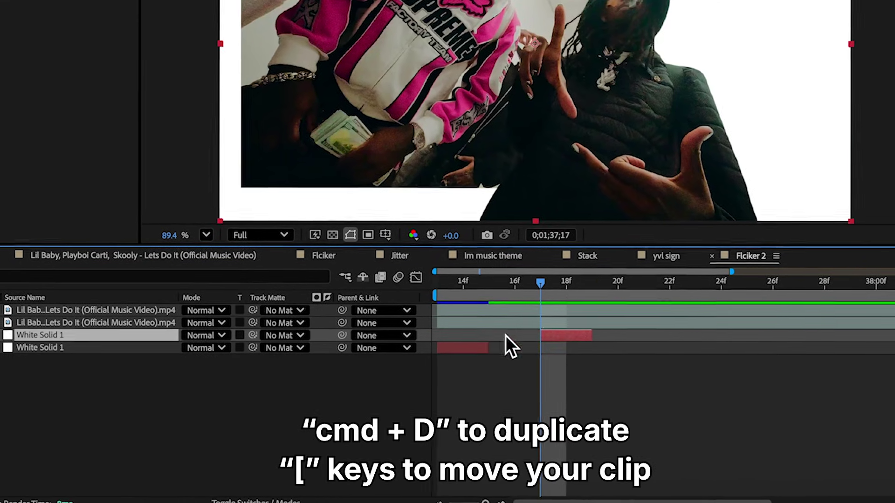
left_click(636, 292)
key("ctrl+d")
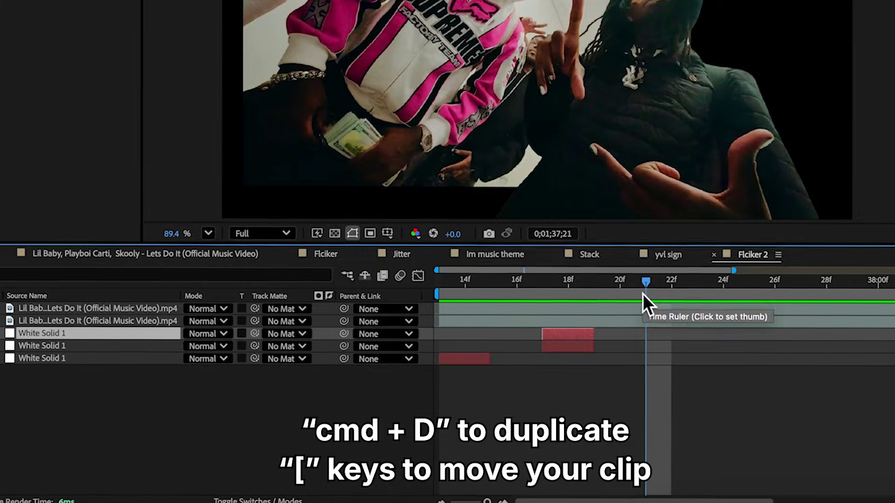
key("bracketleft")
Add another copy of the two-frame white solid starting at 0;01;37;25
left_click(609, 401)
left_click_drag(695, 285, 751, 296)
left_click(549, 381)
key("ctrl+d")
key("bracketleft")
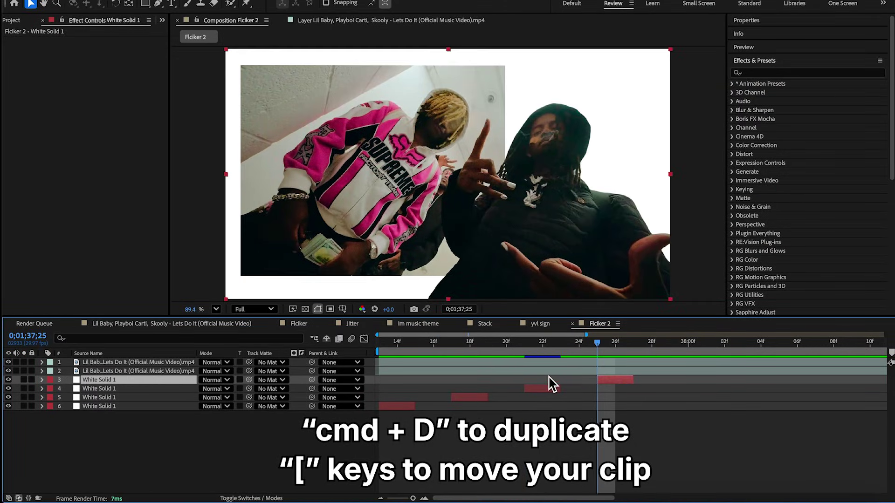
Duplicate the four white solids and move the copies along the timeline to continue the flashes after the originals
key("minus")
key("space")
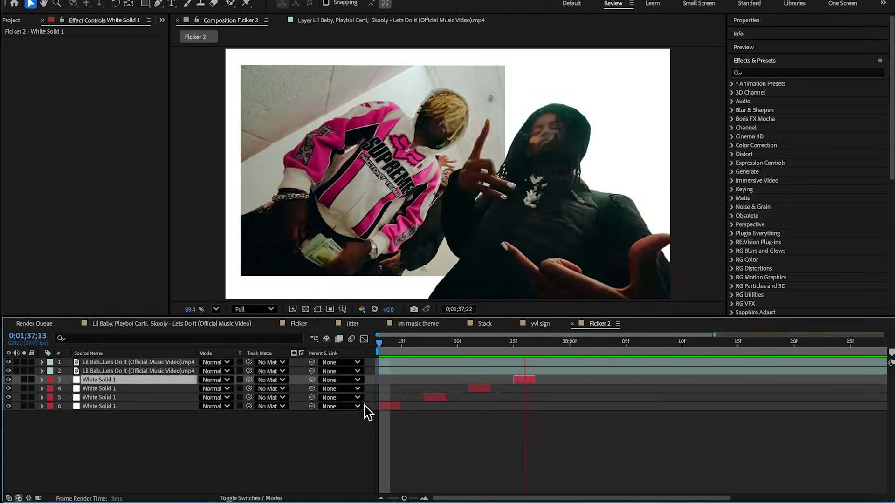
left_click(524, 380, "shift")
key("ctrl+d")
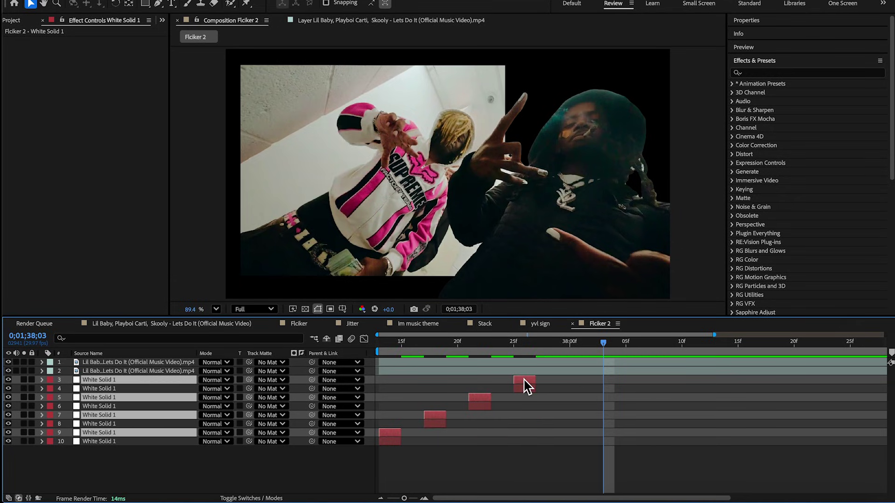
key("minus")
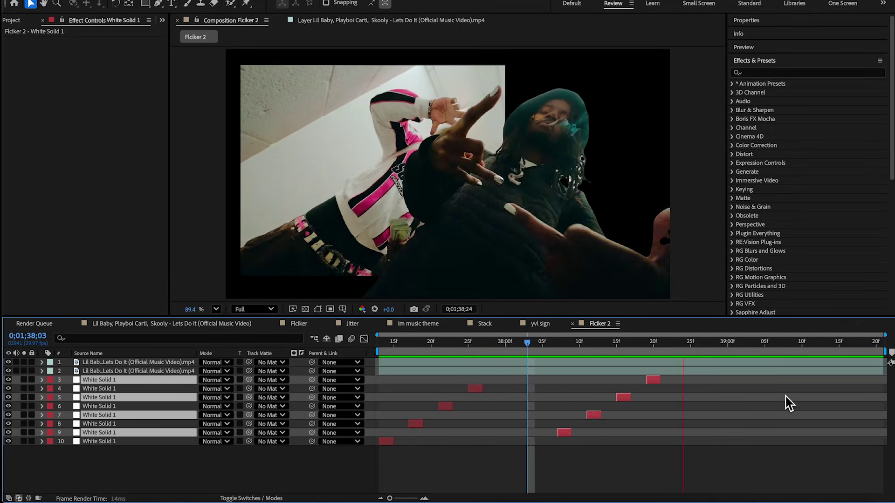
Shift the copied flashes to start at 0;01;38;09, then duplicate the solids again to fill the composition's remaining length
left_click_drag(664, 380, 676, 390)
key("ctrl+d")
left_click_drag(796, 389, 888, 390)
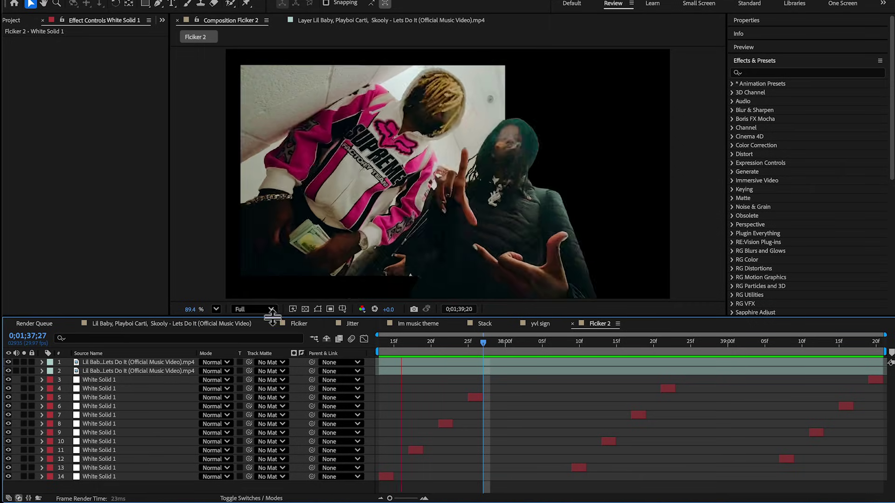
Add an adjustment layer above all layers and apply the Transform effect to it
right_click(140, 493)
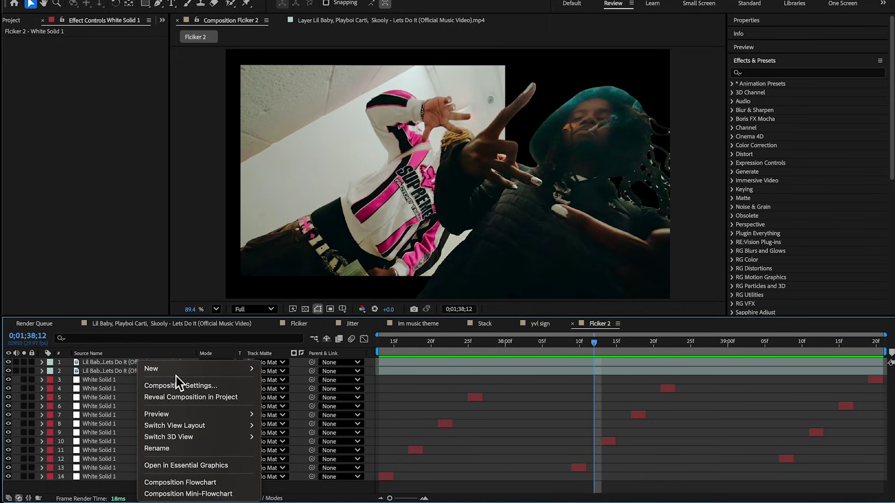
mouse_move(186, 369)
left_click(316, 453)
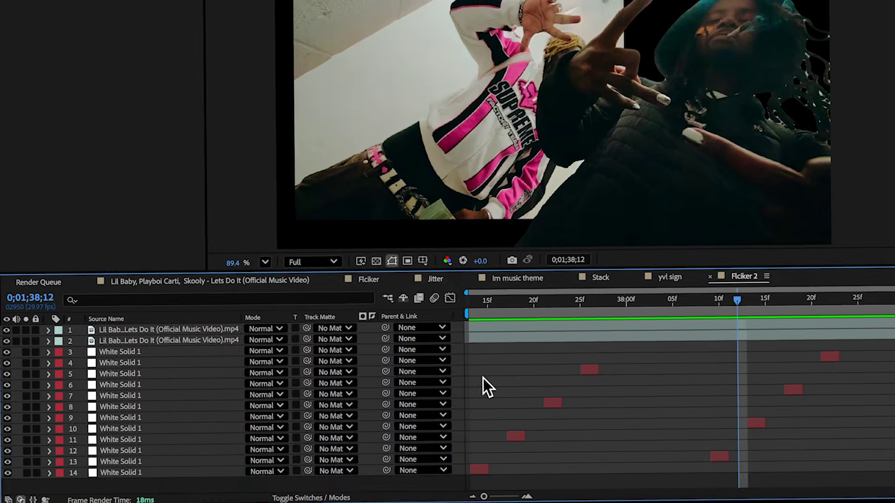
key("ctrl+space")
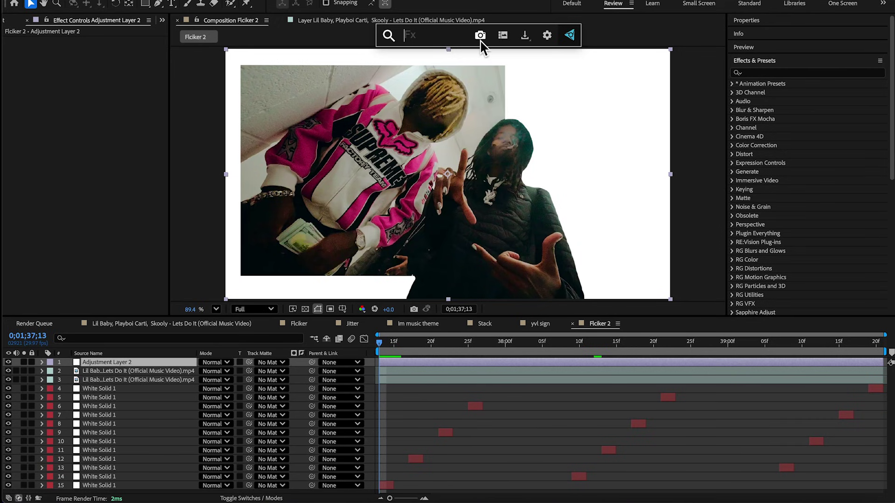
left_click(446, 78)
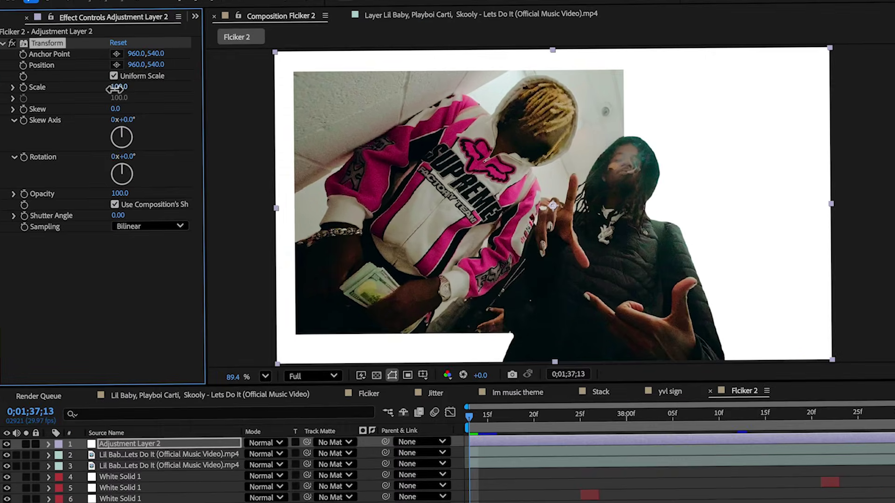
Keyframe the adjustment layer's Transform scale from 120 at 0;01;37;13 to 100 at the composition's end, and reveal its keyframes
left_click(99, 76)
type("120")
key("Return")
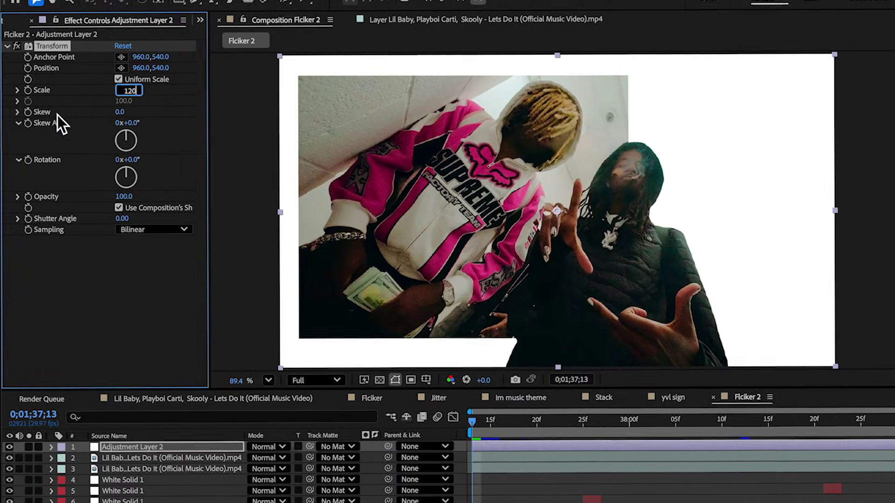
left_click(23, 89)
left_click(117, 89)
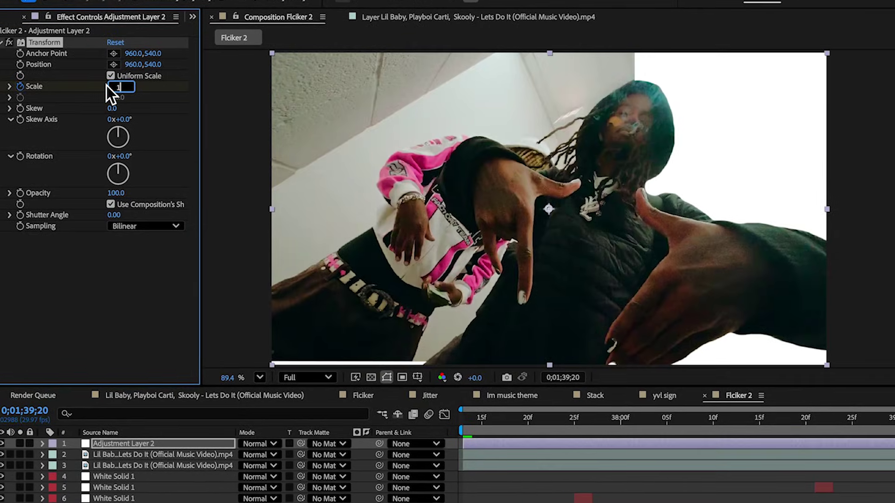
type("100")
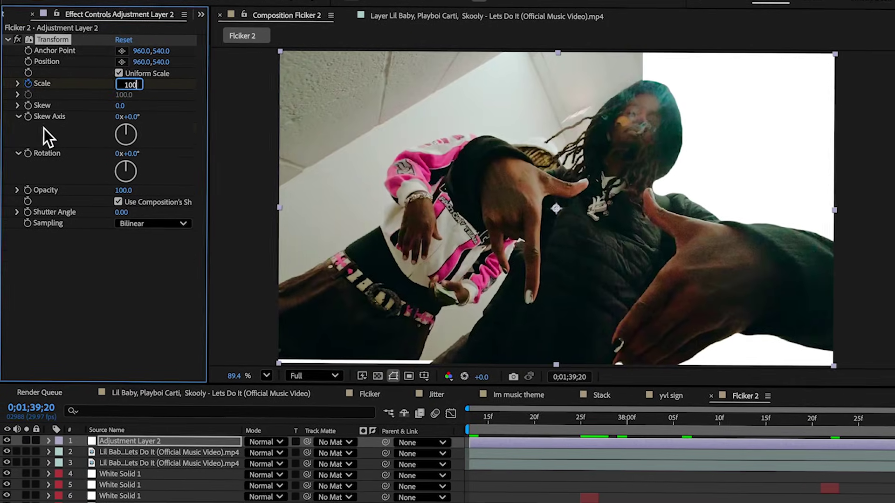
key("Return")
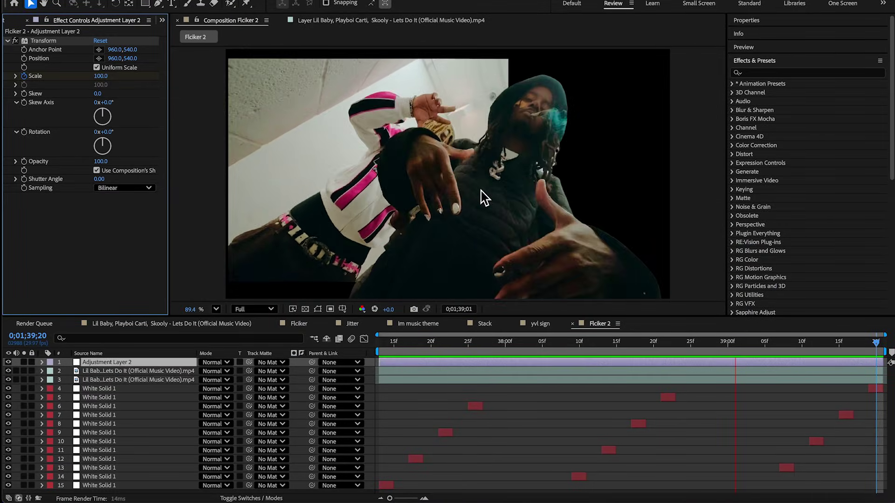
key("u")
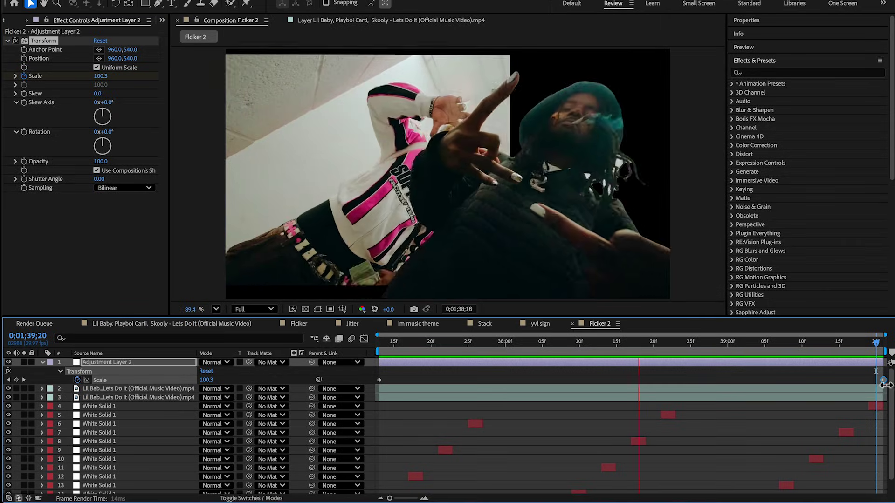
key("super+a")
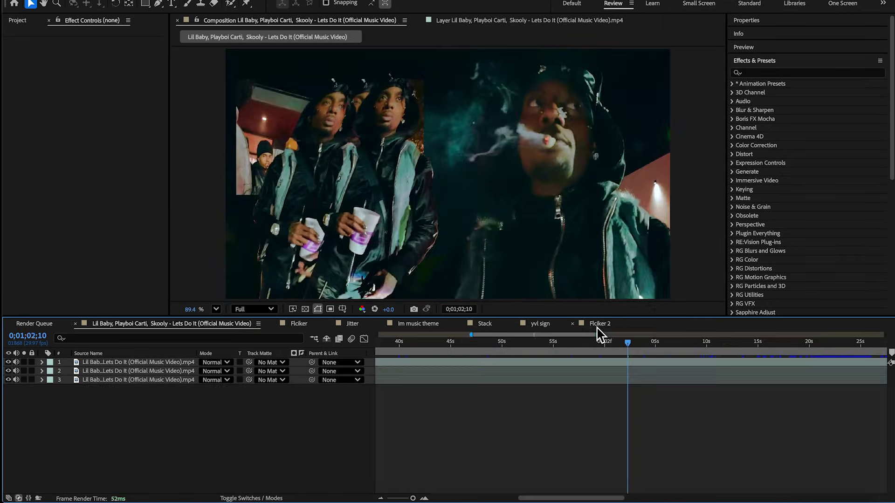
Return to the Flciker 2 composition and scrub through the flashing zoom animation
left_click(597, 326)
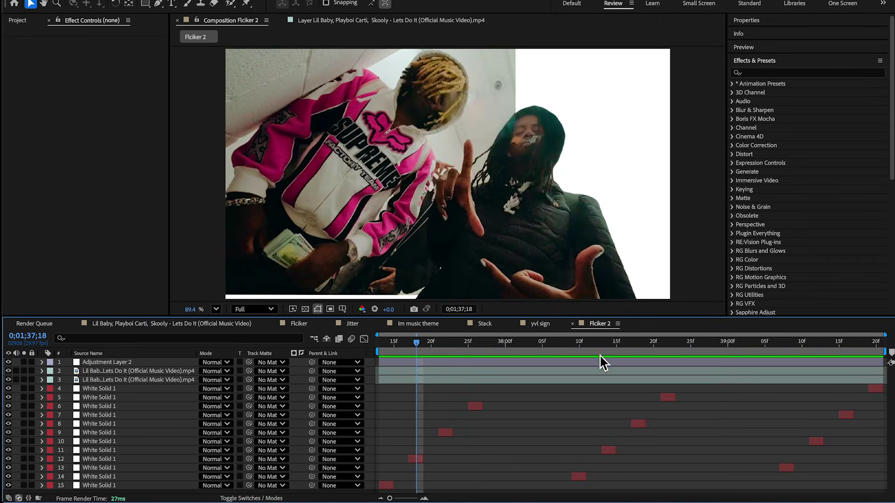
left_click(593, 346)
left_click_drag(581, 366, 647, 359)
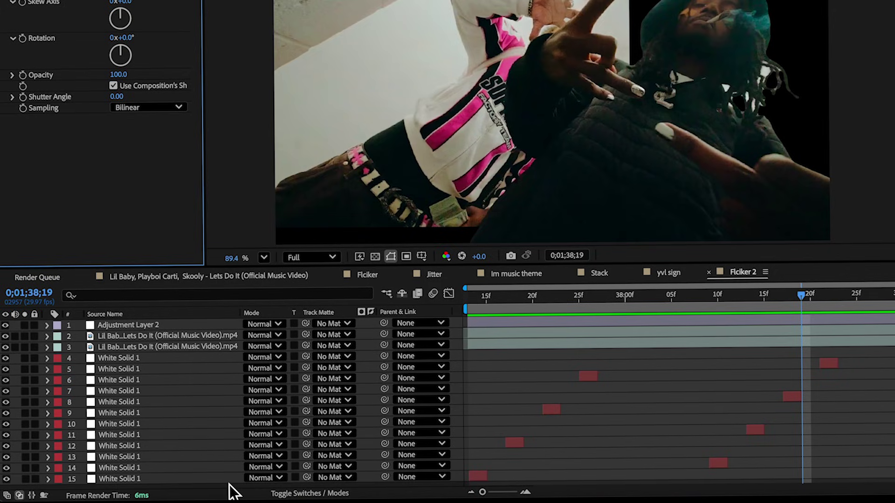
Create a text layer above the adjustment layer reading YVL4Lyfe in all caps
right_click(228, 485)
mouse_move(245, 329)
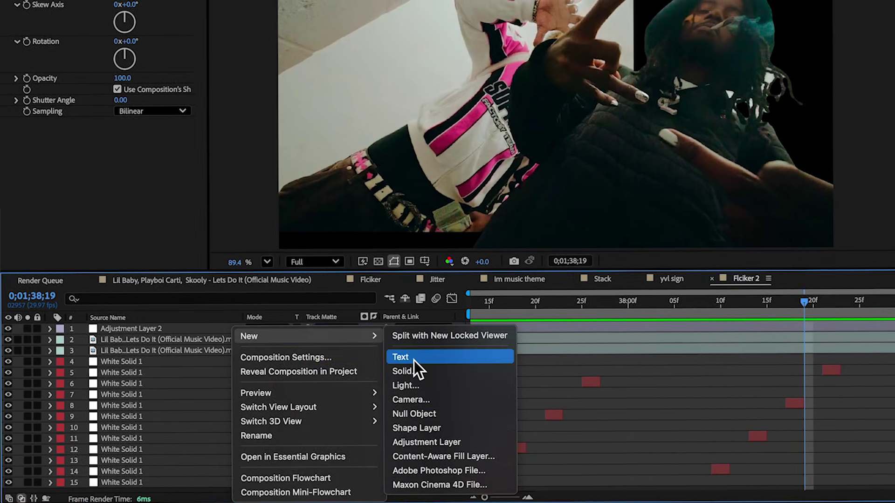
left_click(413, 359)
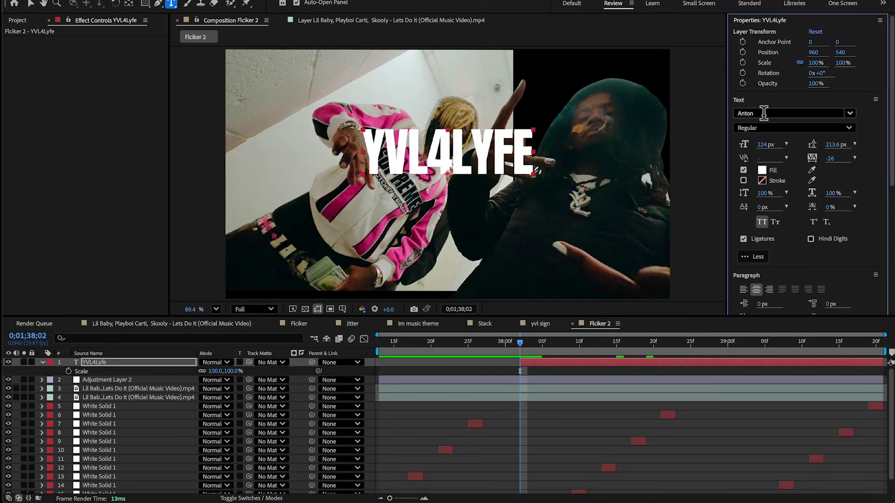
Keep the title in the Anton font, scale it to 72%, and place it in the frame's upper-left corner
left_click(764, 113)
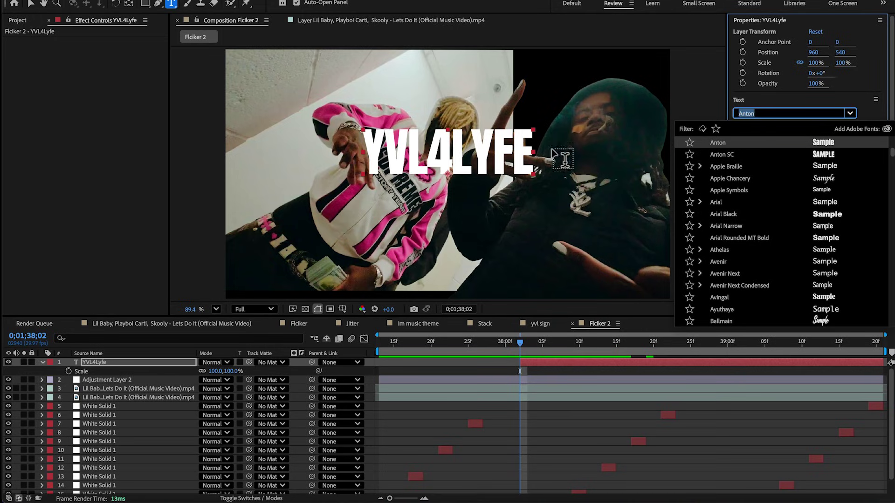
left_click(536, 369)
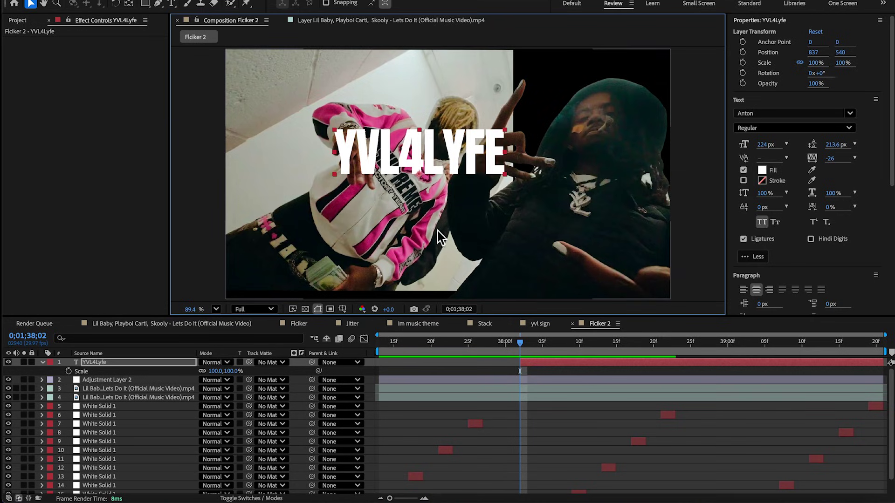
left_click_drag(226, 371, 203, 371)
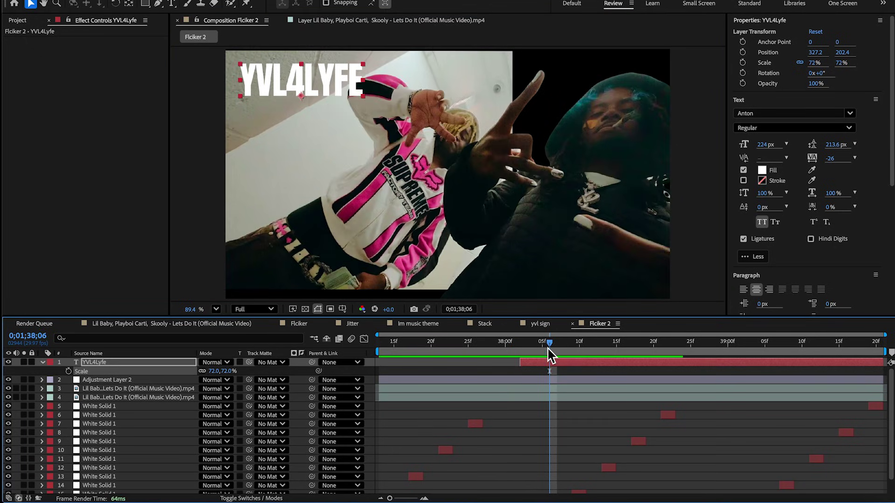
left_click_drag(548, 350, 531, 350)
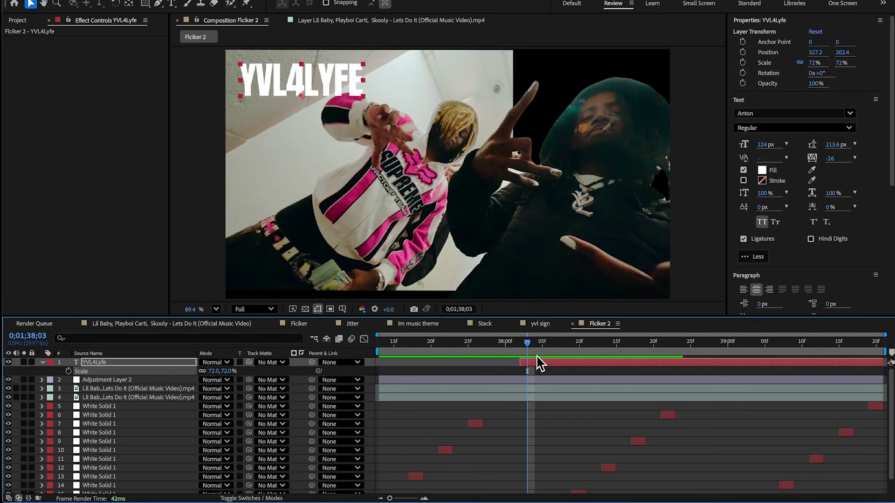
Duplicate the title, start the copy at 0;01;38;03 with the original at 0;01;38;00, and trim both layers short
key("ctrl+d")
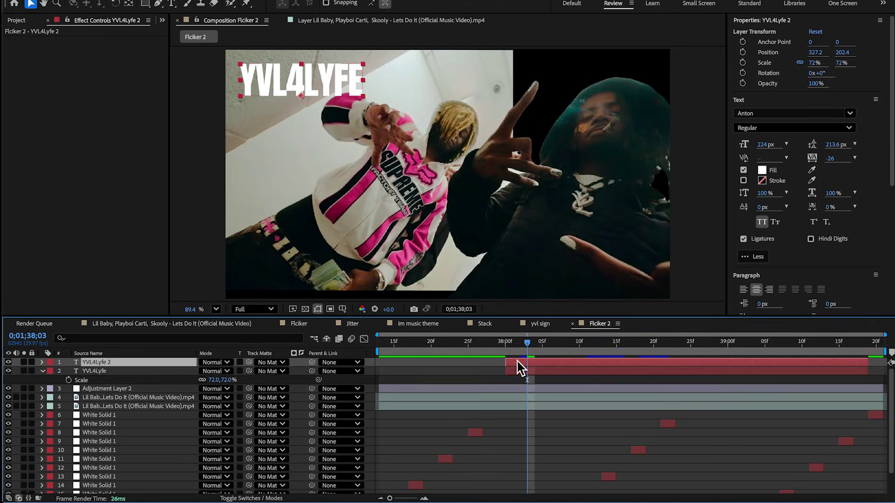
key("space")
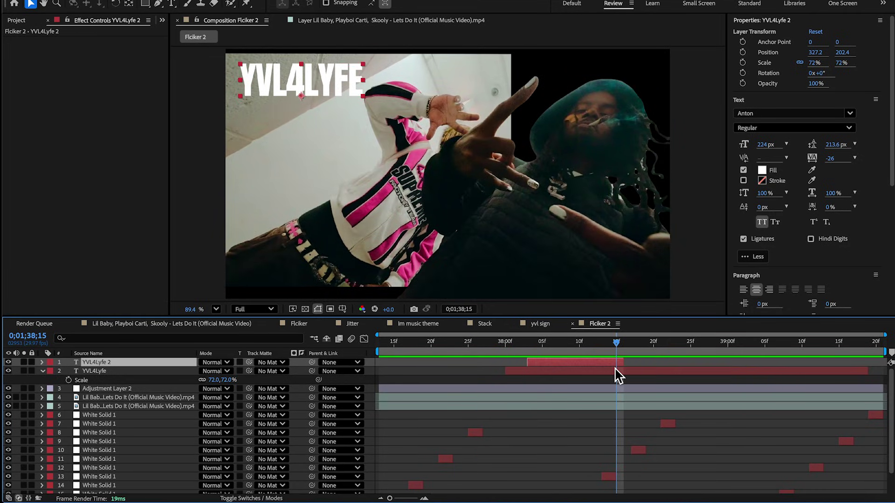
left_click(637, 369)
left_click_drag(640, 357, 646, 357)
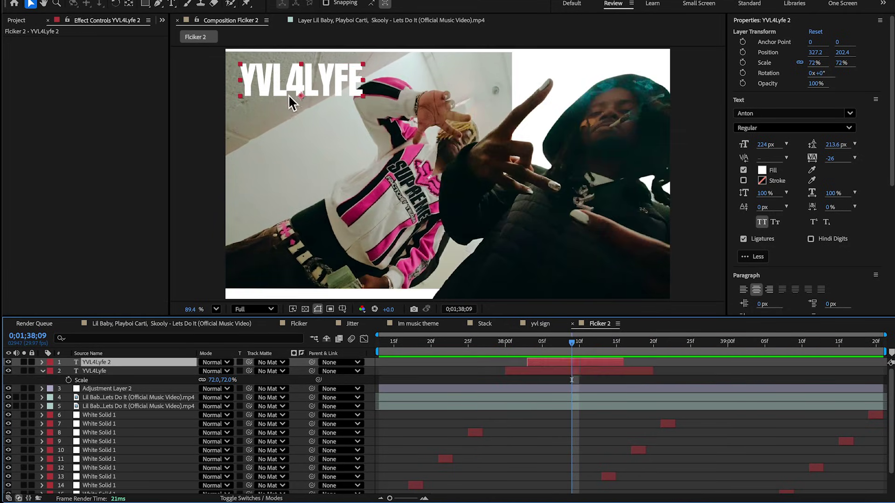
Move the duplicated title directly beneath the first line, at position 327.2, 372.3, and preview the staggered text
left_click_drag(291, 129, 291, 120)
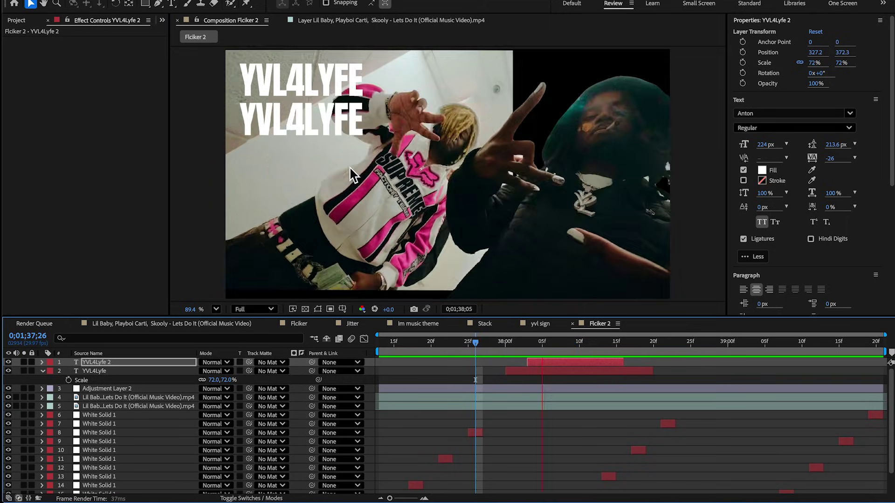
key("space")
left_click(580, 340)
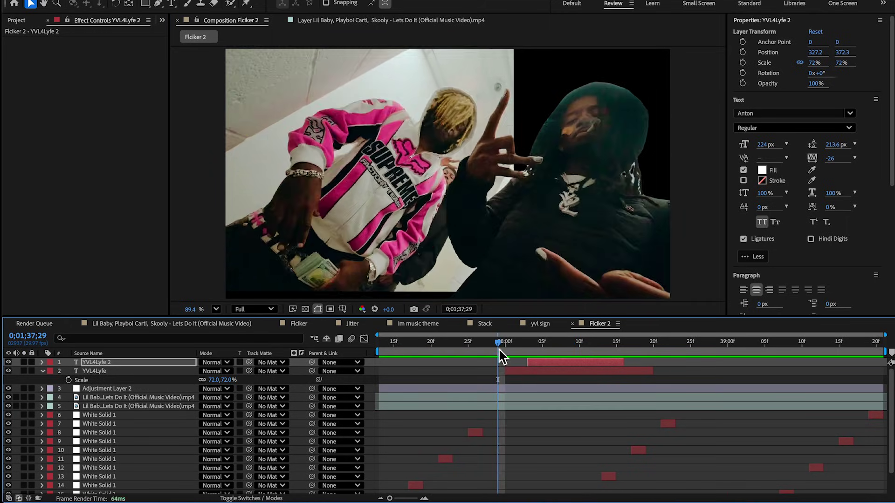
Duplicate both title layers, start the copies at 0;01;39;01 and 0;01;39;04, and place them in the frame's lower-left corner
left_click(550, 372, "shift")
key("ctrl+d")
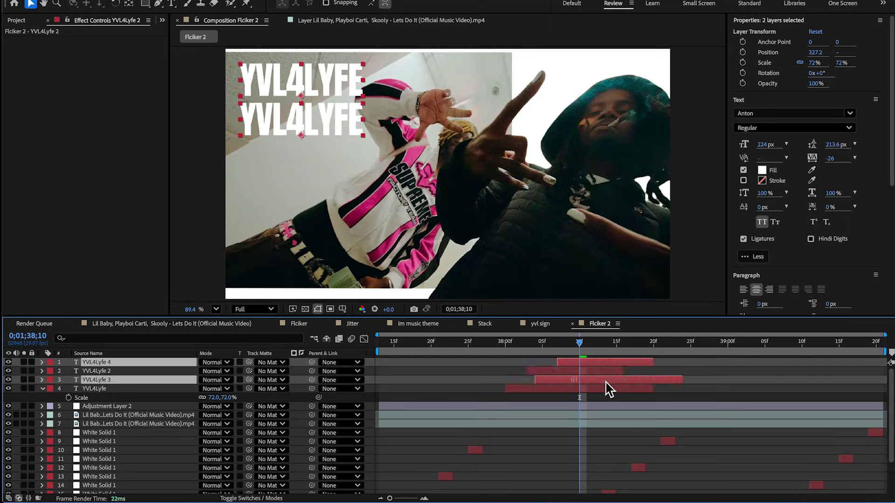
left_click_drag(783, 343, 816, 351)
left_click_drag(330, 131, 331, 257)
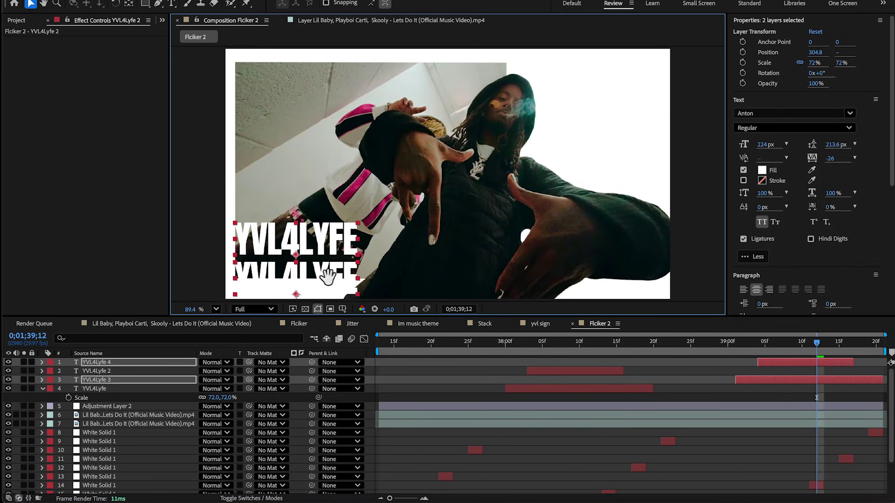
key("space")
Add a second adjustment layer above all the title layers
left_click(507, 392)
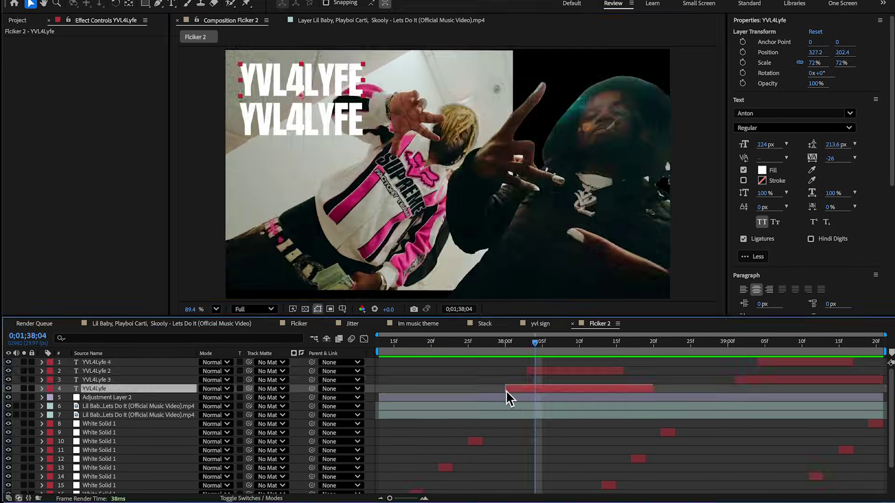
left_click(514, 363)
right_click(483, 363)
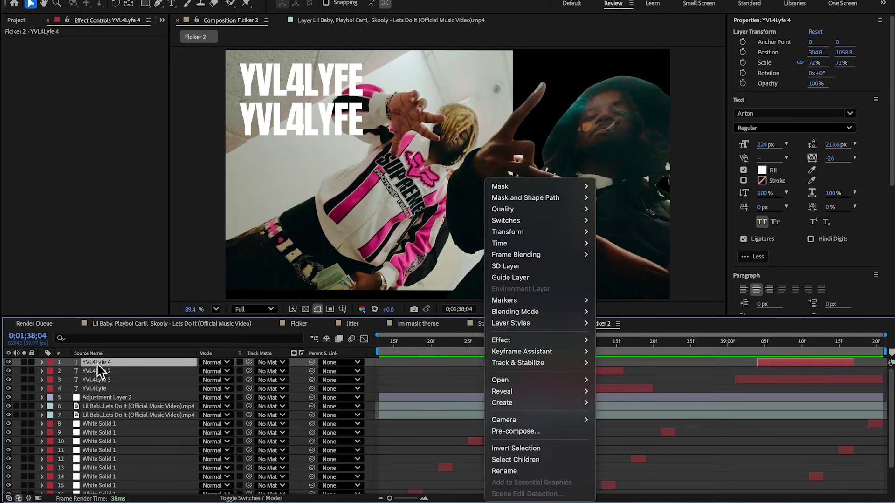
left_click(40, 363)
right_click(303, 331)
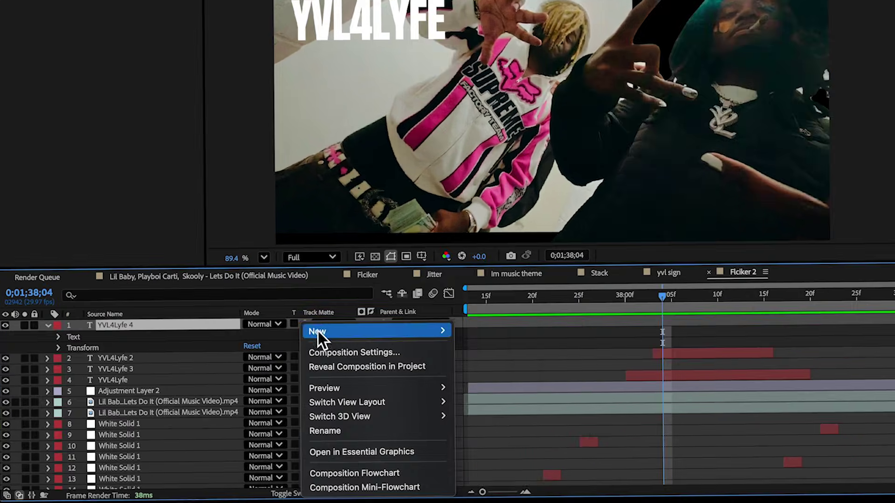
mouse_move(317, 332)
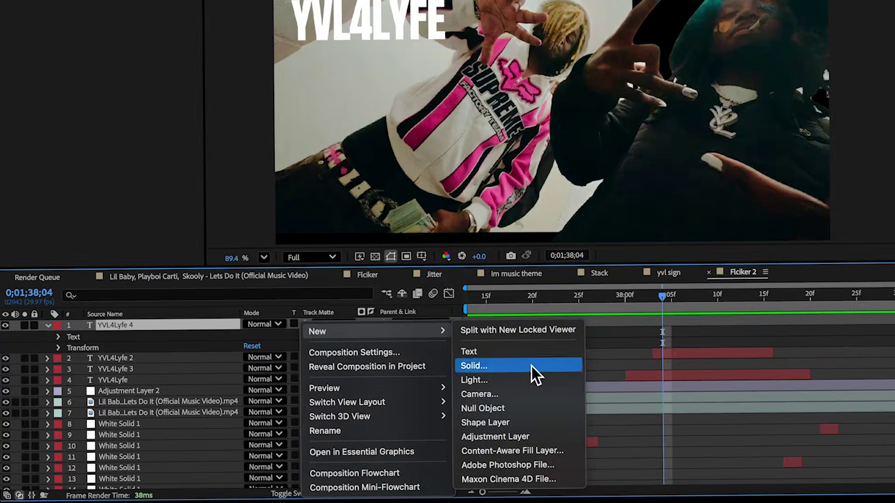
left_click(511, 436)
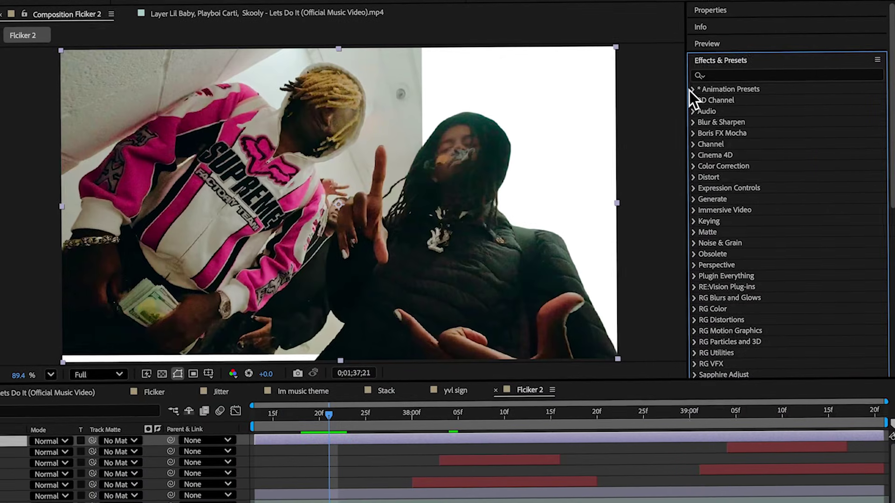
Expand the user animation presets to show the Grunge - Add on and Grunge - Default folders of the Ultimate Grunge Bundle
left_click(693, 96)
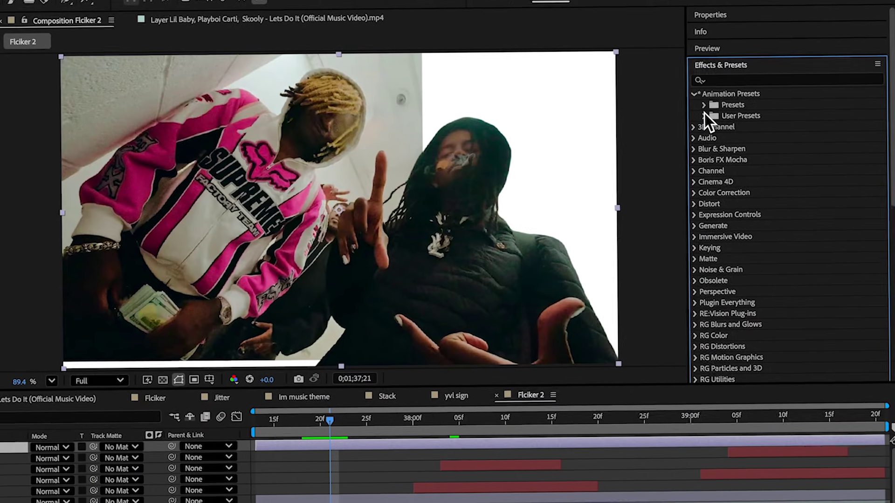
left_click(702, 115)
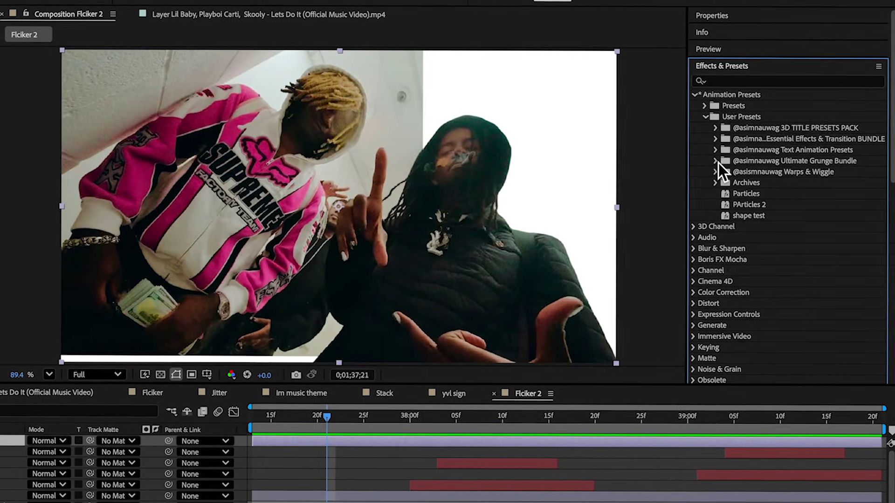
left_click(715, 161)
left_click(732, 170)
scroll(733, 220, "down", 5)
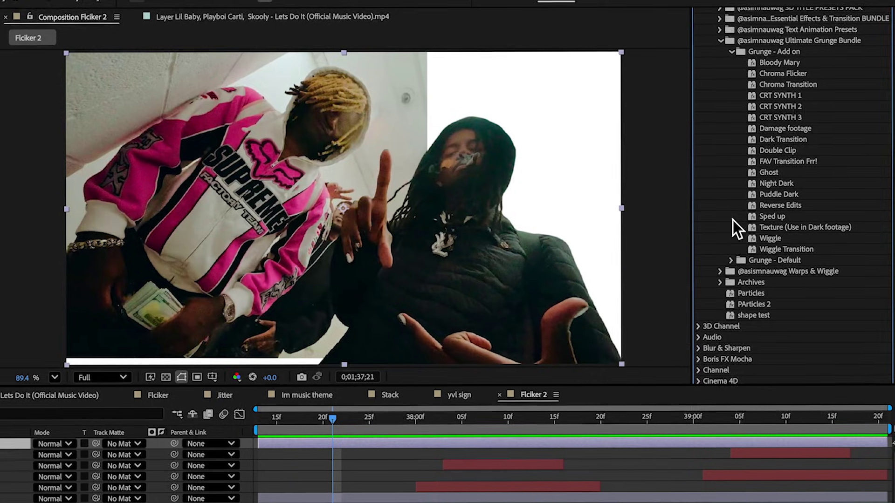
left_click(737, 261)
scroll(742, 243, "down", 5)
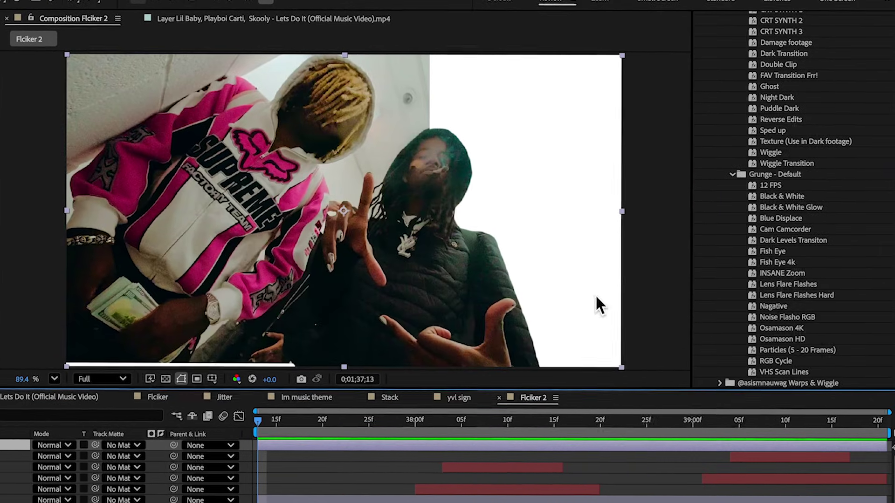
Try the CRT SYNTH 1 and Black & White presets on the top adjustment layer and preview the look
scroll(748, 193, "up", 5)
left_click_drag(765, 90, 548, 438)
key("space")
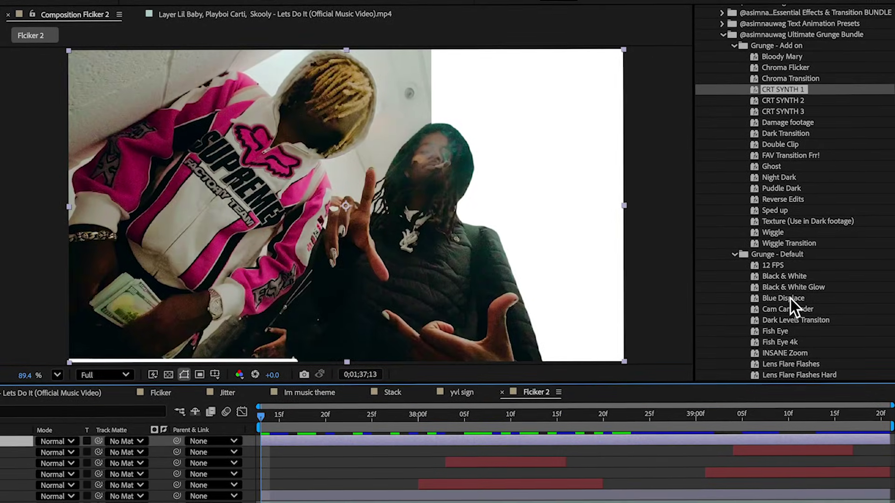
double_click(784, 280)
key("space")
left_click_drag(281, 414, 477, 430)
Apply the 12 FPS preset to Adjustment Layer 3 and compare playback with the layer hidden and shown
left_click(788, 266)
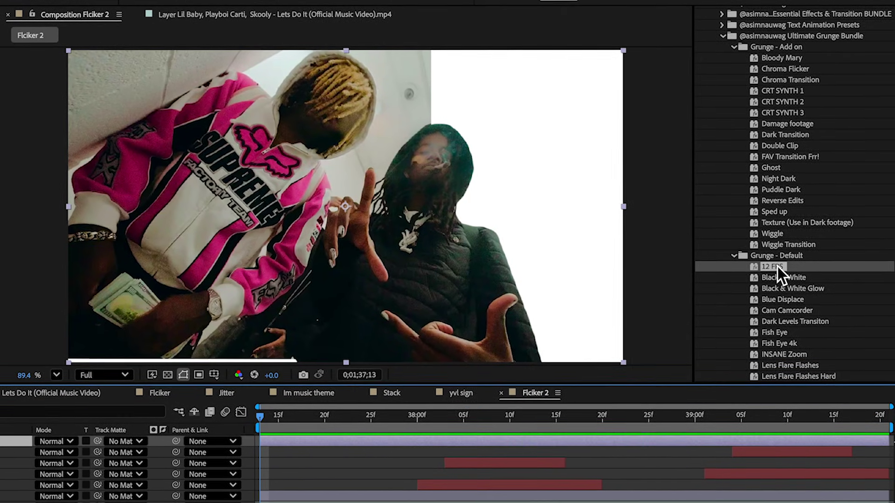
double_click(777, 266)
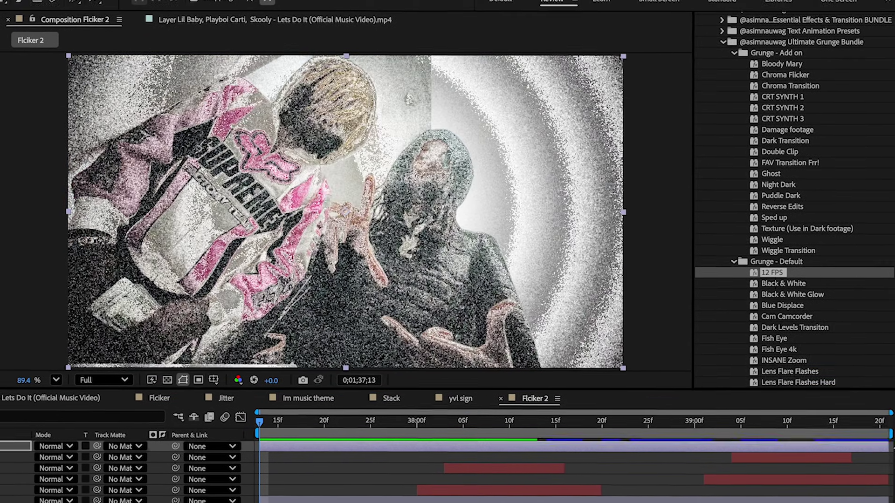
key("space")
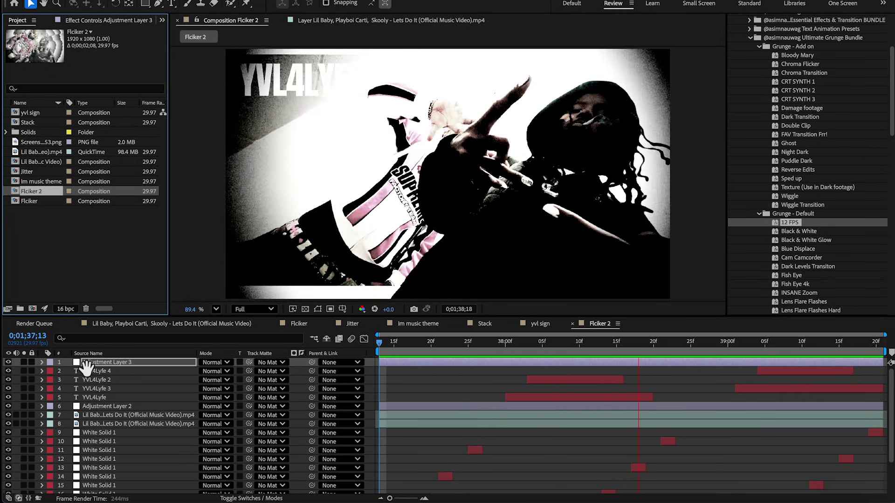
left_click(8, 362)
key("space")
left_click(8, 362)
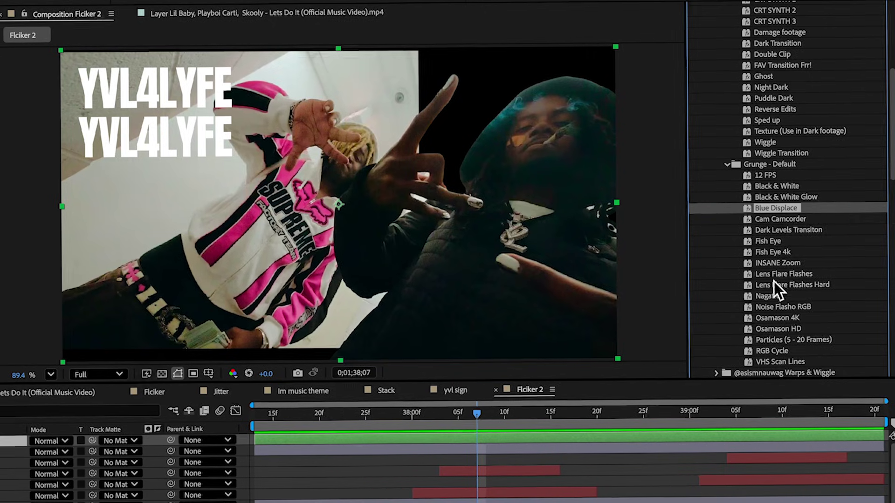
Apply the INSANE Zoom preset to the green adjustment layer starting at 0;01;38;07, trim the layer to about nine frames, and preview
left_click(770, 268)
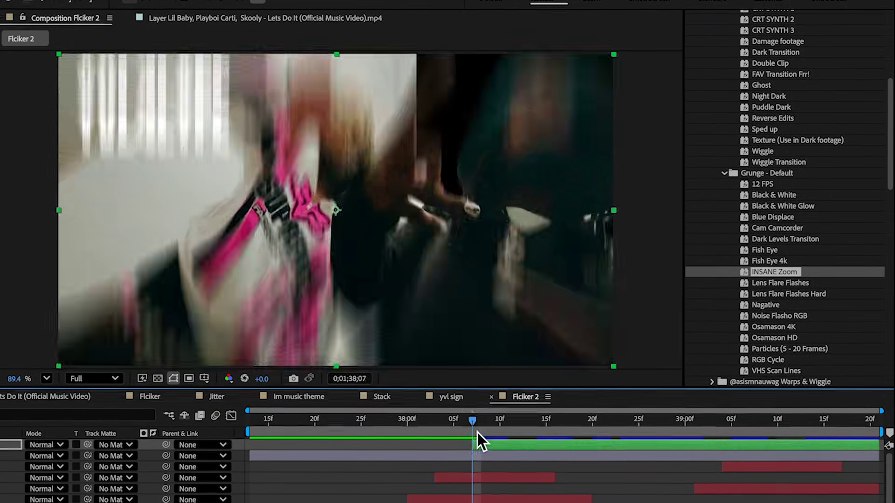
left_click(530, 436)
left_click(539, 432)
left_click_drag(543, 431, 461, 423)
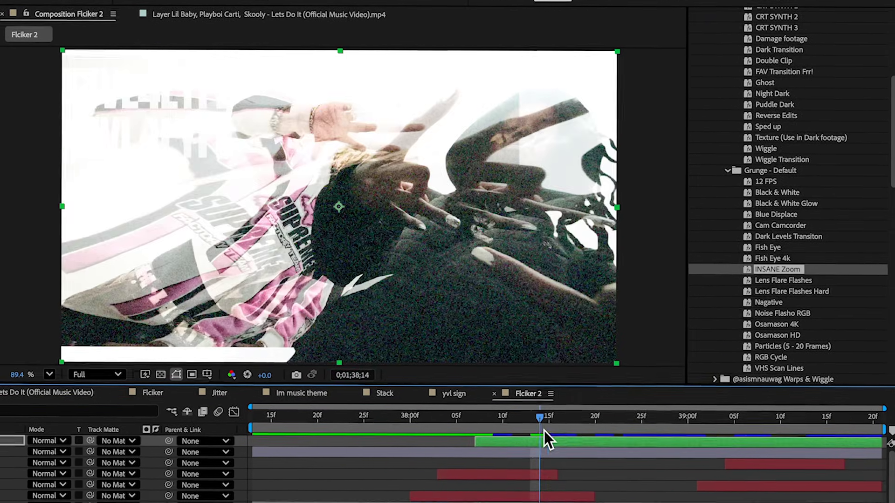
key("space")
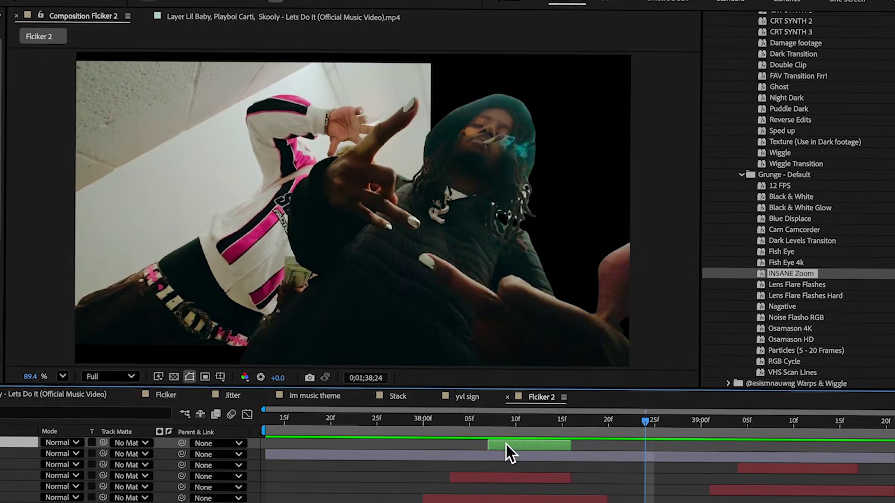
Duplicate the INSANE Zoom adjustment layer, move the copy to the composition's start, and stack both directly beneath Adjustment Layer 3
key("super+d")
left_click_drag(506, 443, 251, 450)
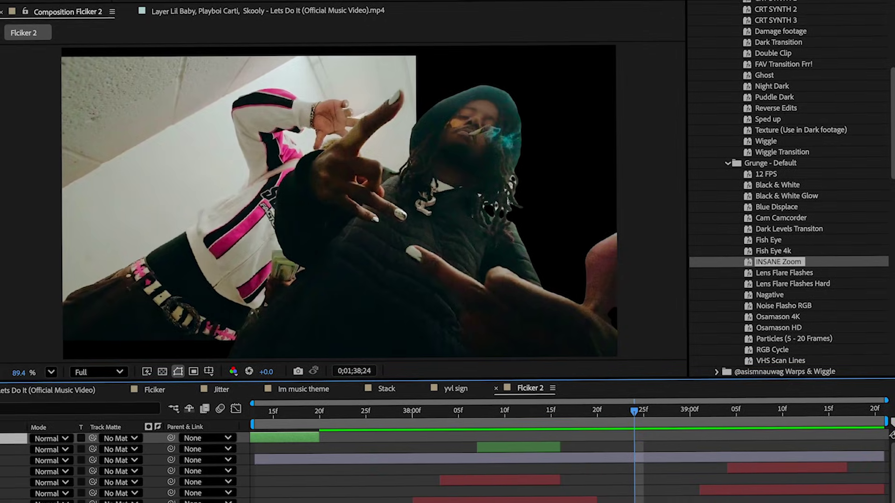
left_click(13, 450, "shift")
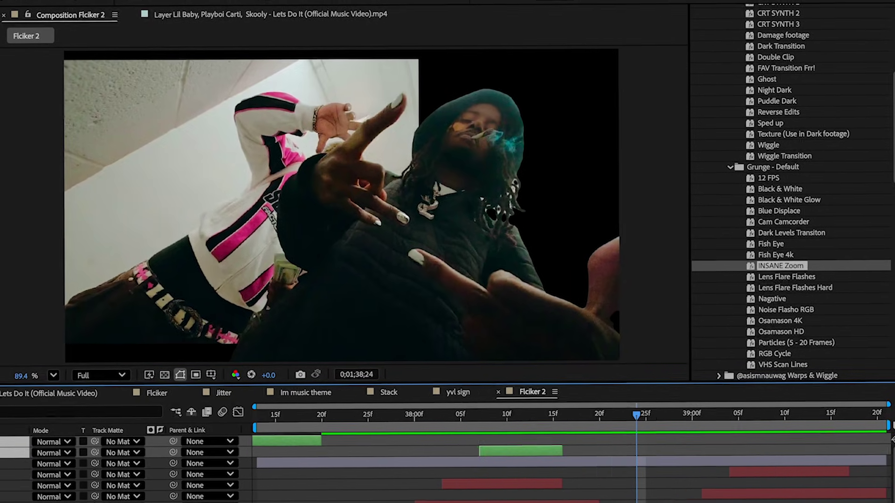
left_click_drag(13, 450, 13, 466)
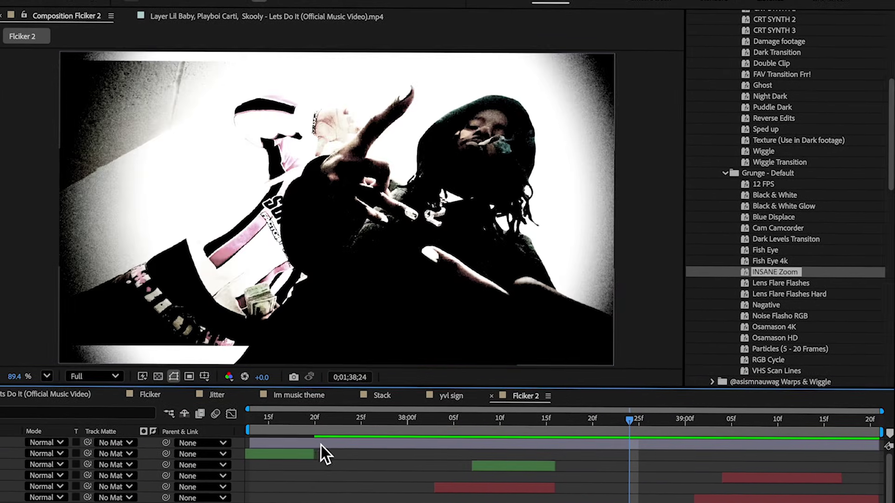
Shift both zoom adjustment layers later together, to start at about 0;01;37;26 and 0;01;38;22, and check the frames they affect
left_click(321, 453)
left_click(533, 465, "shift")
left_click_drag(544, 466, 677, 475)
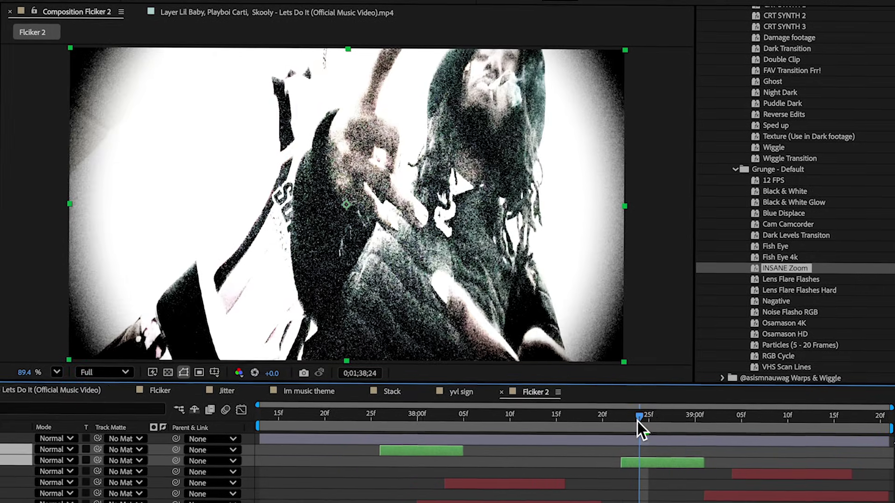
left_click_drag(636, 421, 710, 429)
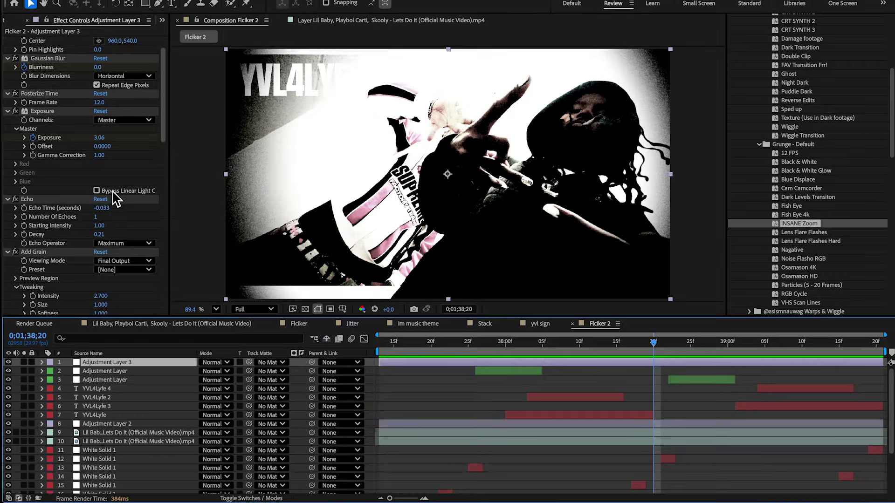
Set the Posterize Time frame rate on Adjustment Layer 3 to 16 and review the remaining effect settings
scroll(115, 200, "down", 1)
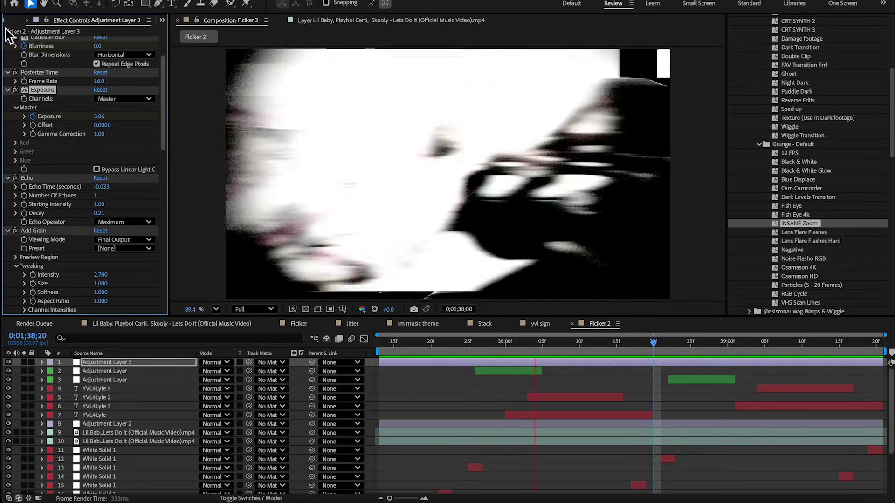
scroll(443, 421, "down", 3)
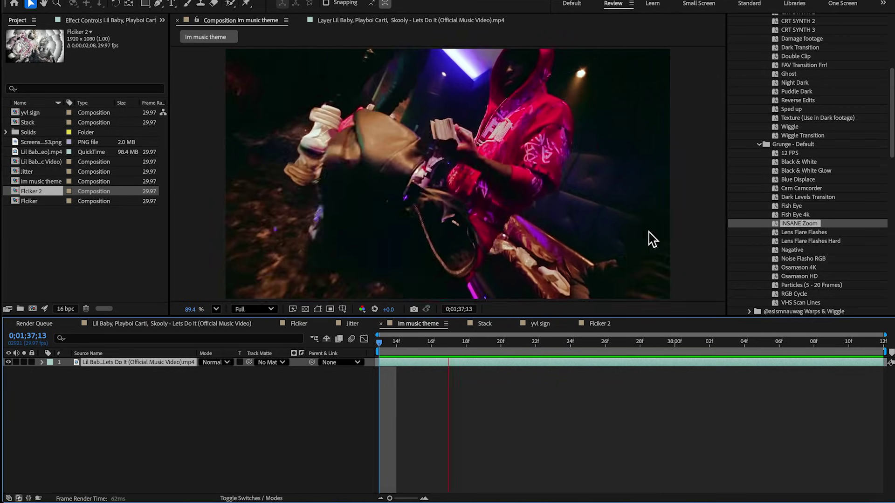
Rotoscope the red-hooded performer and adjacent foreground figure in the Im music theme clip with Roto Brush foreground strokes, and freeze the propagation
left_click_drag(663, 351, 590, 349)
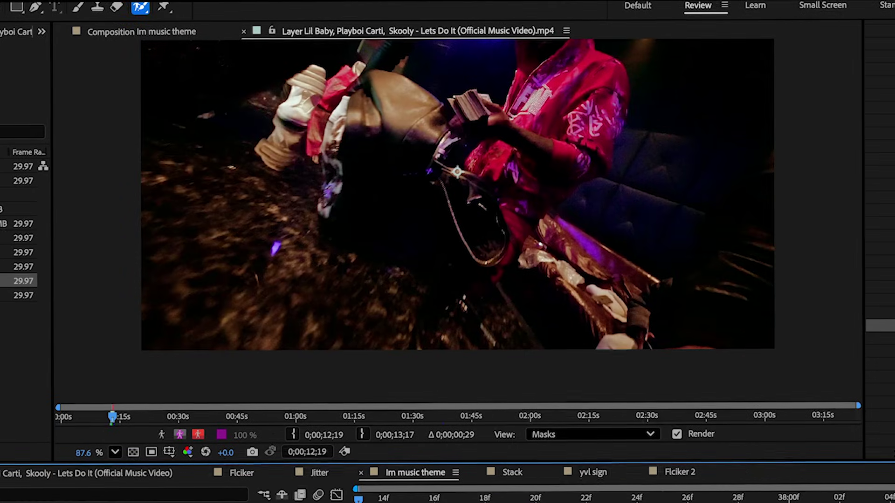
left_click_drag(387, 208, 389, 301)
left_click_drag(446, 315, 434, 312)
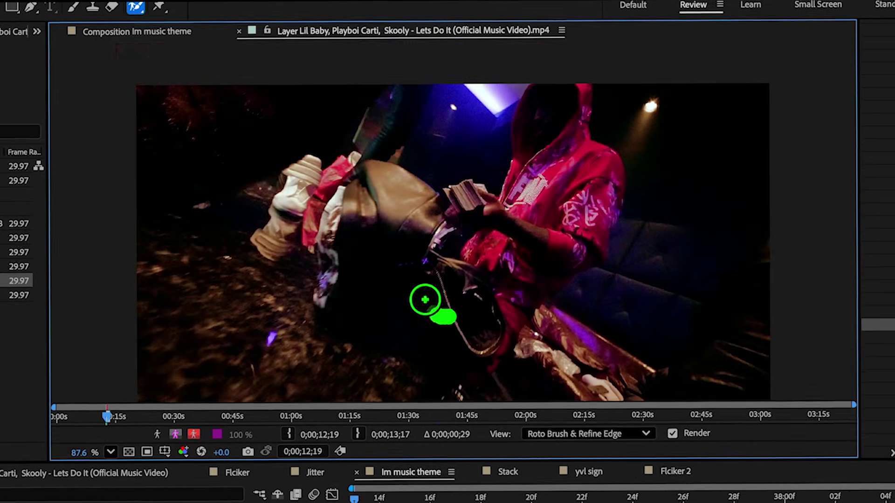
key("space")
mouse_move(400, 168)
left_mouse_down()
mouse_move(338, 205)
mouse_move(329, 261)
mouse_move(324, 251)
mouse_move(390, 290)
left_mouse_up()
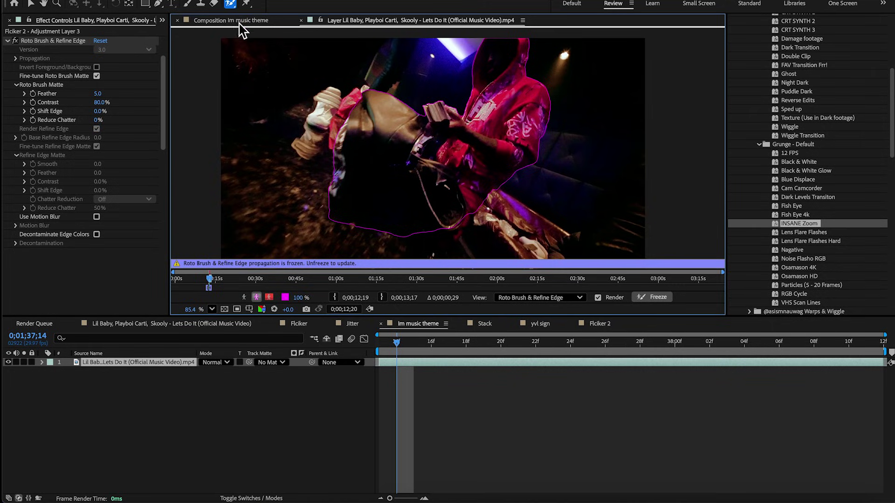
Preview the rotoscoped cutout throughout the Im music theme composition
left_click(241, 20)
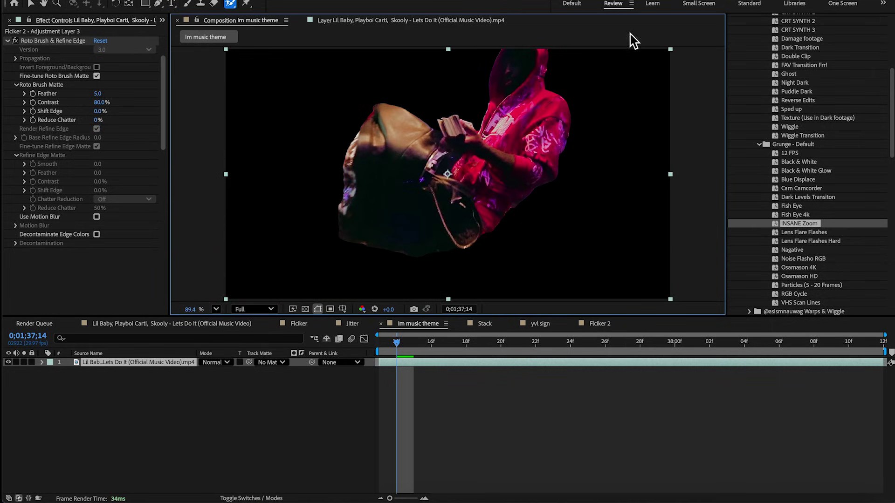
left_click_drag(502, 355, 787, 387)
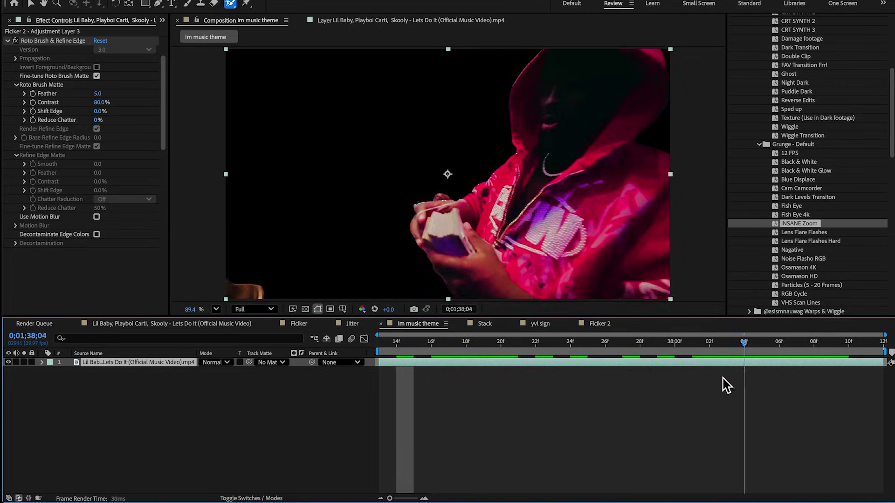
key("space")
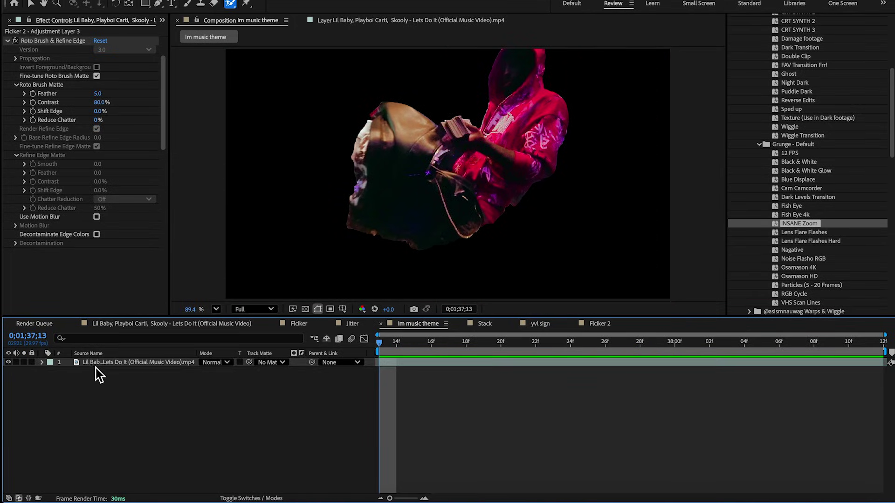
Duplicate the rotoscoped clip and delete the Roto Brush & Refine Edge effect from the lower copy
left_click(95, 364)
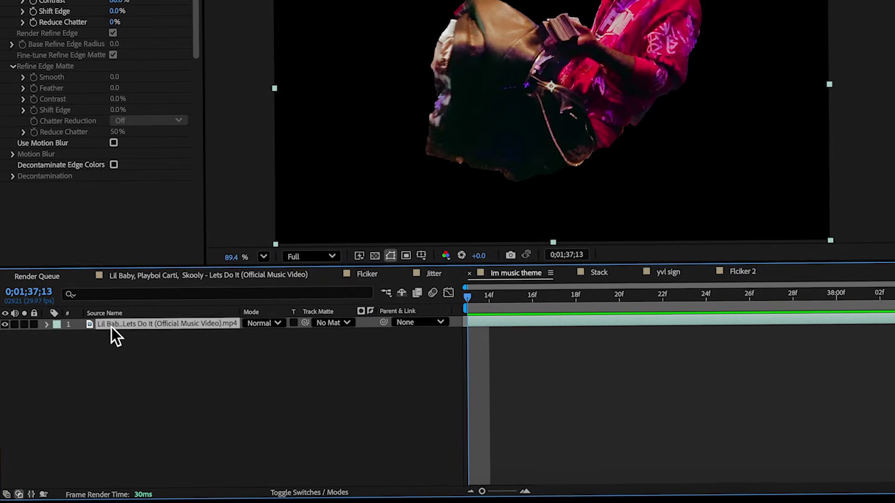
key("ctrl+d")
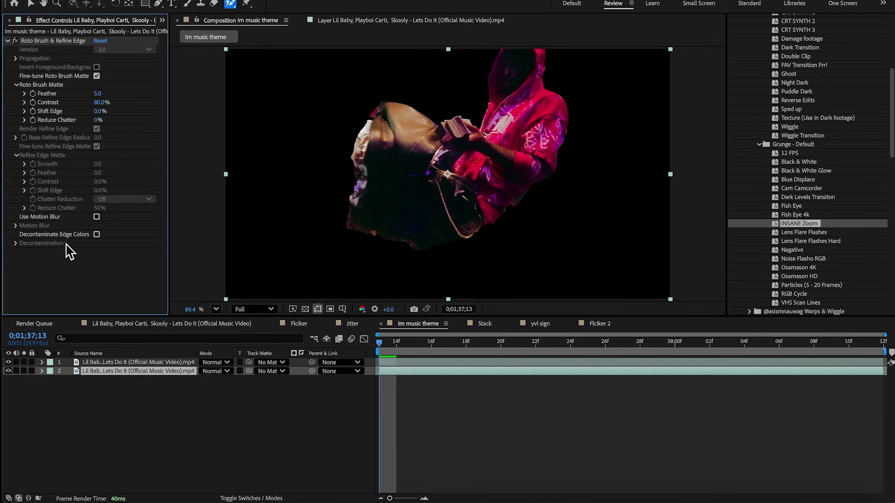
key("Delete")
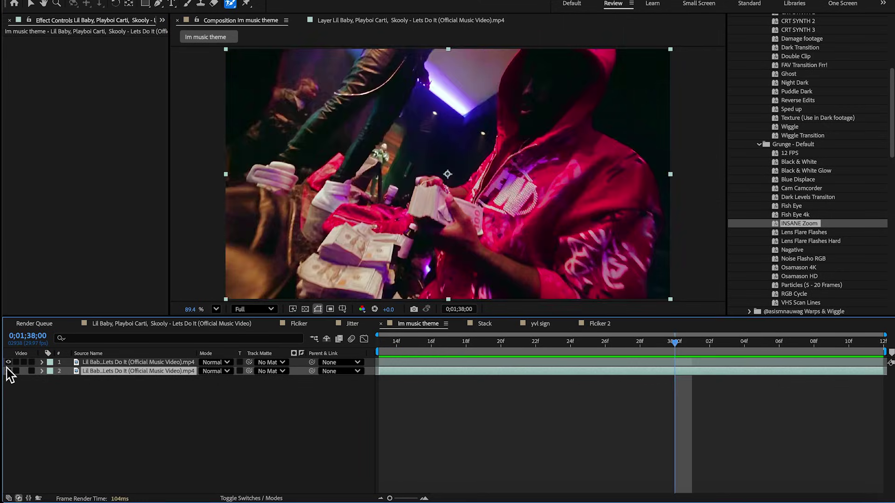
Toggle the lower clip's visibility repeatedly at 0;01;38;00 to compare the cutout with the full footage
left_click(8, 370)
left_click(8, 371)
left_click(8, 371)
left_click(8, 371)
left_click(8, 371)
left_click(8, 372)
left_click(9, 371)
left_click(9, 371)
left_click(8, 371)
left_click(9, 371)
Check the image Screenshot 2025-12-05 at 10.11.53 on the Desktop and add it to the Im music theme composition
left_click_drag(893, 261, 568, 108)
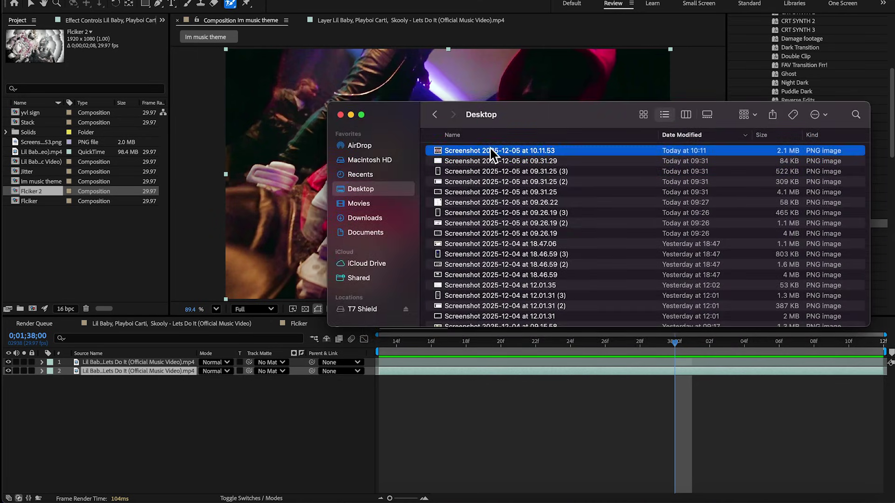
key("space")
key("space")
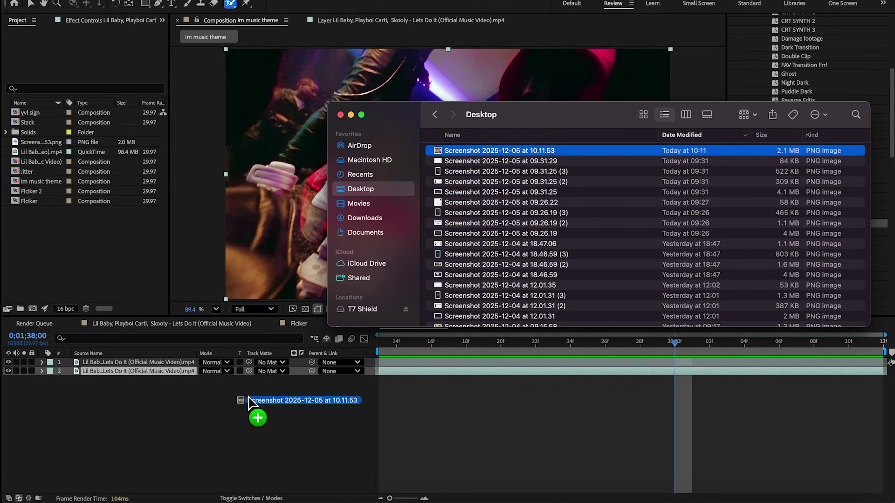
left_click_drag(249, 402, 315, 452)
Scale the Parental Advisory image layer to 61% and place it between the cutout clip and the background clip
key("s")
left_click_drag(224, 371, 192, 371)
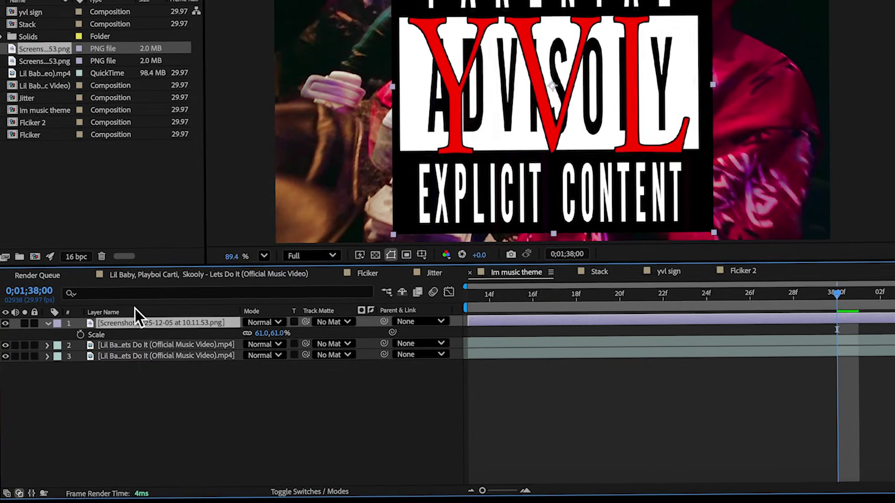
left_click_drag(130, 325, 132, 356)
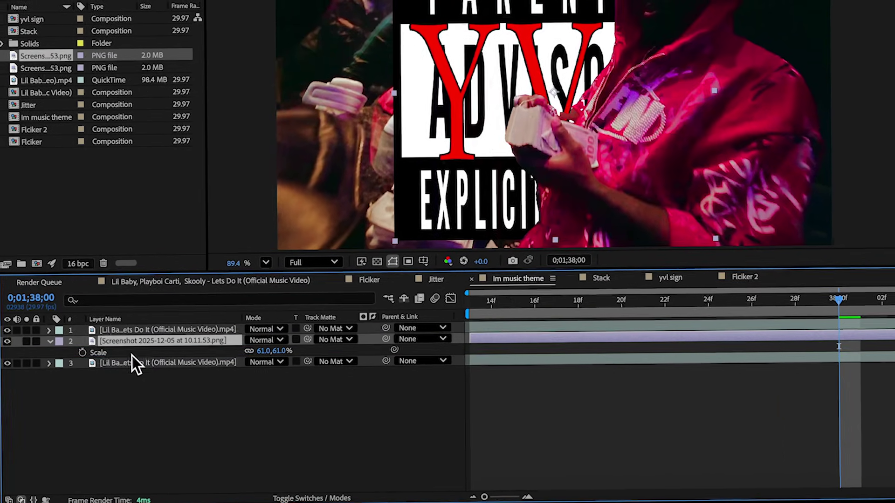
Show the proportional grid and move the Parental Advisory image to the left side of the frame behind the performers
left_click(425, 260)
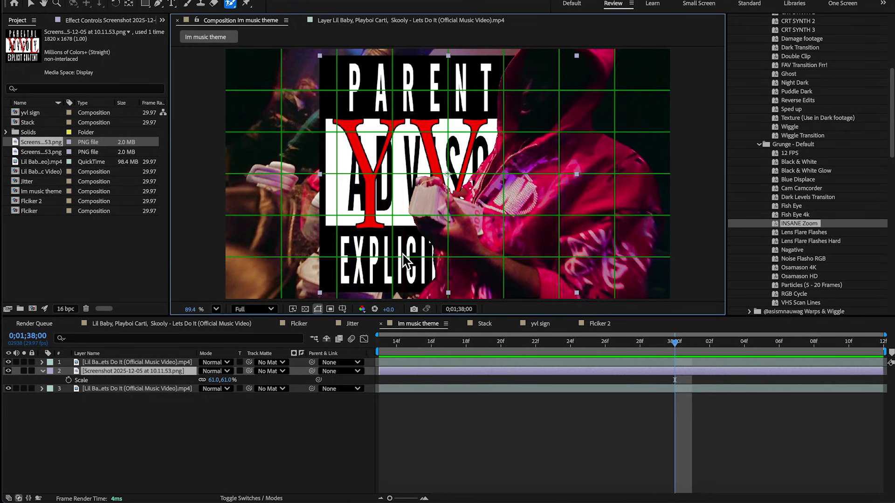
left_click_drag(404, 258, 299, 270)
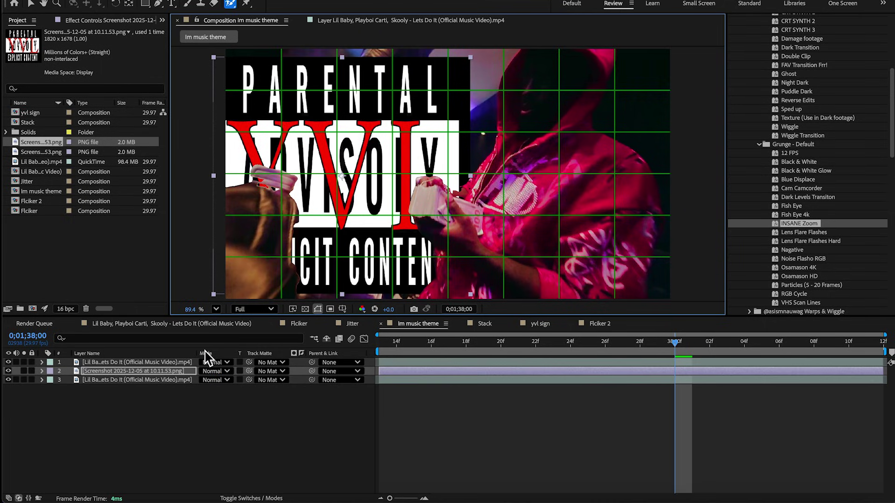
left_click(200, 390)
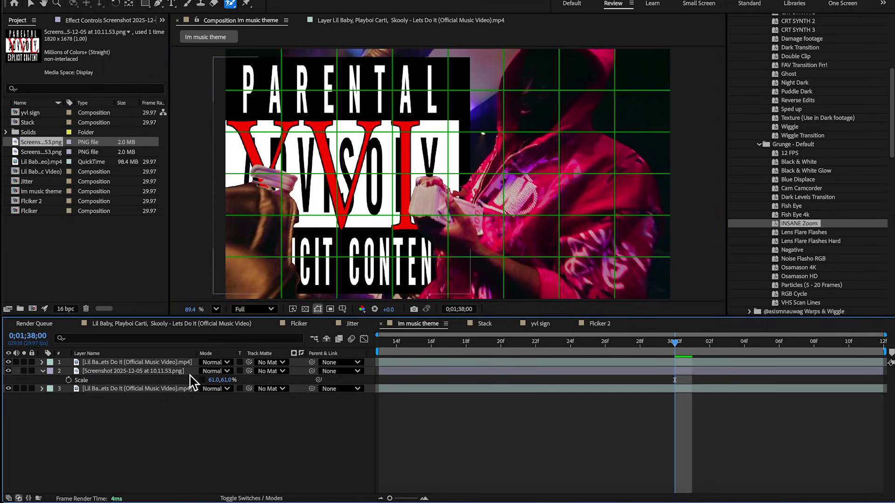
Scale the Parental Advisory image layer non-uniformly to 56% by 72% and play back the composition
left_click_drag(215, 381, 230, 380)
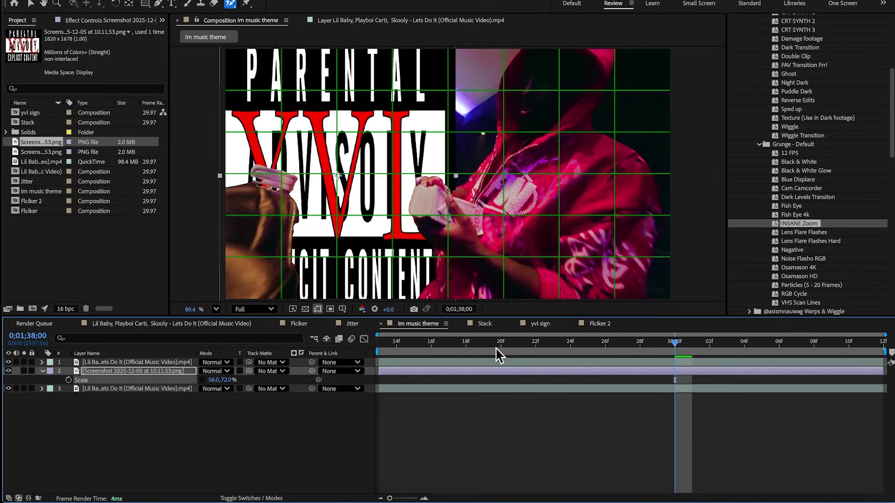
left_click(496, 346)
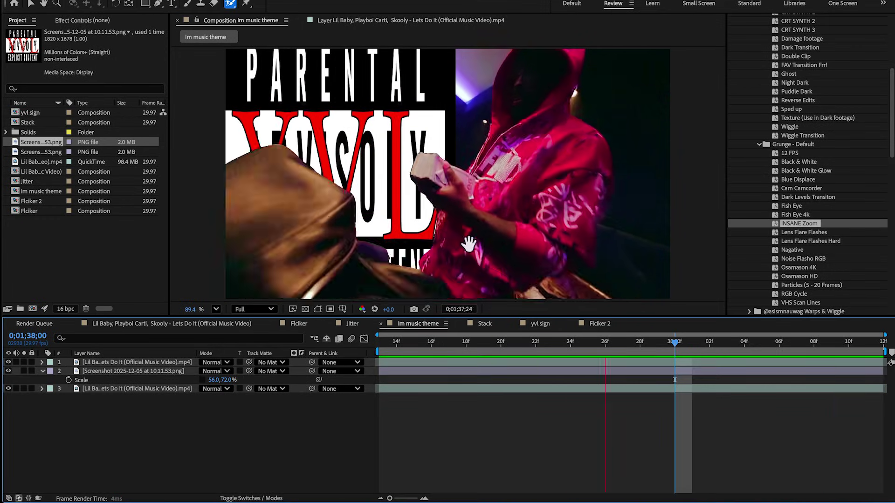
left_click(401, 363)
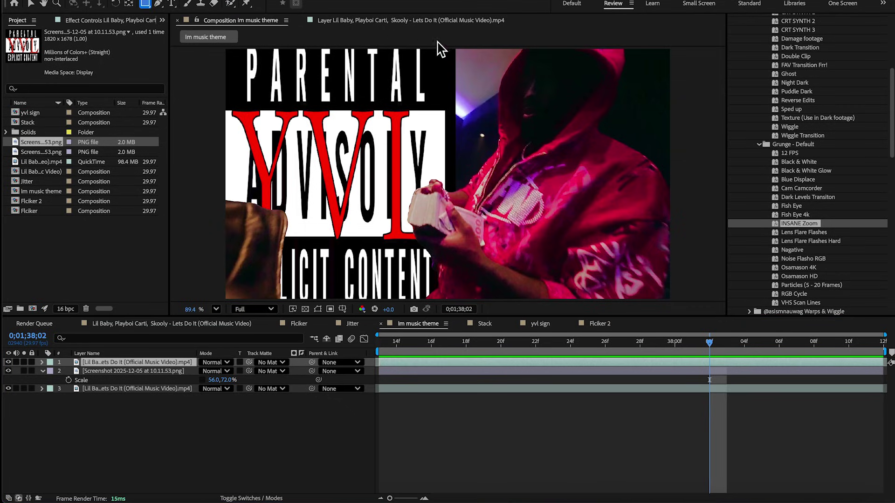
Widen the Parental Advisory image layer to a scale of 66% by 72% and preview it behind the performers
left_click(118, 397)
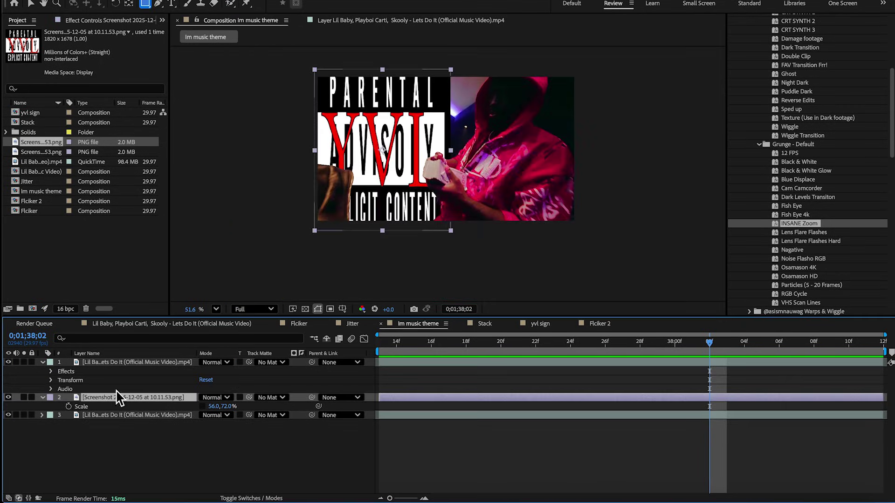
left_click_drag(447, 60, 364, 167)
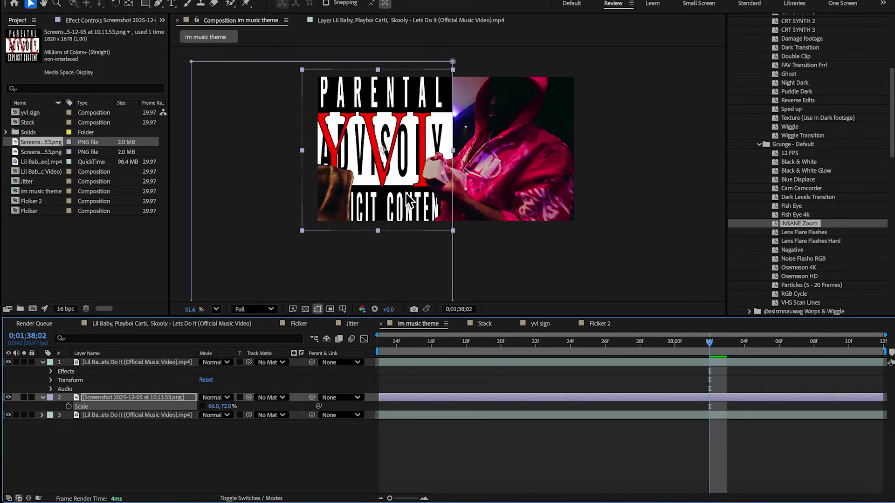
key("space")
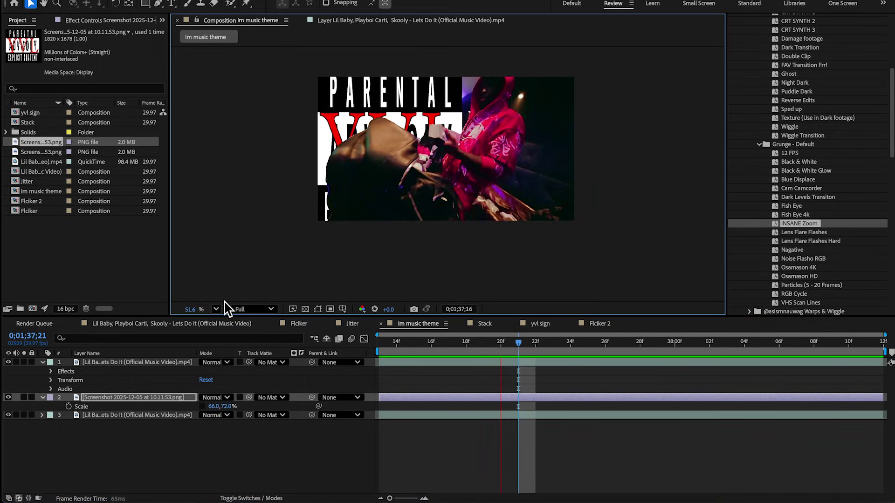
key("space")
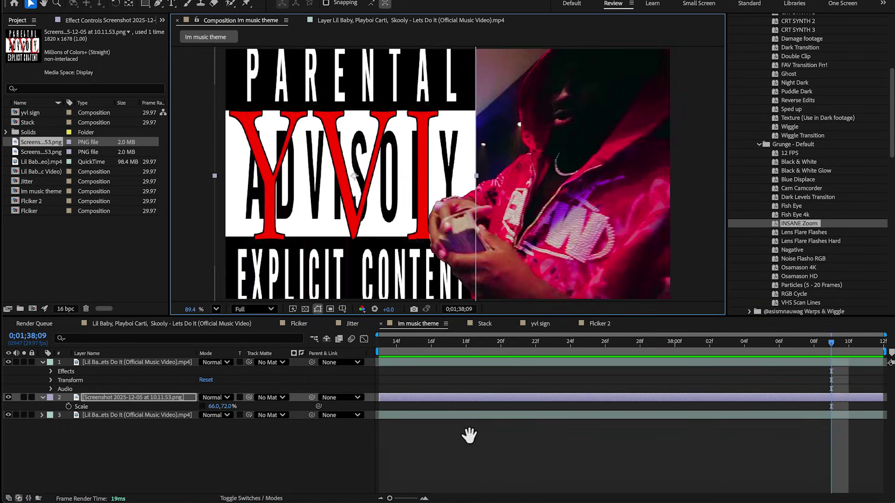
Compare the Im music theme playback with the Parental Advisory shot in the Lets Do It (Official Music Video) composition
key("space")
key("space")
left_click(143, 324)
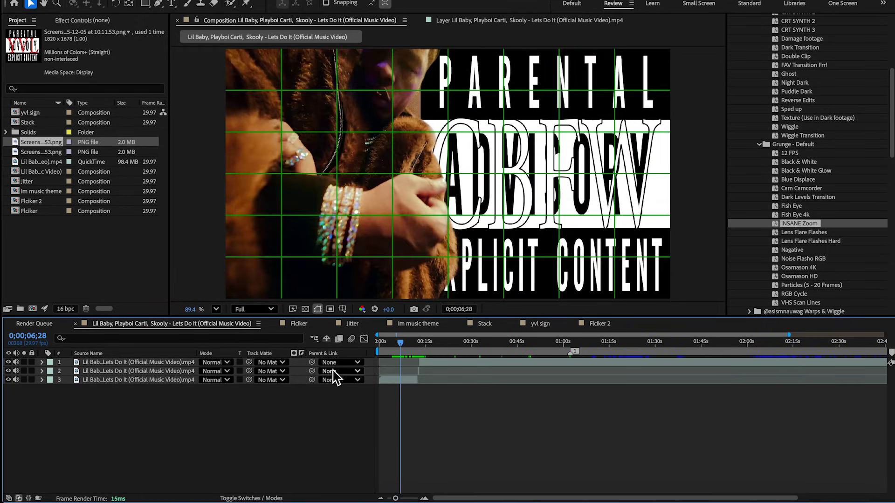
left_click(416, 325)
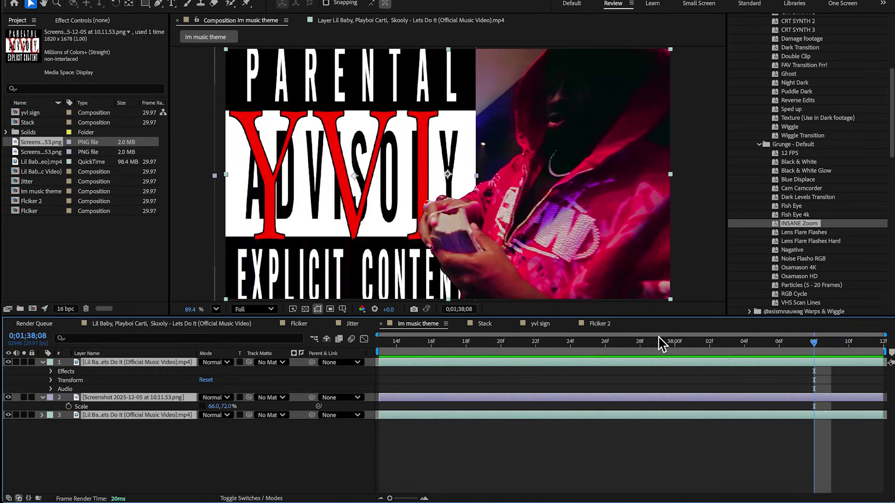
Collapse the layer properties and add a new adjustment layer above all clips in Im music theme
left_click(414, 343)
left_click(42, 363)
left_click(102, 430)
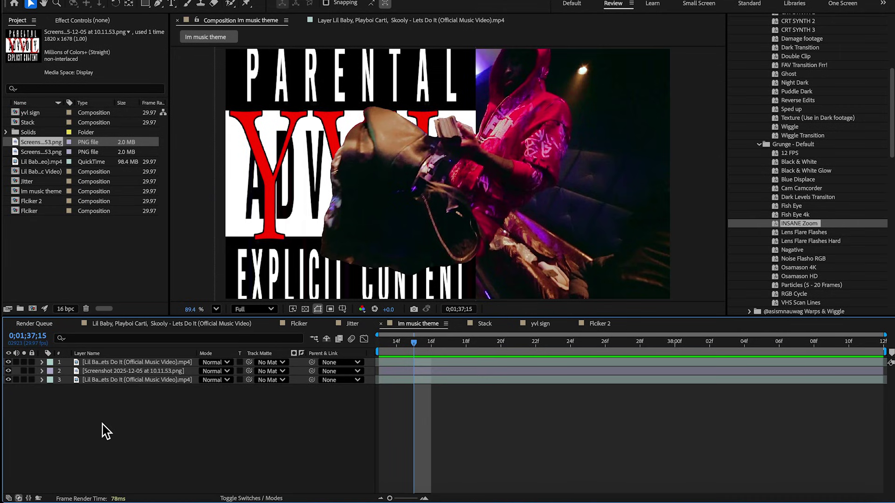
right_click(129, 417)
mouse_move(173, 369)
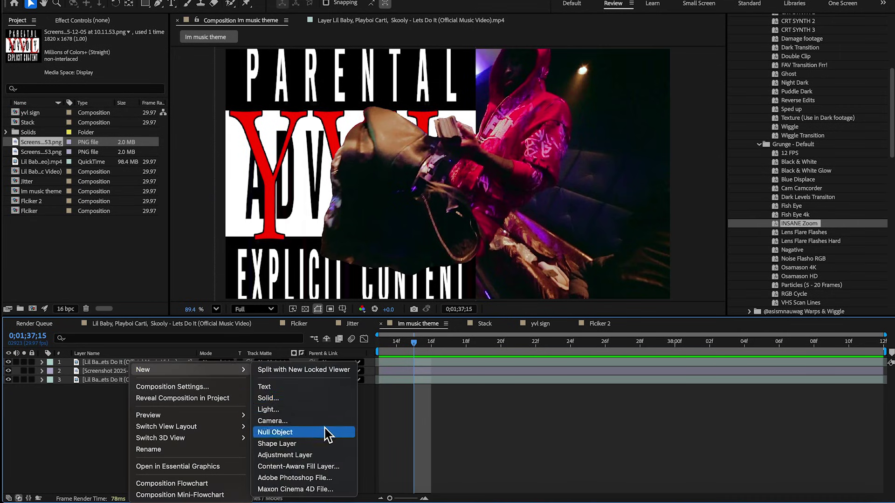
left_click(306, 456)
Try the CRT SYNTH 2 preset on the adjustment layer, scrub through the result and undo it
left_click_drag(414, 343, 379, 351)
scroll(819, 205, "up", 2)
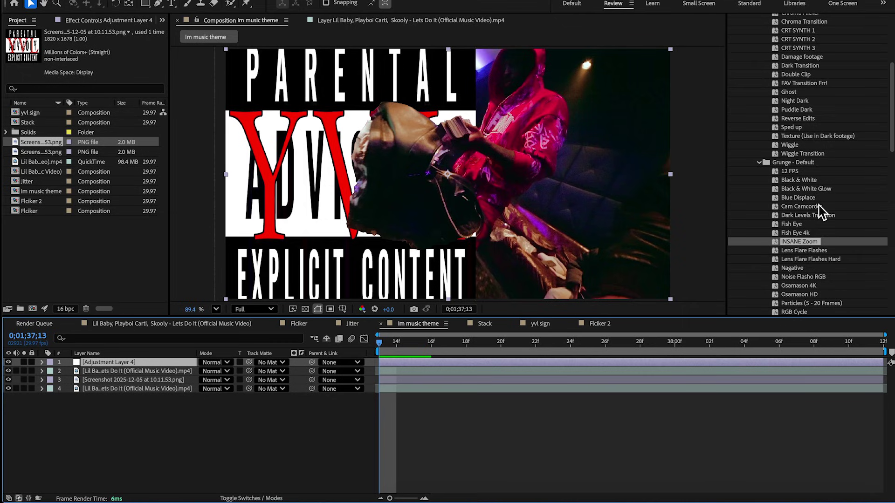
scroll(824, 104, "up", 5)
double_click(815, 99)
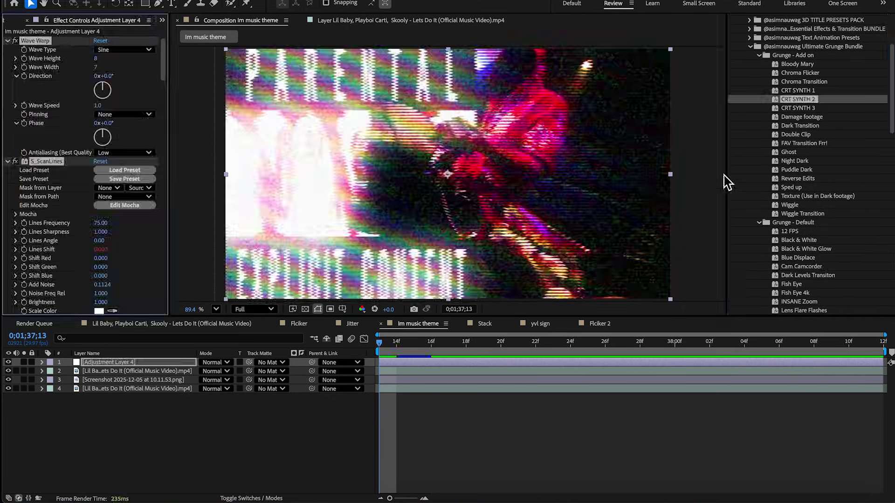
left_click_drag(417, 340, 524, 343)
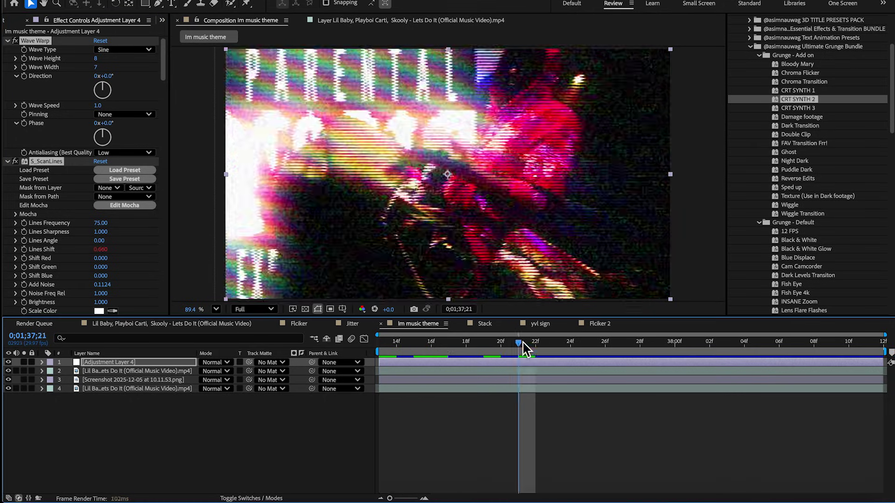
key("super+z")
Try the CRT SYNTH 3 and CRT SYNTH 1 presets on the adjustment layer, scrubbing through and undoing each one
double_click(790, 108)
left_click_drag(396, 348, 640, 345)
key("super+z")
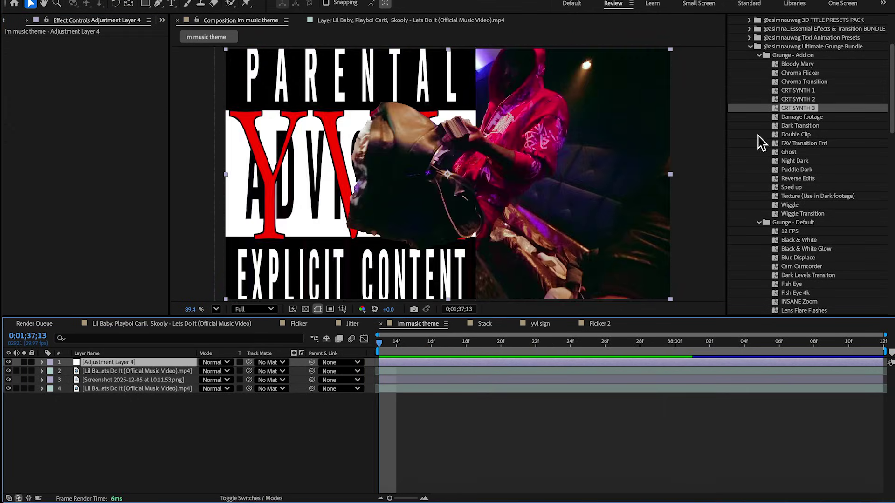
double_click(798, 91)
left_click_drag(396, 349, 672, 349)
key("ctrl+z")
Apply the Cam Camcorder preset to the top adjustment layer from the composition's first frame and preview it
scroll(790, 225, "down", 3)
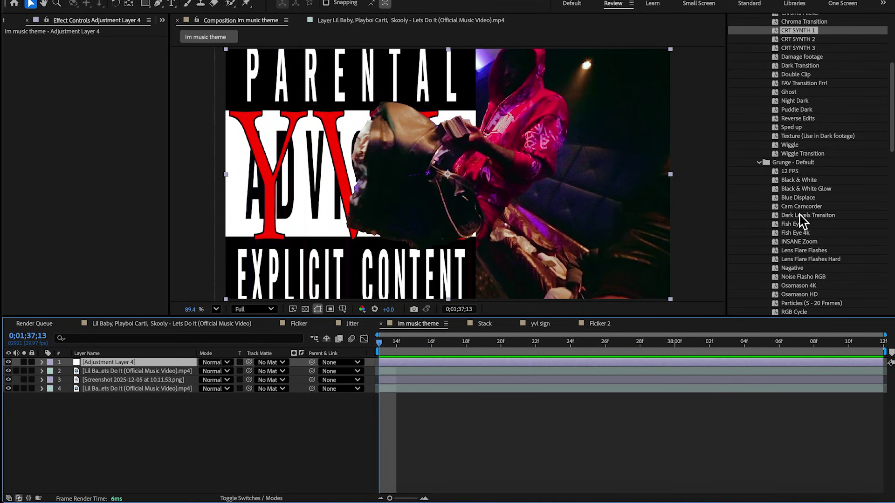
double_click(799, 207)
key("space")
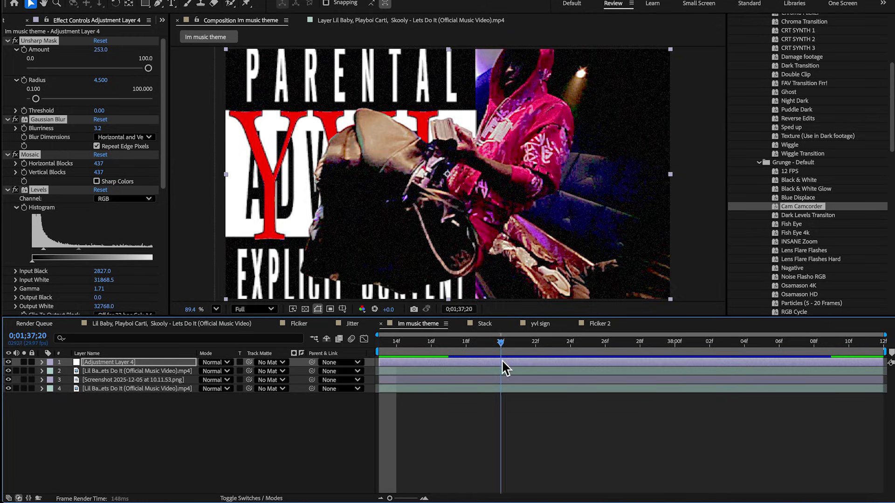
key("space")
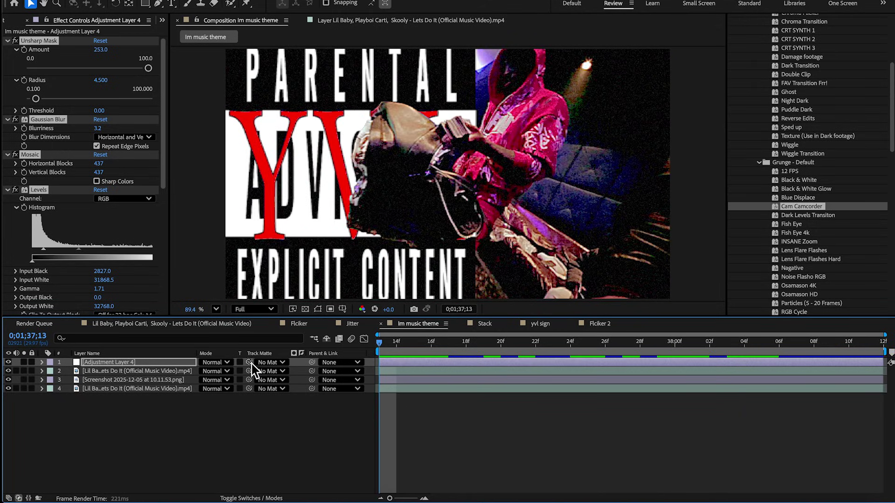
Add a second adjustment layer and place it directly below the one with the Cam Camcorder preset
right_click(255, 404)
mouse_move(269, 372)
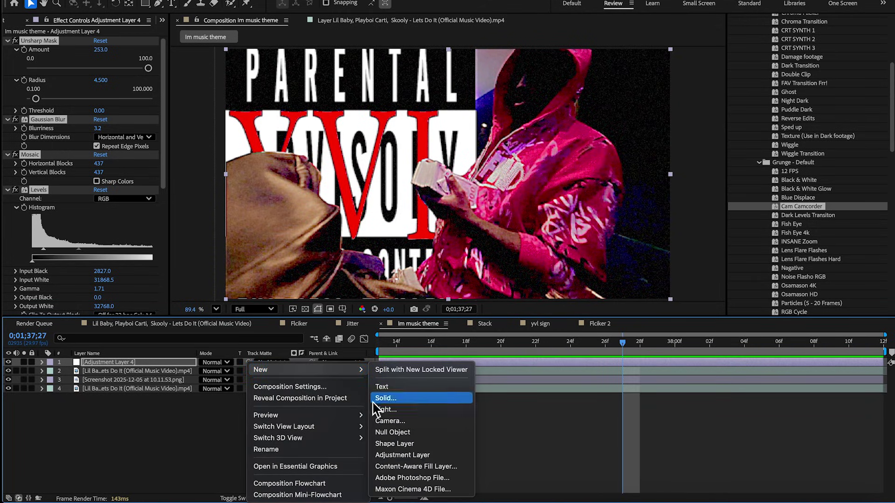
left_click(385, 456)
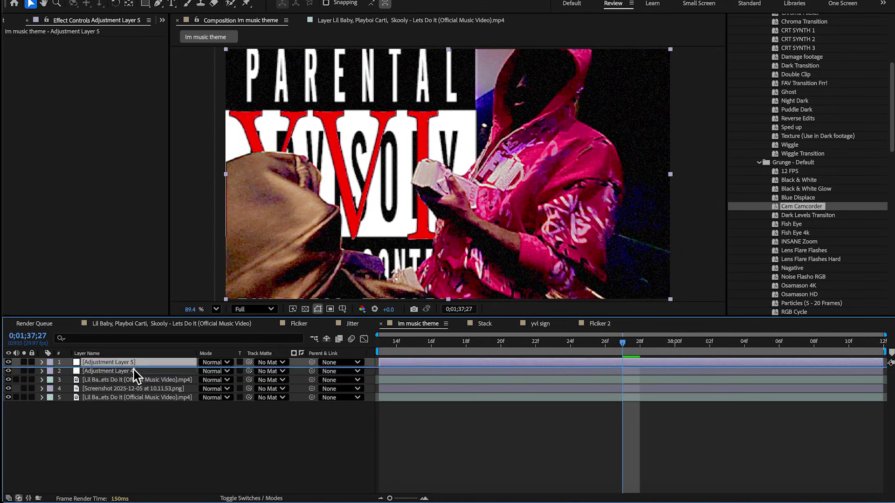
left_click_drag(136, 373, 139, 384)
Apply the S_Flicker effect to the second adjustment layer and raise its Amplitude to 0.62
key("ctrl+space")
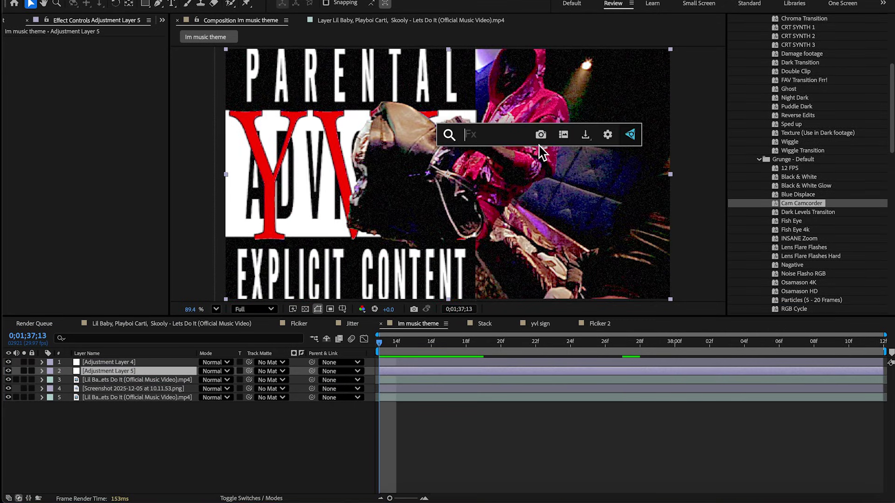
type("flicker")
key("Return")
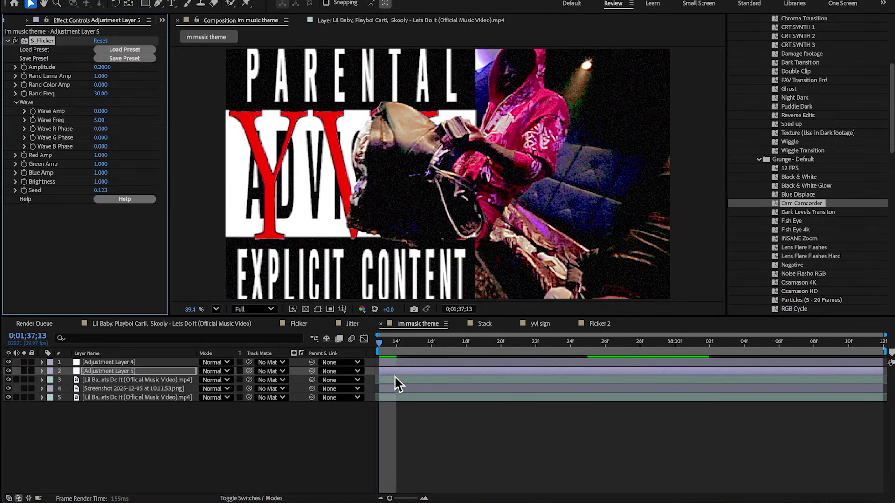
key("space")
left_click_drag(103, 67, 129, 68)
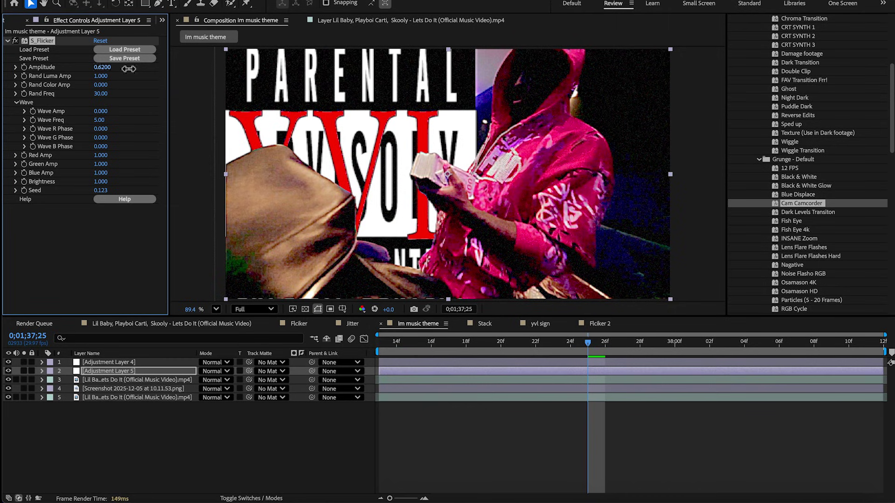
Pre-compose all five layers into Pre-comp 1, moving all attributes into the new composition
left_click(139, 398)
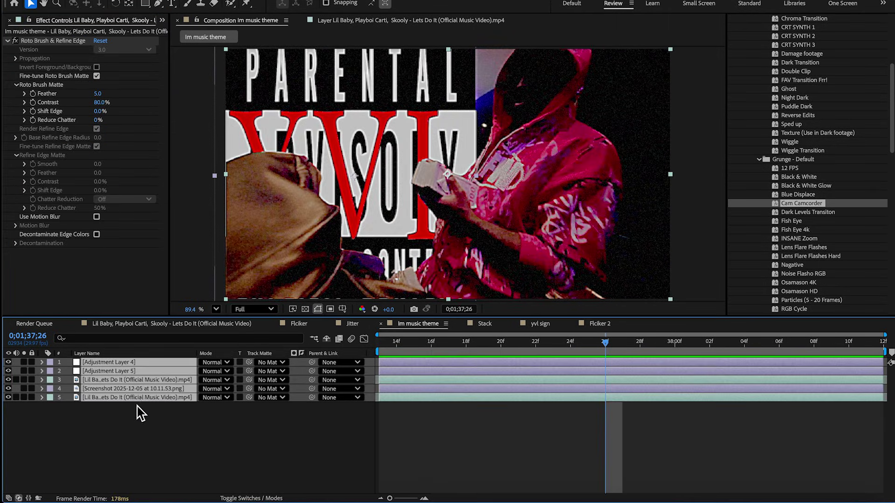
right_click(140, 397)
left_click(181, 432)
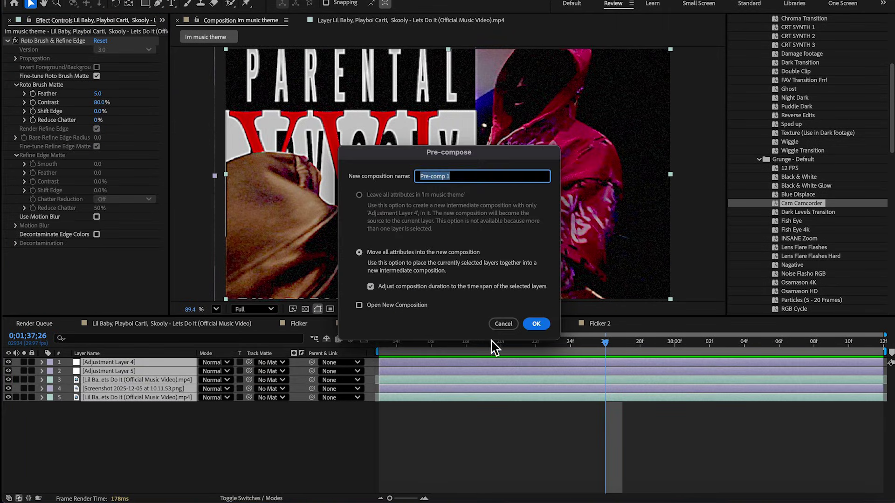
left_click(536, 324)
Add an adjustment layer above Pre-comp 1, apply the INSANE Zoom preset and shift the layer about one frame earlier
right_click(343, 422)
mouse_move(354, 370)
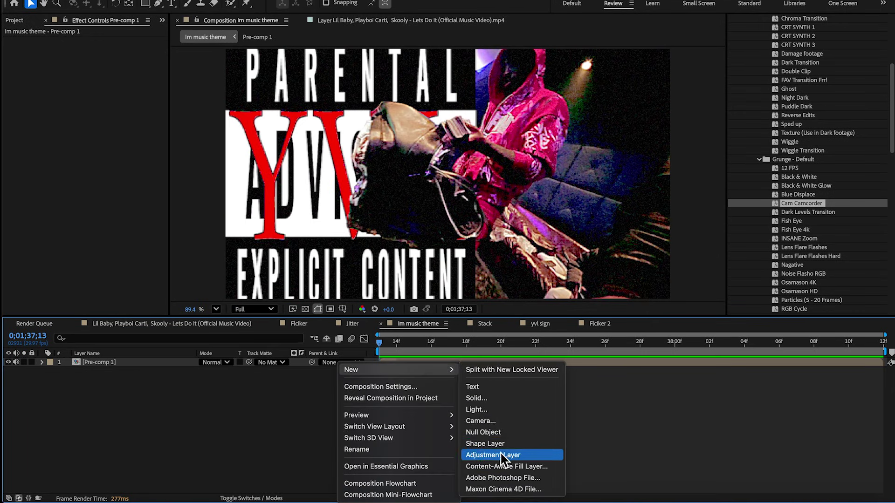
left_click(508, 455)
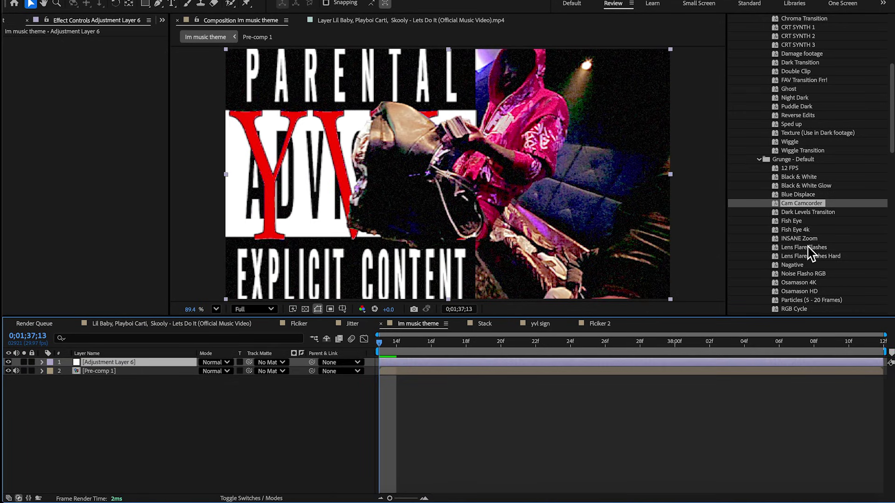
double_click(799, 238)
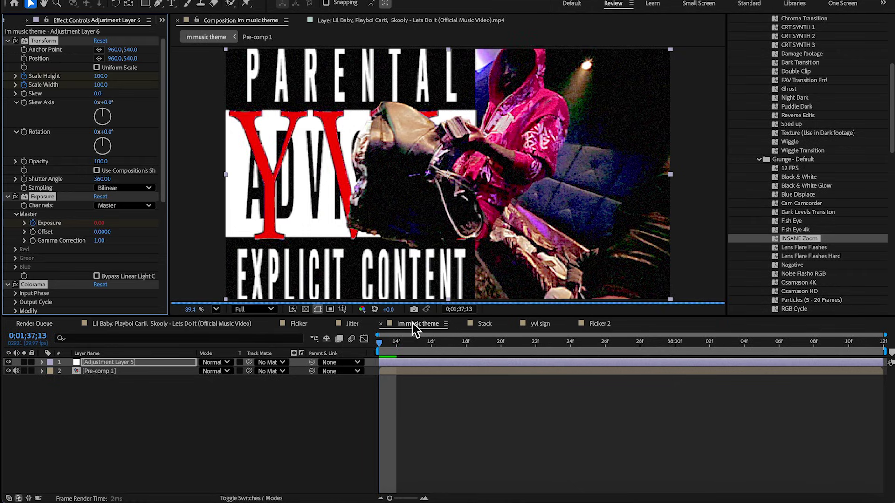
mouse_move(394, 362)
left_mouse_down()
mouse_move(370, 362)
mouse_move(386, 366)
left_mouse_up()
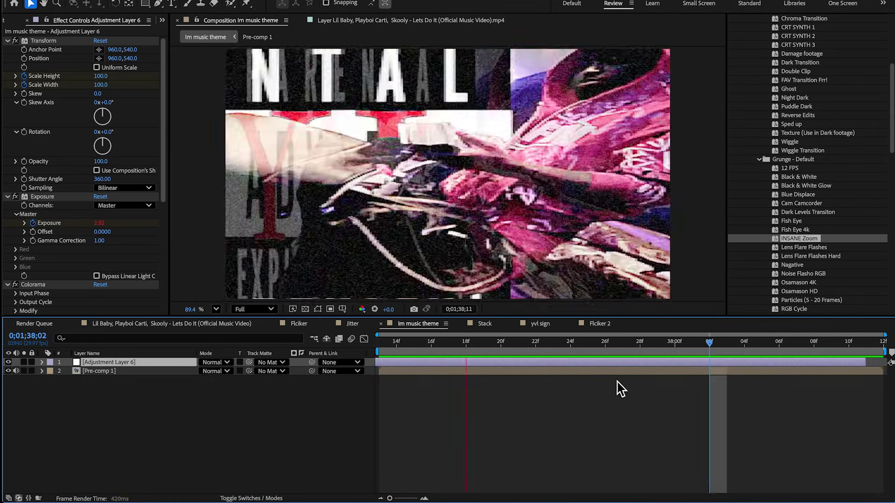
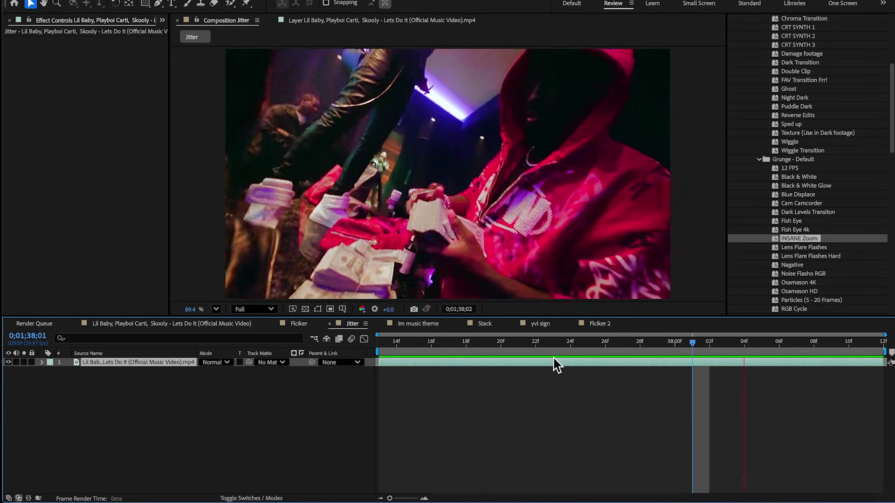
left_click(555, 364)
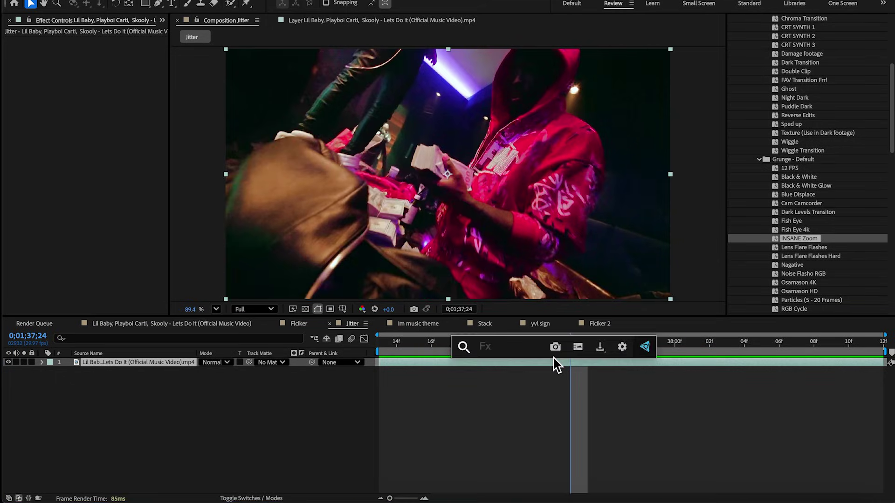
key("space")
left_click(442, 366)
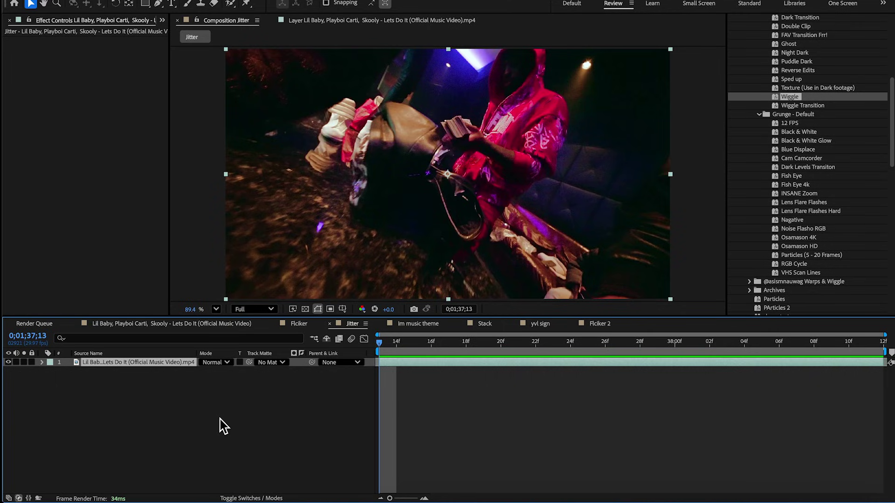
Duplicate the Jitter composition's clip and trim the upper copy to start at 0;01;37;15 and end at 0;01;37;16
left_click(223, 425)
left_click(144, 365)
key("super+d")
left_click(414, 348)
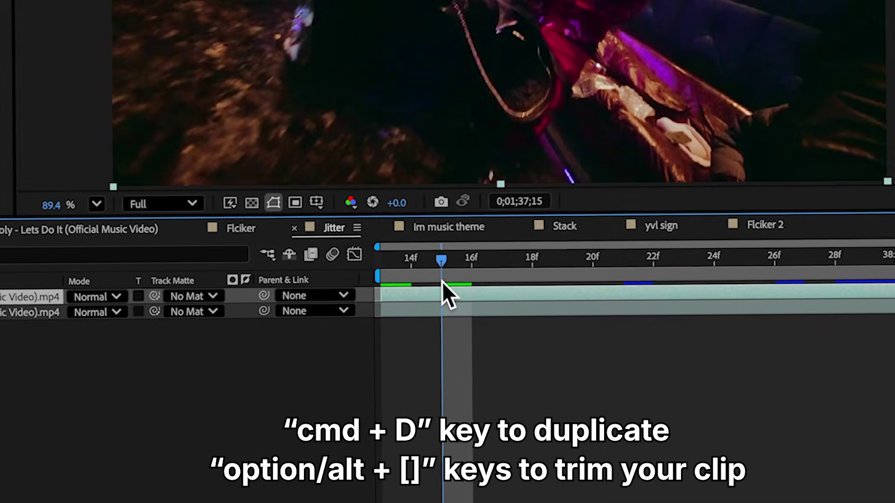
left_click(479, 273)
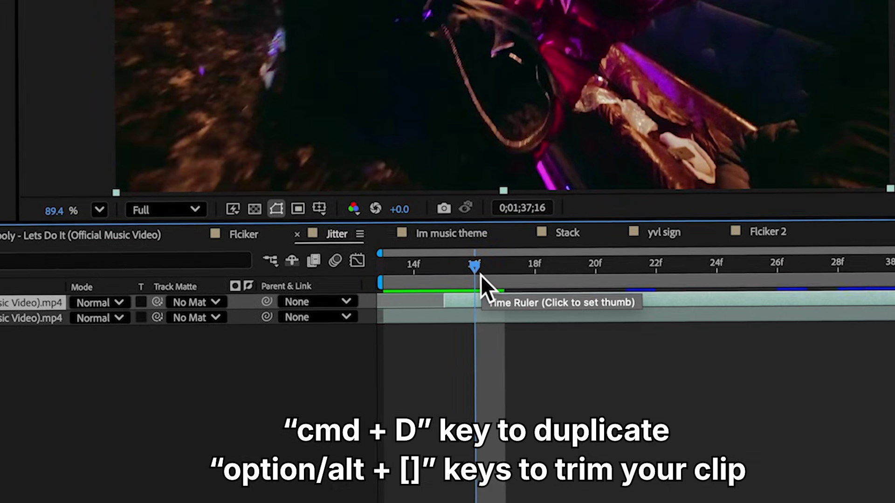
key("alt+]")
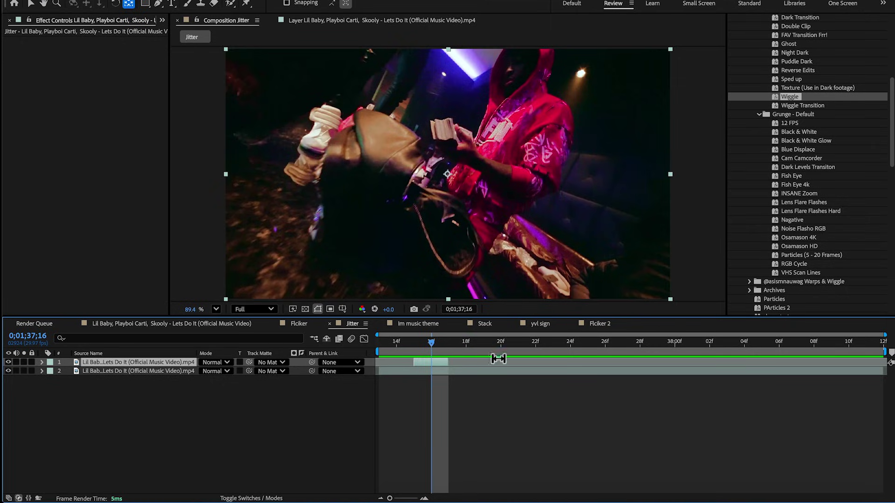
Slip the footage inside the trimmed upper copy to a different moment of the video and preview the cut
left_click_drag(474, 365, 341, 348)
key("space")
left_click_drag(520, 343, 354, 368)
key("space")
key("space")
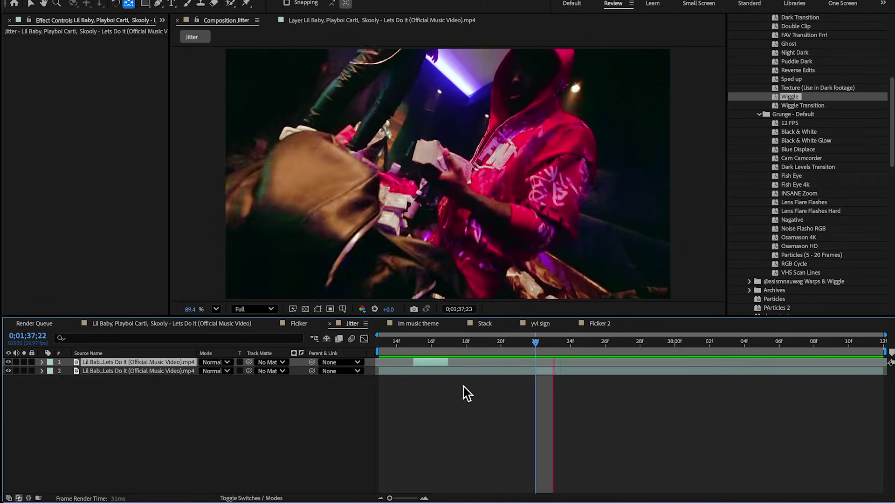
key("space")
Duplicate the trimmed clip, place it at 0;01;37;17 with a one-frame length, and slip its footage to another moment
left_click(471, 342)
key("super+d")
key("v")
left_click_drag(433, 362, 464, 362)
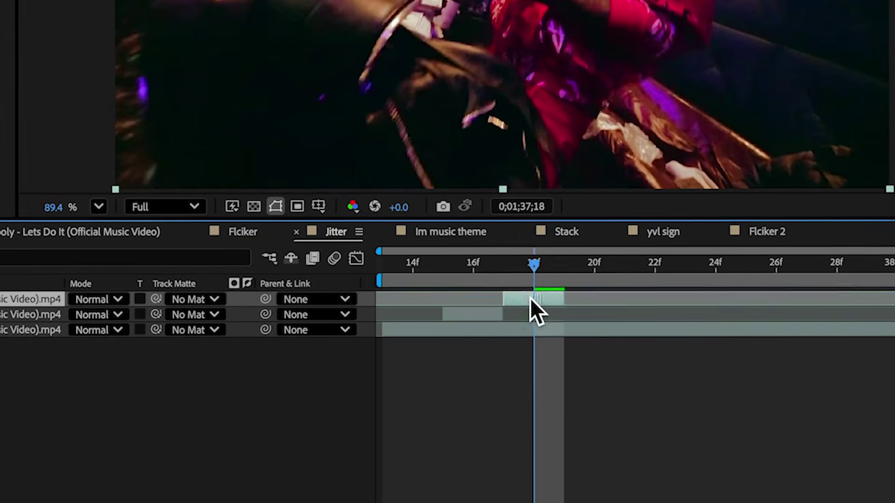
key("Page_Up")
left_click_drag(565, 298, 759, 302)
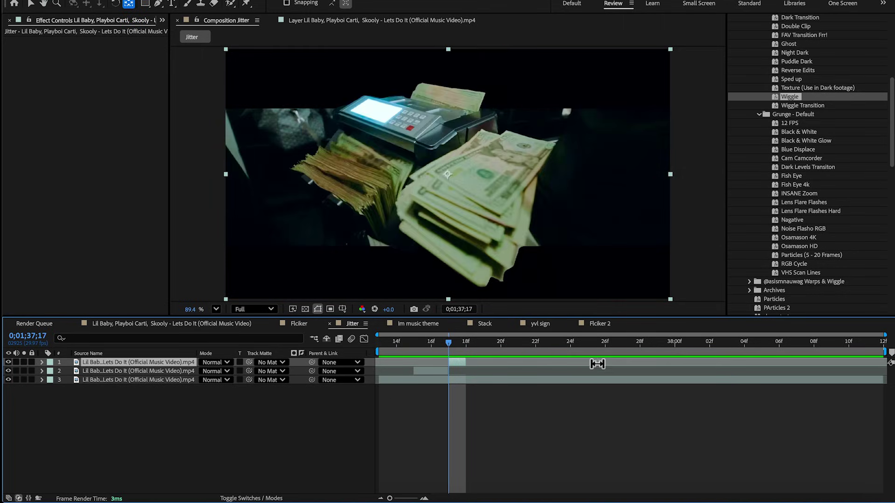
left_click_drag(587, 359, 551, 361)
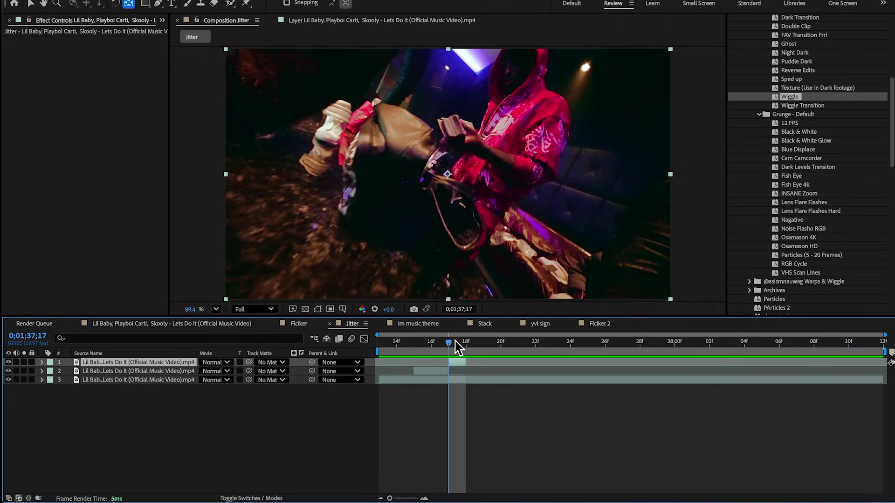
key("space")
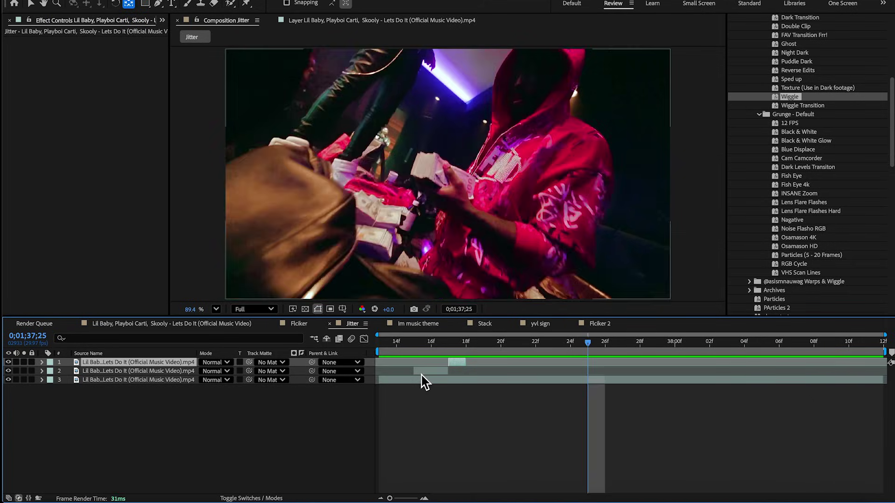
Duplicate the two-frame clip, move the copy to start at 0;01;37;19, and slip its footage to another moment
left_click(427, 371)
key("super+d")
left_click_drag(427, 371, 475, 371)
left_click_drag(284, 312, 335, 316)
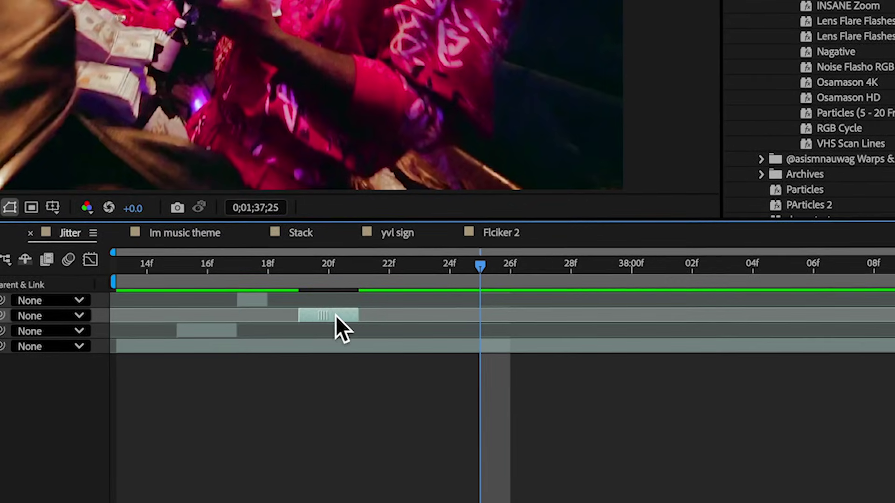
key("i")
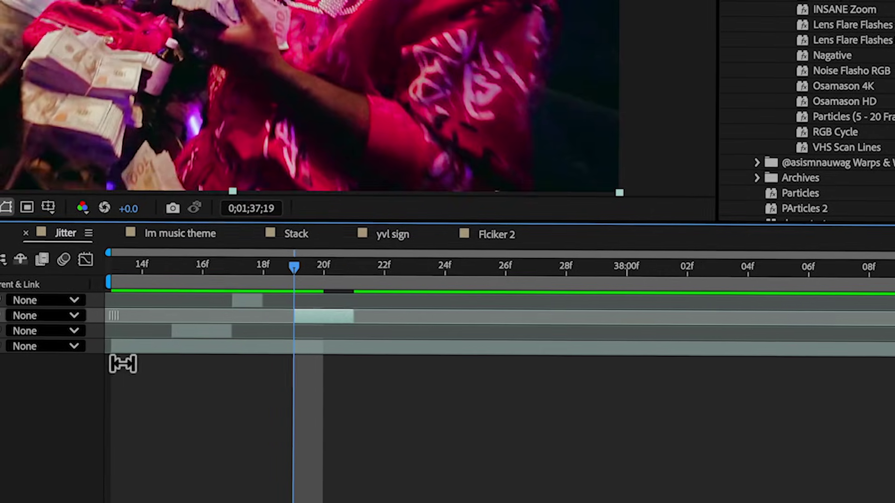
key("space")
key("space")
Duplicate the one-frame clip, move the copy to 0;01;37;22 and slip its footage
left_click(247, 303)
key("ctrl+d")
left_click_drag(461, 371, 542, 372)
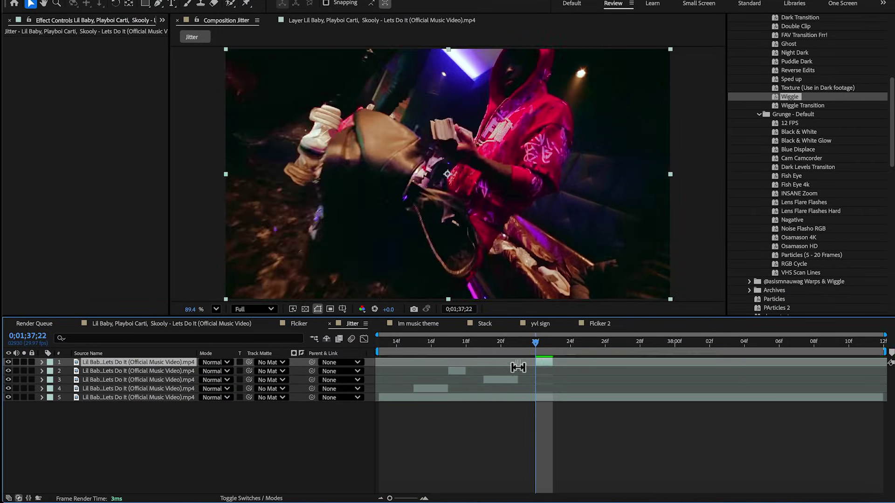
Duplicate the two-frame clip from 0;01;37;19, move the copy to start at 0;01;37;26, and slip its footage
left_click(496, 380)
key("Page_Down")
key("Page_Down")
key("Page_Down")
key("Page_Down")
key("Page_Down")
key("Page_Down")
key("Page_Down")
key("Page_Down")
key("Page_Down")
key("Page_Down")
key("Page_Down")
key("Page_Down")
key("Page_Down")
key("Page_Down")
key("Page_Down")
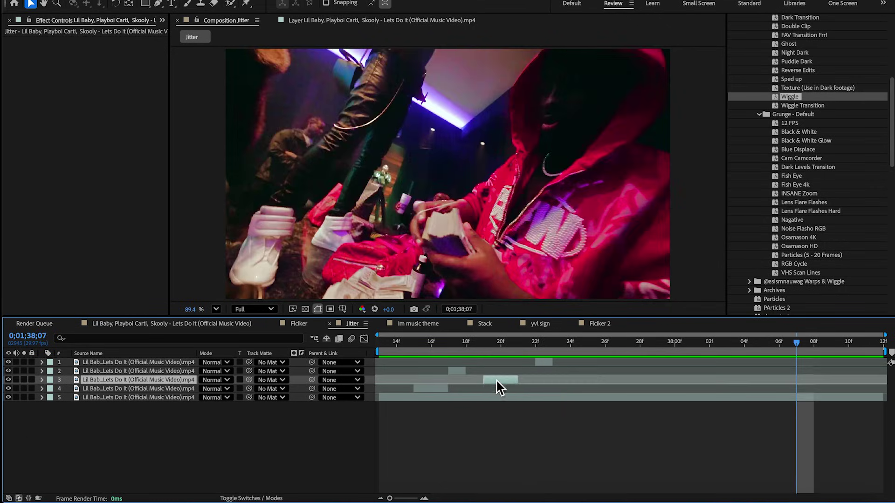
key("ctrl+d")
left_click_drag(496, 380, 612, 380)
left_click(605, 351)
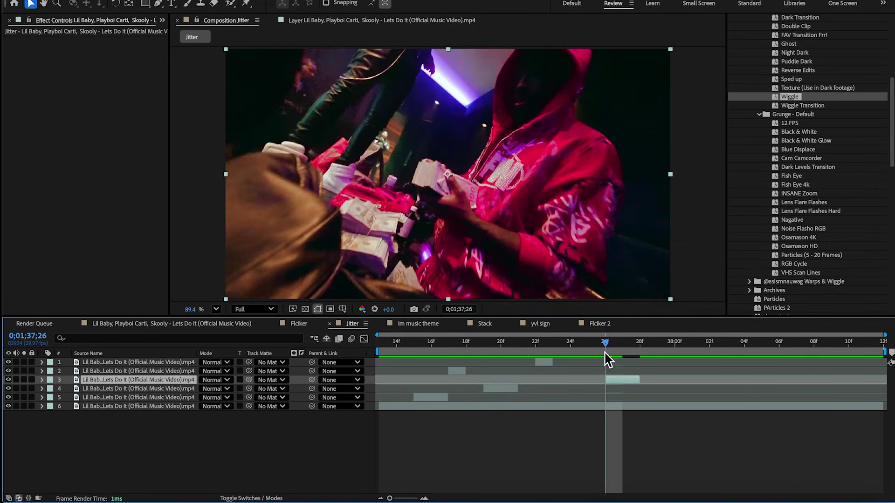
key("space")
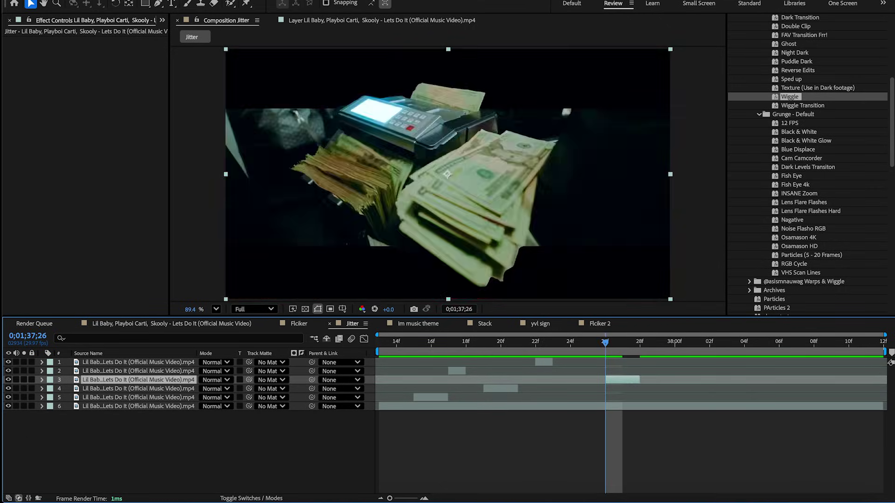
End the work area at 0;01;38;07 and preview the jitter sequence
key("n")
key("space")
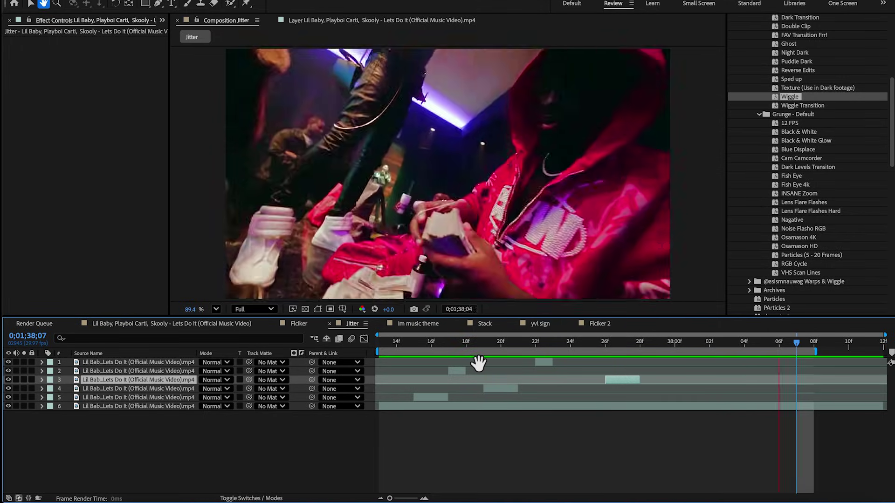
key("space")
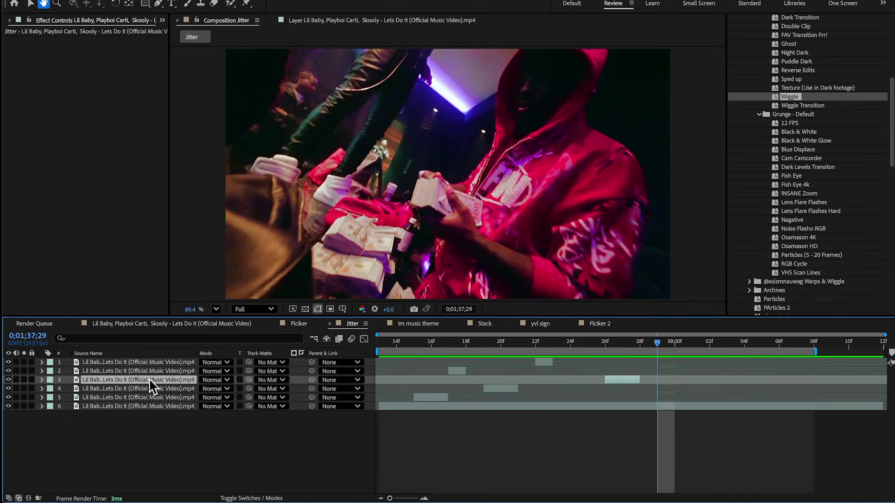
Delete the five short trimmed duplicates, keeping only the full-length clip in the Jitter composition
key("v")
left_click(145, 399)
left_click(143, 363, "shift")
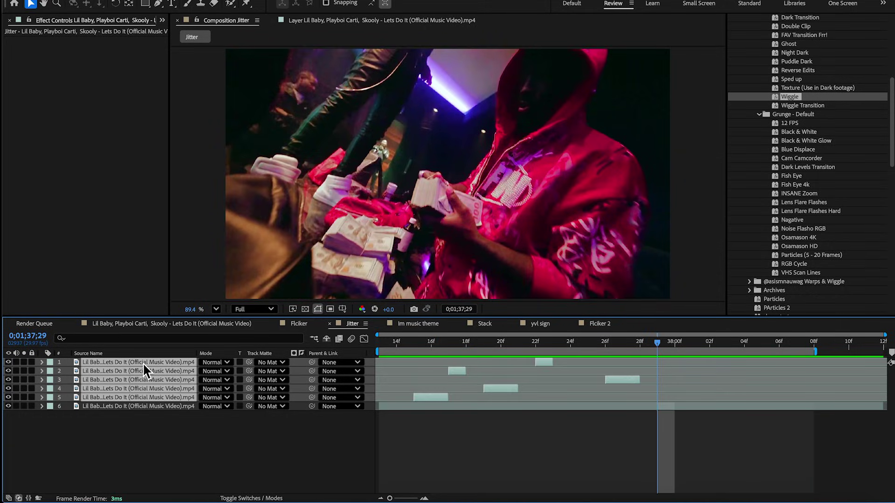
key("Delete")
Try the S_JitterFrames effect on the clip with an Edit Frame Length of 4, and remove it again
left_click(143, 363)
key("ctrl+space")
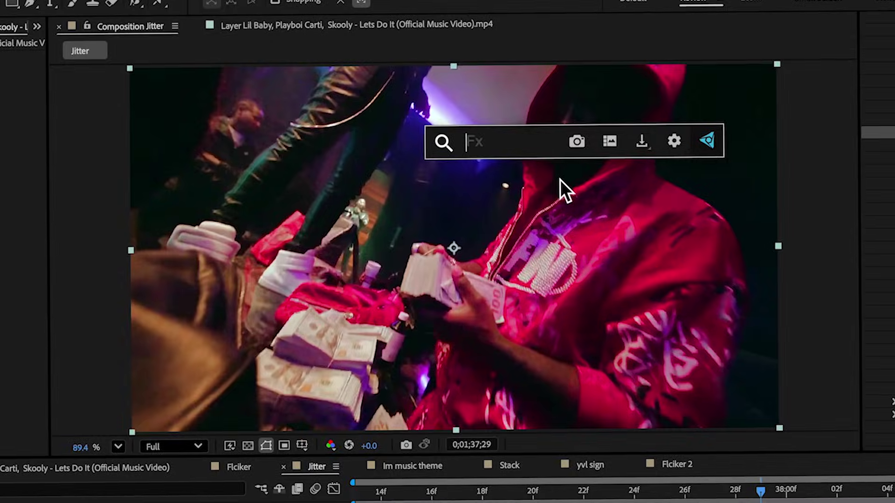
type("s_jitter")
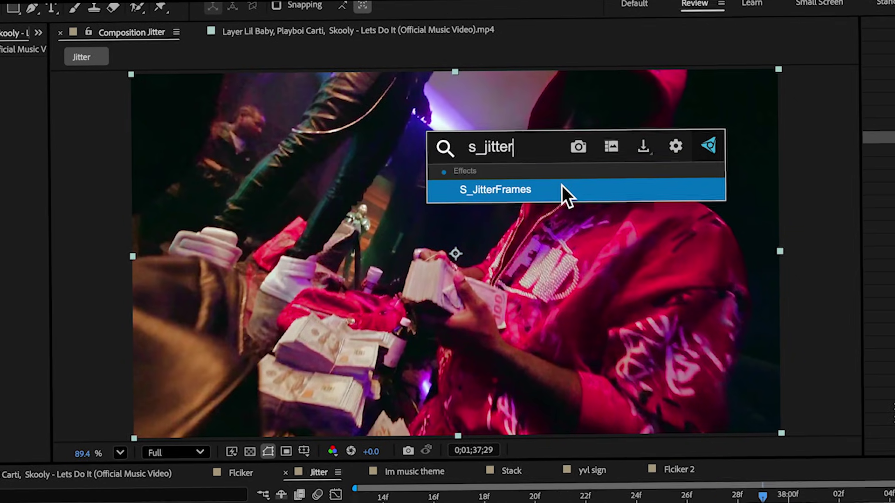
left_click(561, 186)
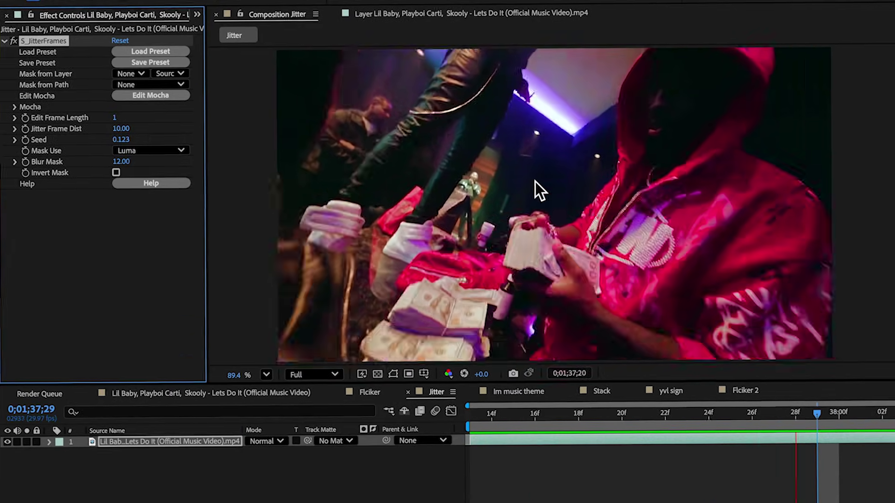
key("space")
left_click(113, 124)
type("4")
key("Return")
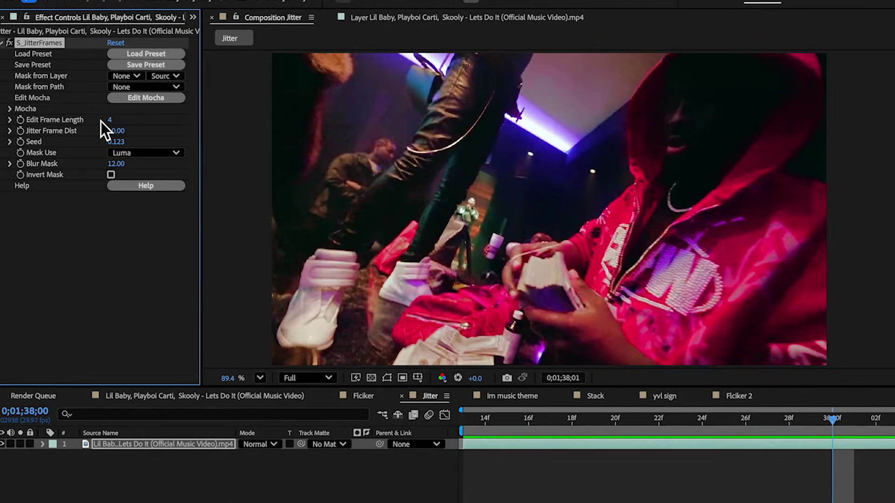
key("space")
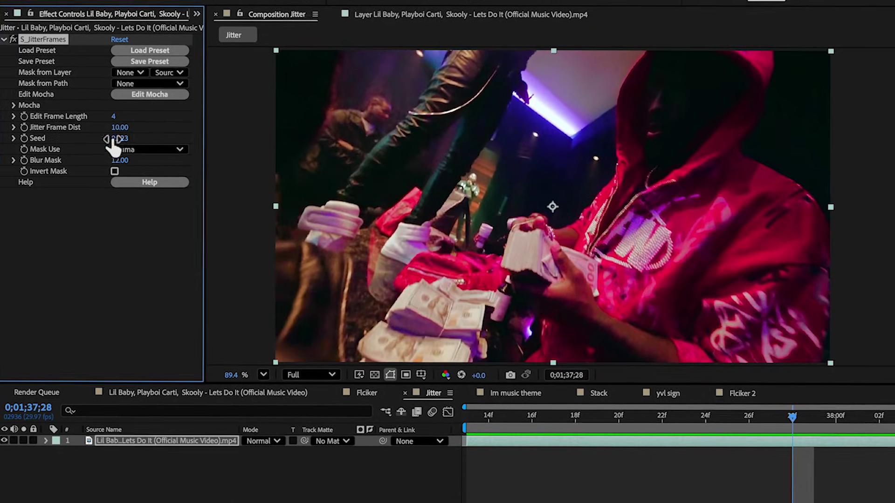
left_click(115, 116)
key("Delete")
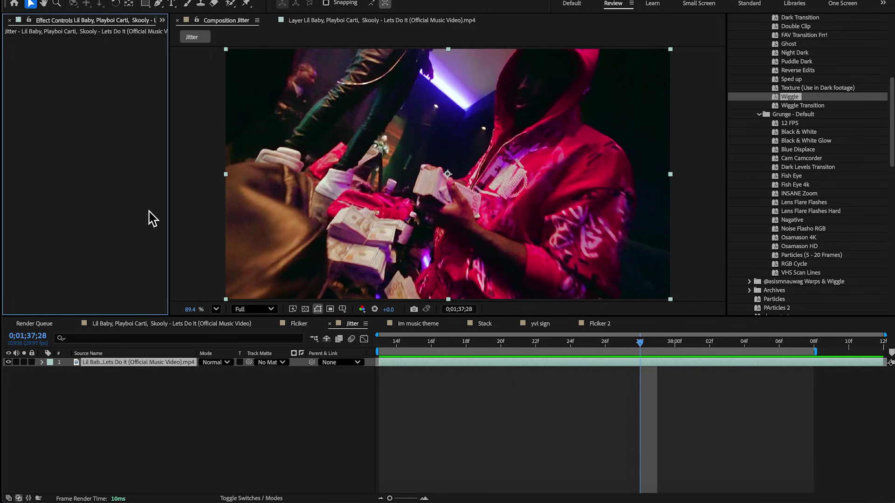
Apply the Sped up preset from Grunge - Add on to the clip at the composition's first frame and preview it
key("Home")
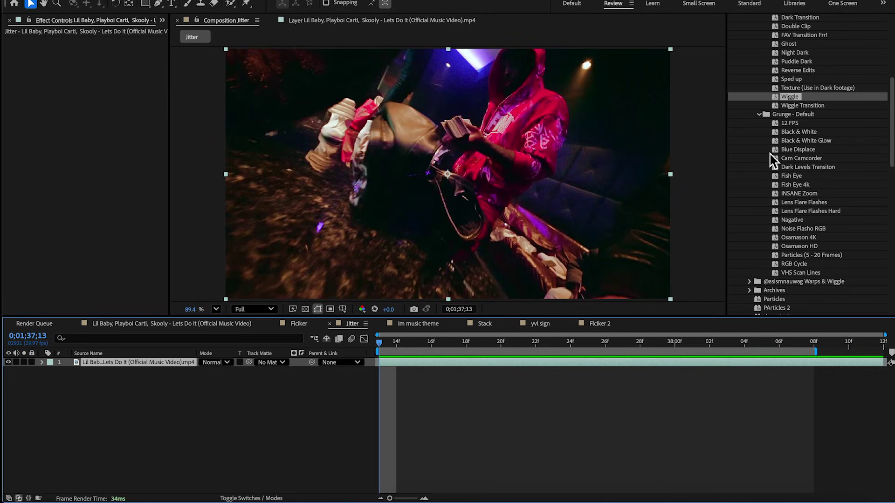
scroll(774, 161, "up", 3)
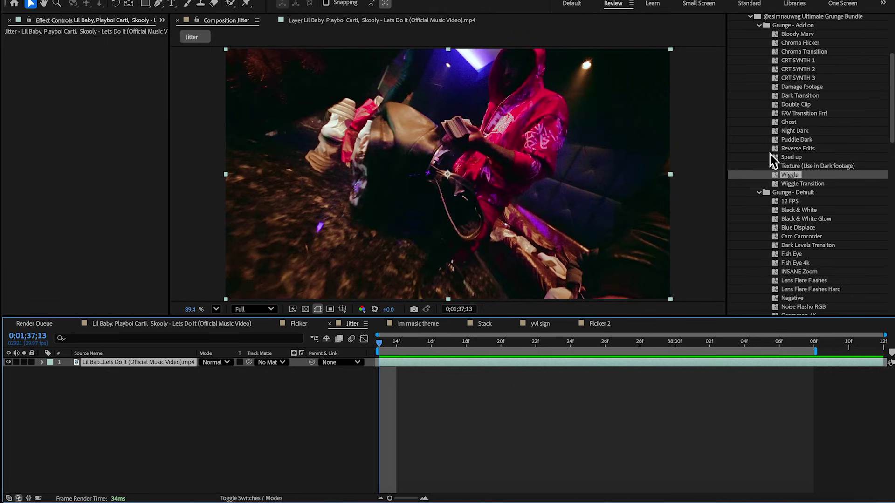
left_click(790, 43)
left_click(812, 167)
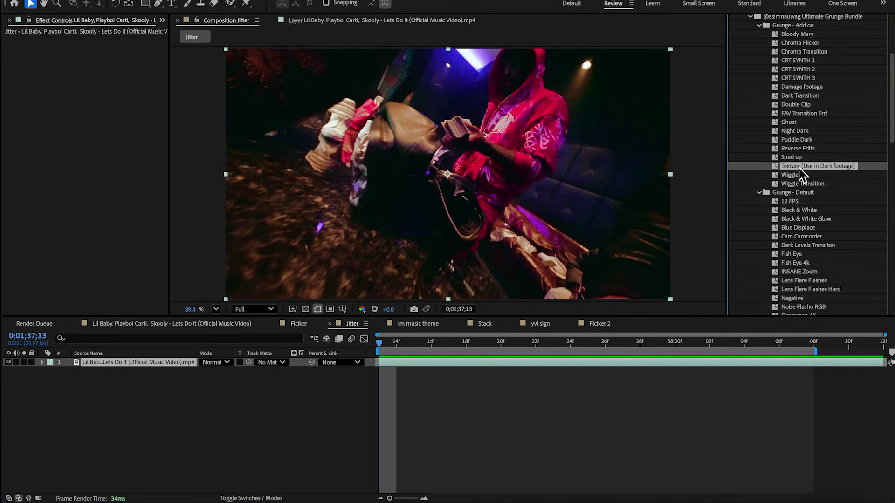
double_click(800, 150)
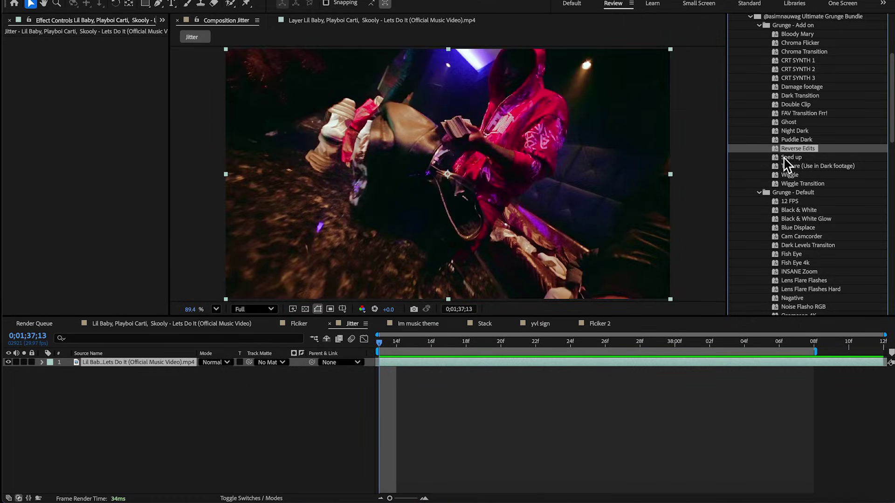
double_click(791, 157)
key("space")
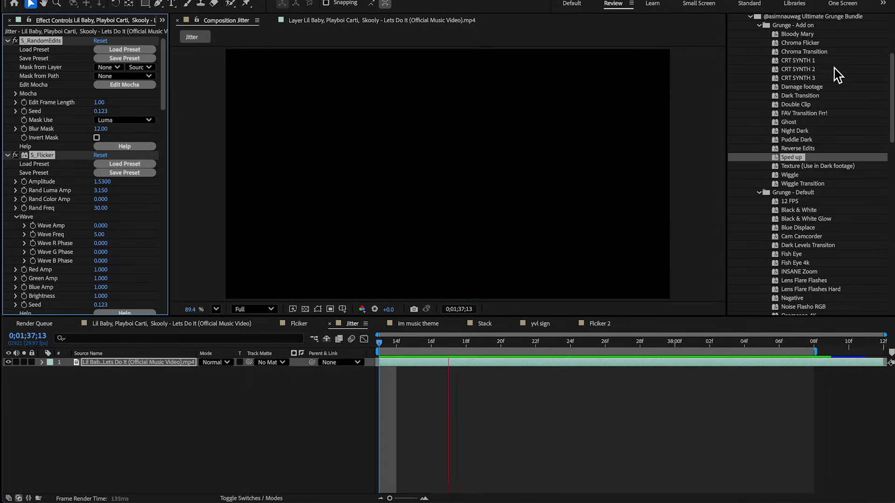
key("space")
key("space")
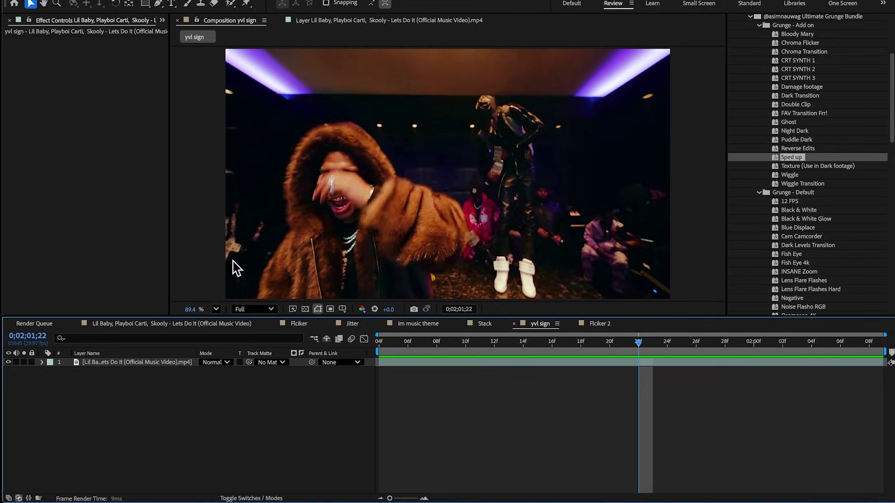
Duplicate the clip layer in the yvl sign composition and return to its first frame, 0;02;01;04
left_click(113, 366)
key("ctrl+d")
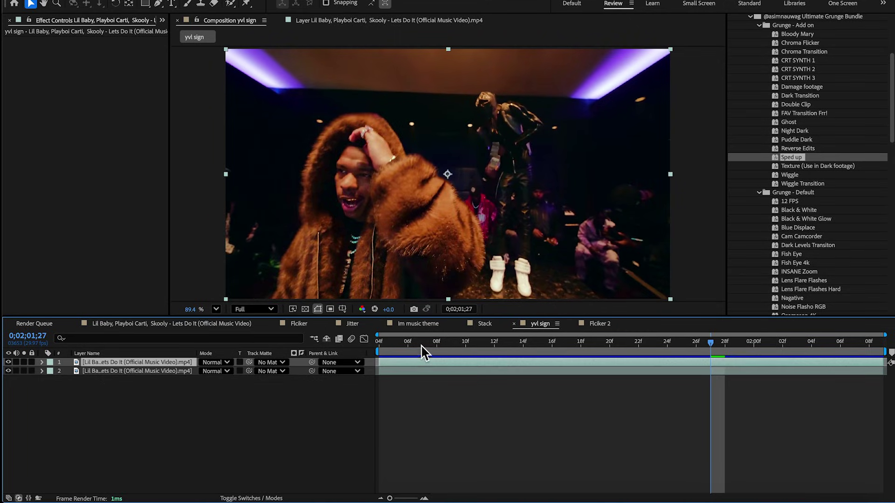
left_click_drag(424, 353, 379, 353)
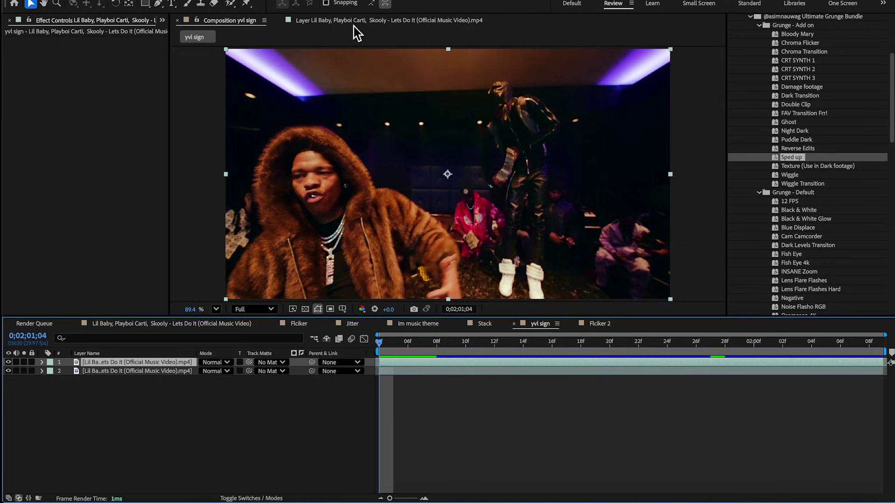
Cut out the man in the fur coat and the standing figure in black on the upper copy with the Roto Brush
left_click(231, 4)
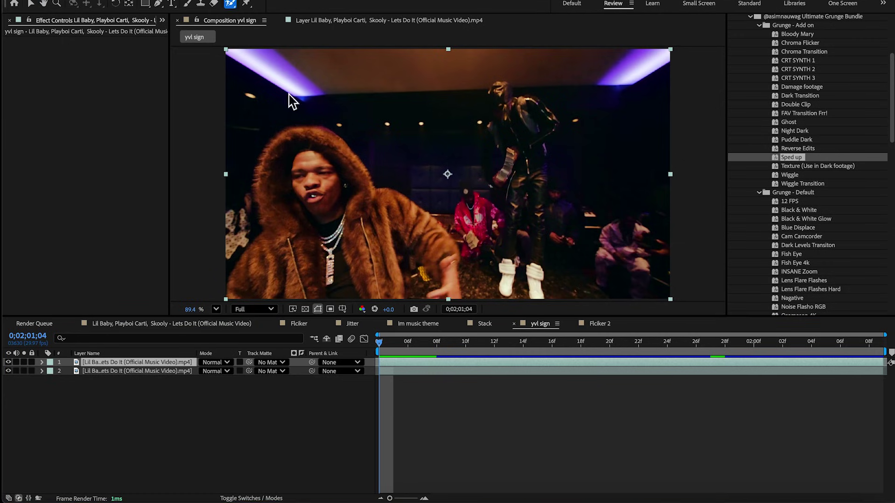
double_click(290, 96)
left_click_drag(293, 138, 299, 252)
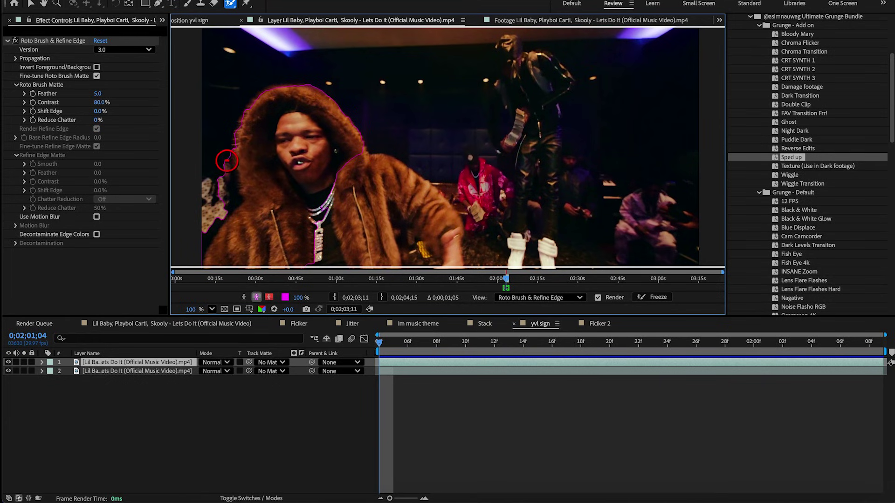
mouse_move(227, 161)
left_mouse_down()
mouse_move(211, 228)
mouse_move(223, 260)
left_mouse_up()
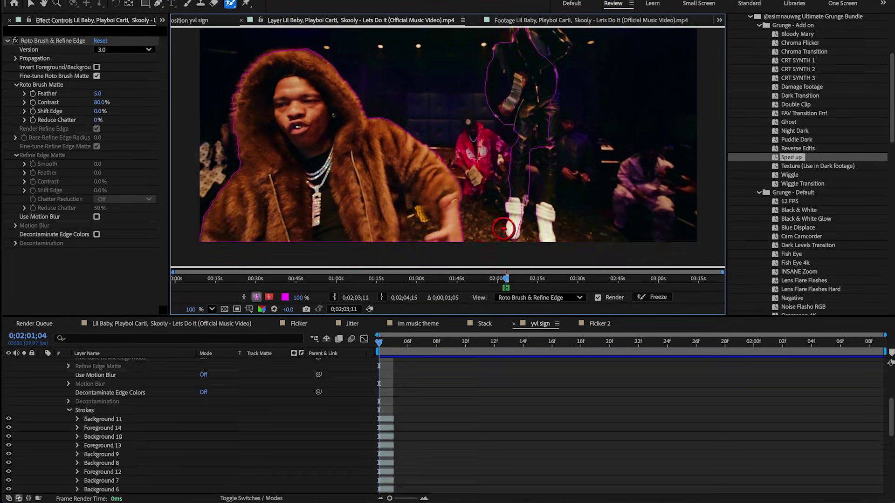
left_click(200, 21)
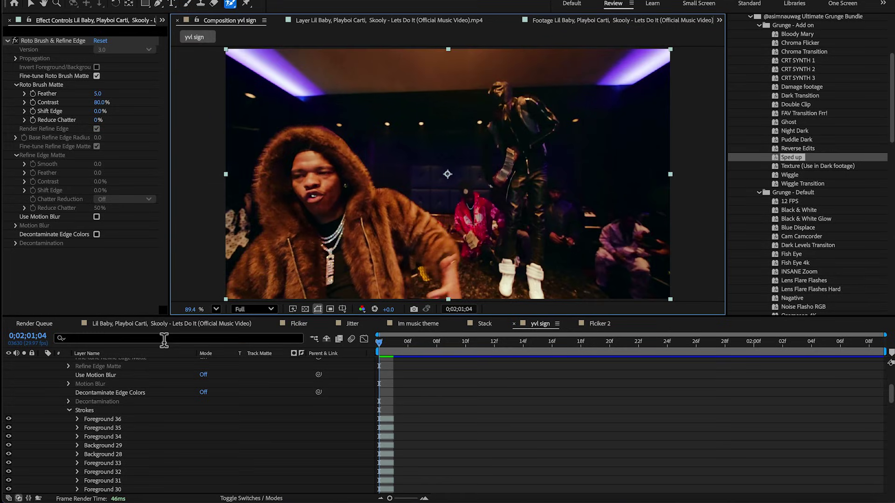
scroll(154, 378, "up", 5)
left_click(43, 363)
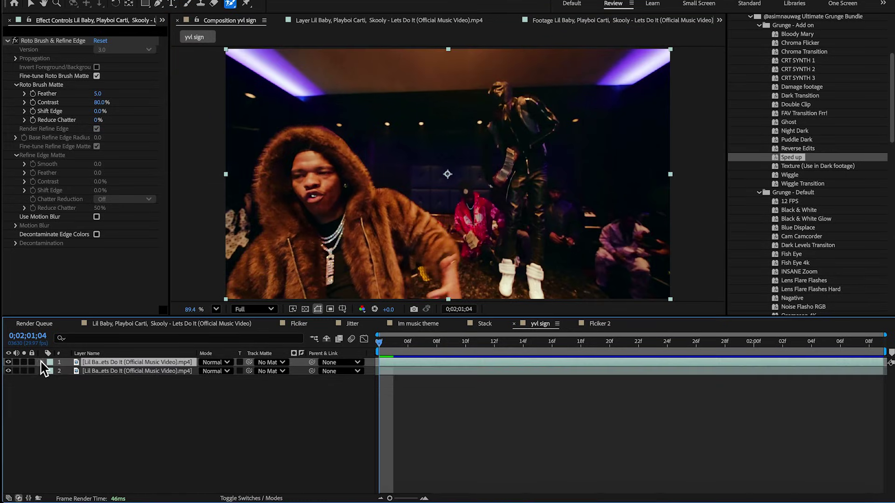
Hide the original lower clip layer to check the Roto Brush cutout on its own
left_click(8, 371)
left_click_drag(405, 352, 814, 354)
left_click(8, 371)
left_click(8, 371)
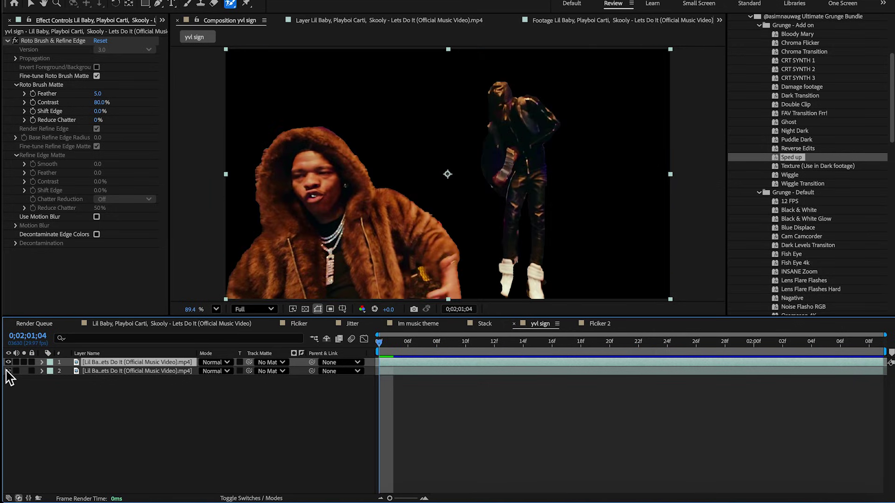
left_click(273, 427)
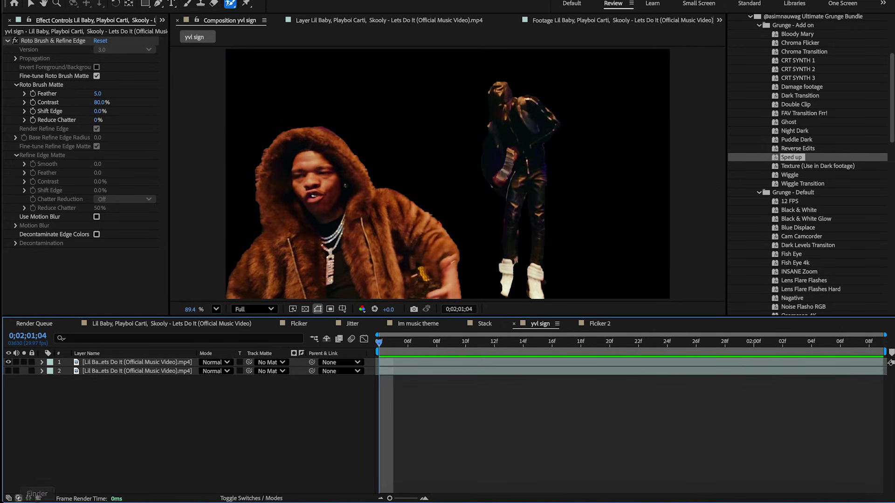
Add Screenshot 2025-12-05 at 10.11.53.png to the composition, scale it to 66% beneath the cutout layer, and preview it
left_click(42, 498)
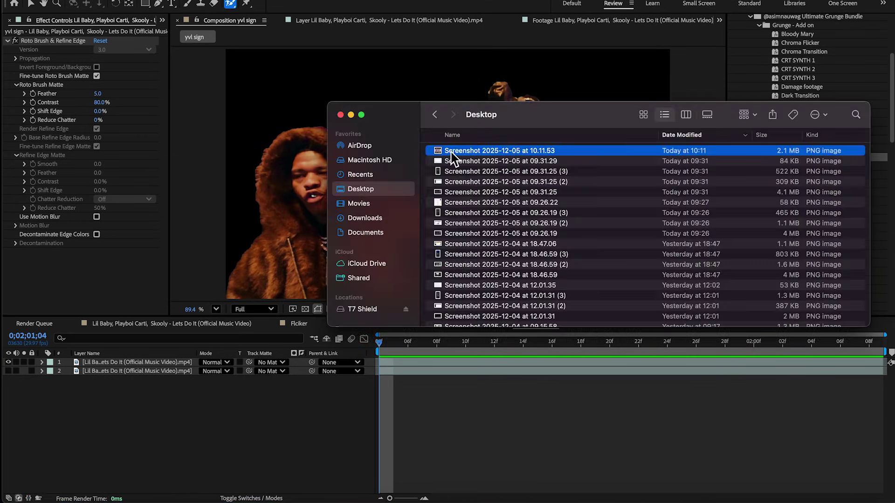
left_click_drag(212, 450, 200, 452)
key("s")
left_click_drag(220, 372, 204, 372)
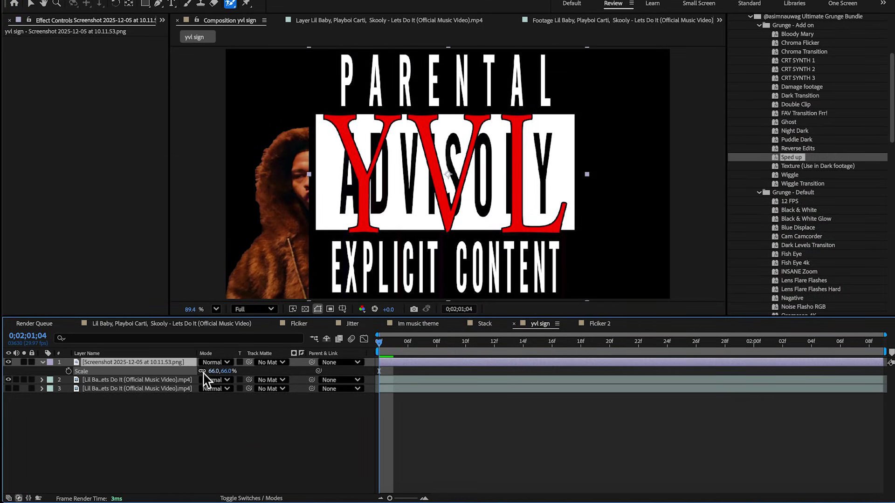
left_click_drag(131, 380, 128, 366)
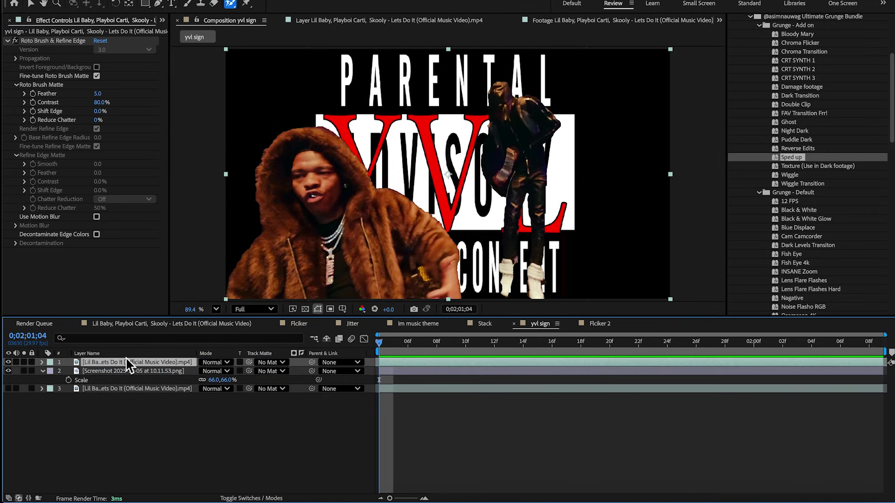
key("space")
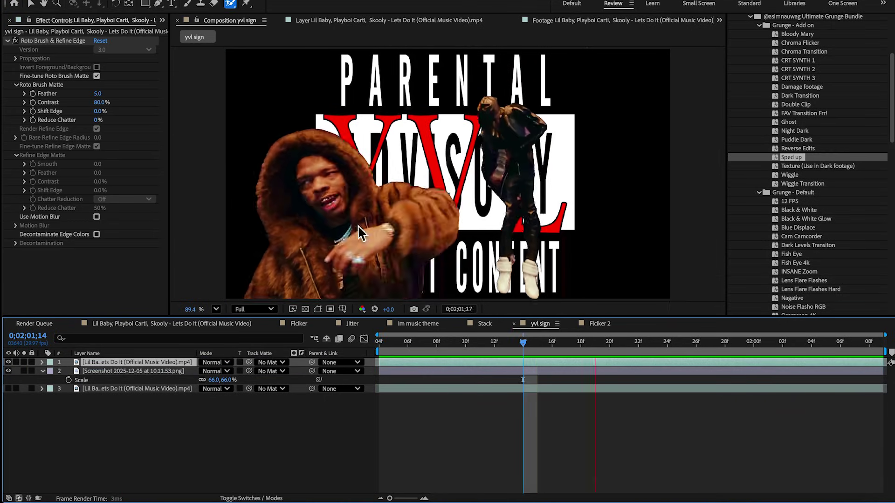
key("space")
Trim the two clip layers to start at 0;02;01;11 and place the original clip directly above the sign image
left_click_drag(379, 373, 482, 372)
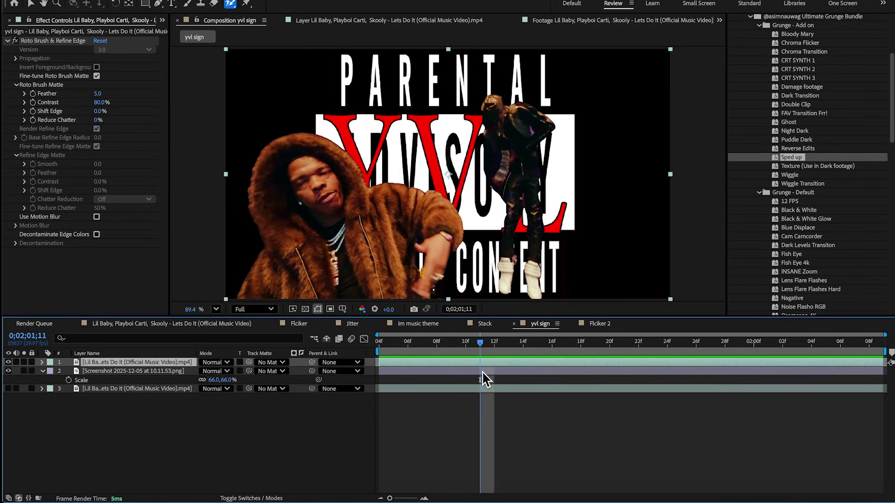
left_click(480, 390)
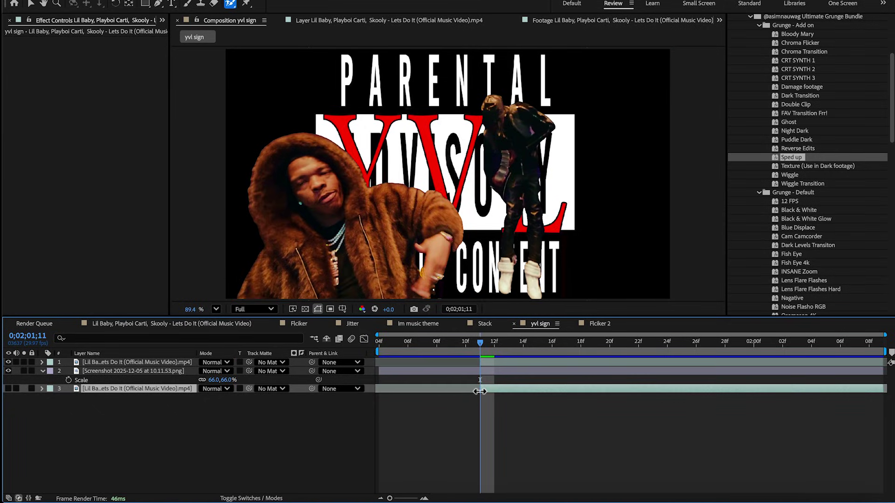
left_click_drag(111, 390, 110, 377)
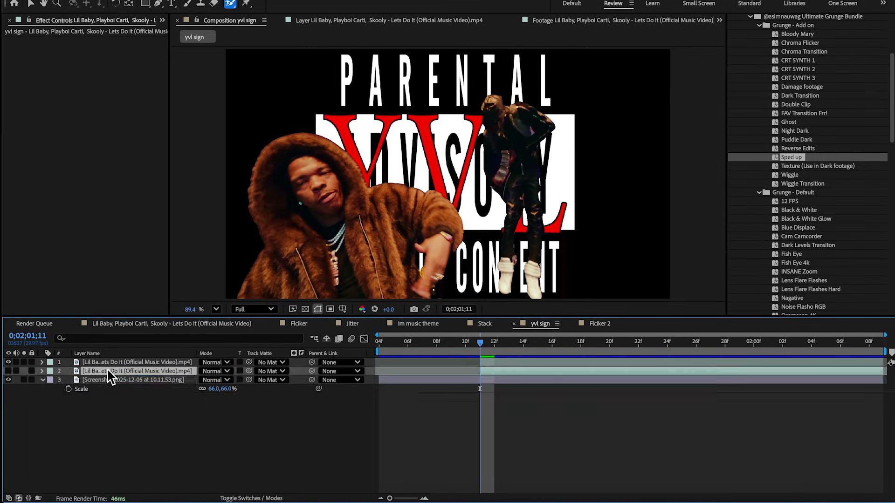
Show the original clip layer and name it BG, and name the Roto Brush cutout layer roto
left_click(8, 371)
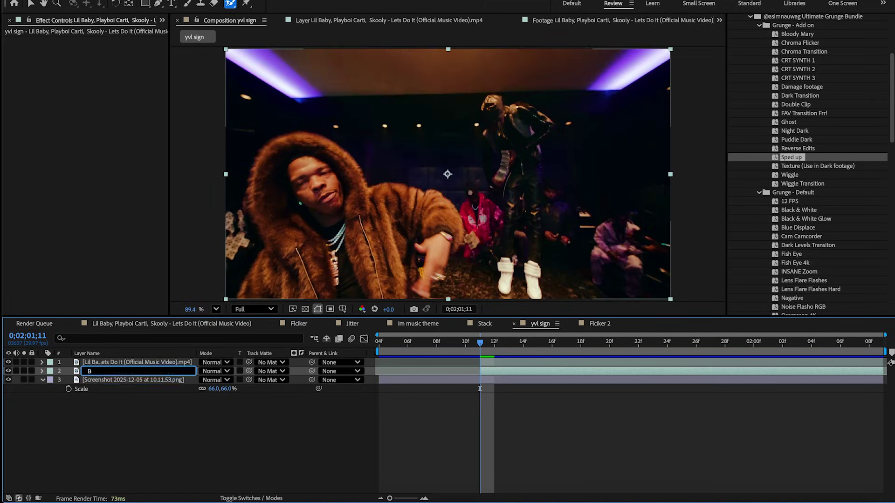
left_click(101, 365)
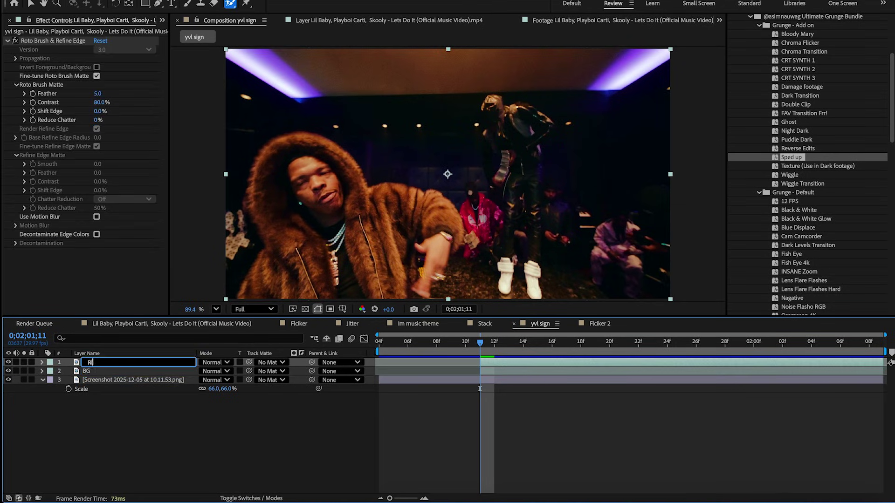
left_click(103, 373)
Draw a rectangular mask on the BG layer around the sign's white box, with BG hidden while drawing, and preview the result
left_click(8, 371)
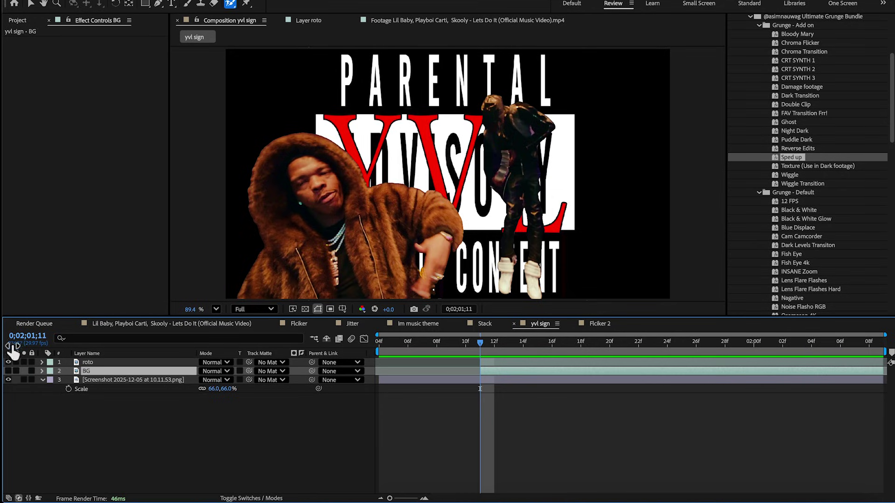
left_click(8, 380)
left_click(149, 4)
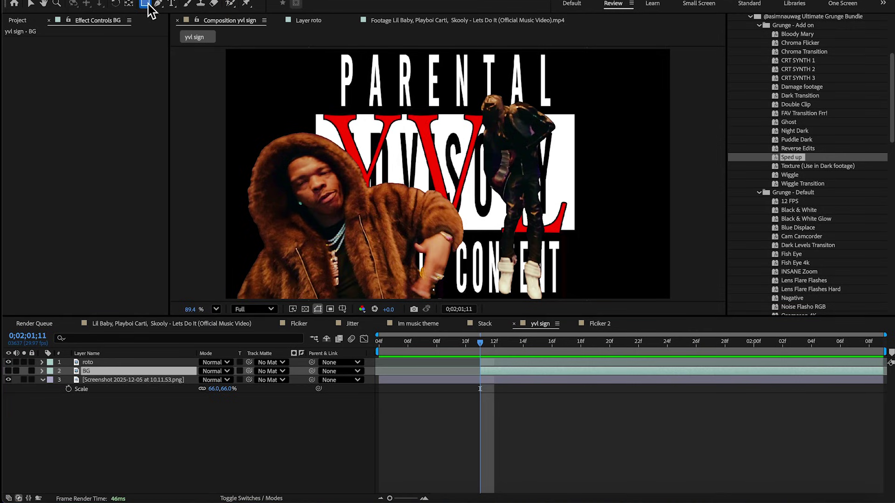
left_click_drag(315, 113, 332, 138)
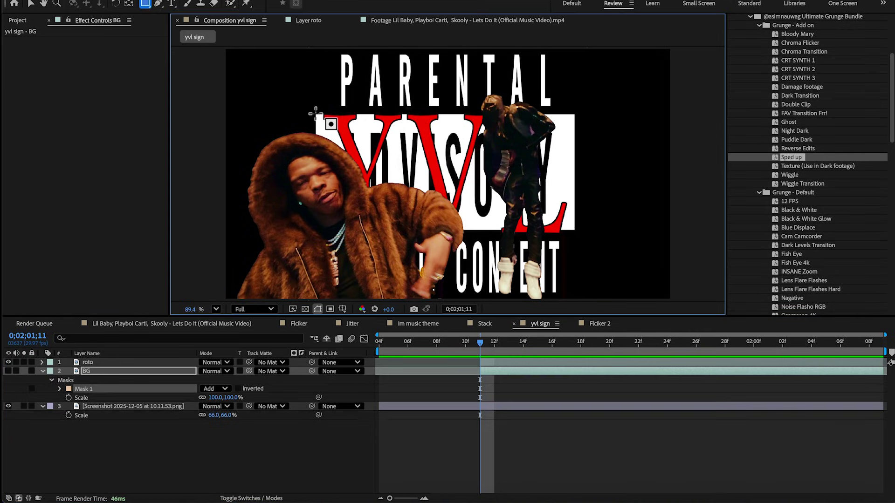
left_click_drag(561, 221, 570, 232)
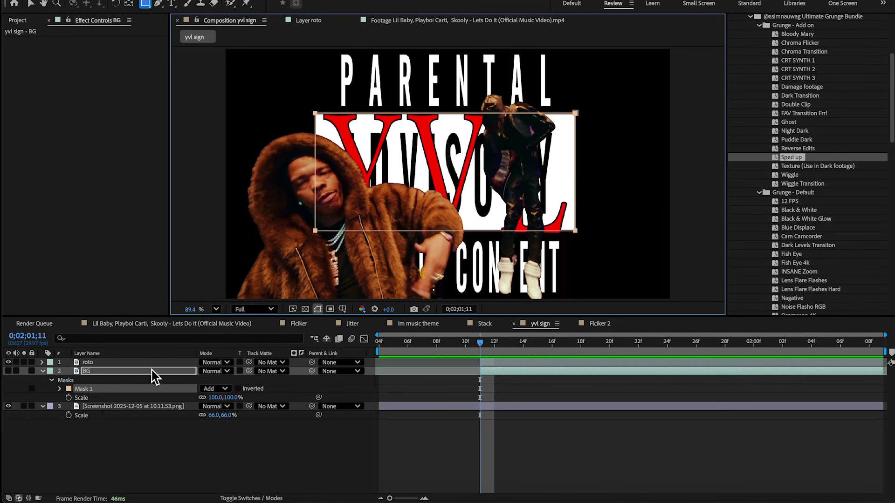
left_click(8, 372)
key("space")
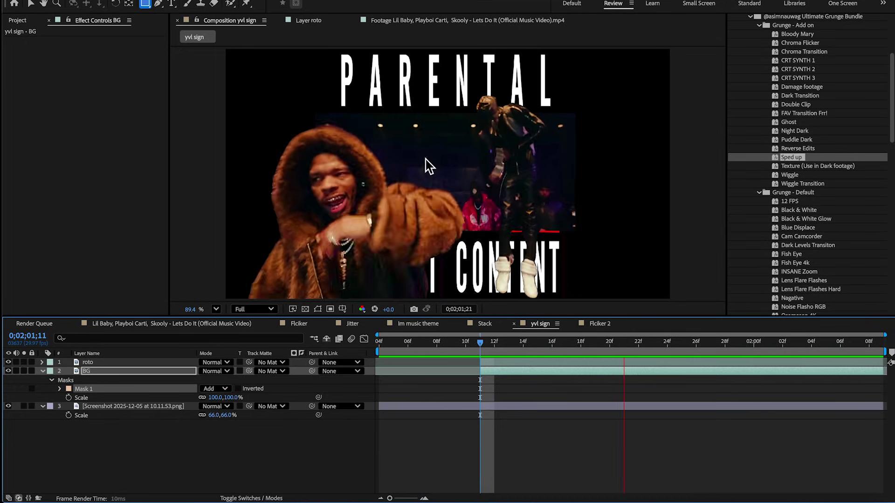
key("space")
Shift the roto and BG layers together to start at 0;02;01;17 and preview the composition from its first frame
key("v")
left_click(496, 362, "shift")
left_click_drag(496, 362, 581, 362)
key("Home")
key("space")
key("space")
key("space")
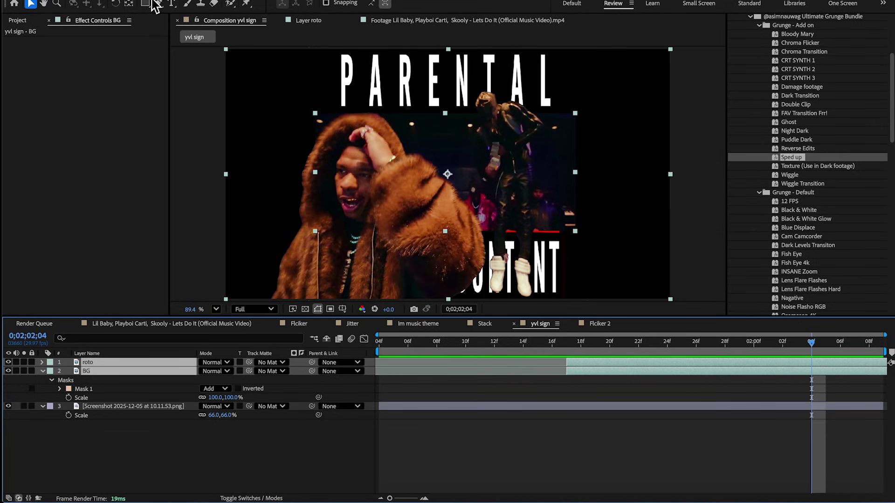
Lengthen the yvl sign composition and extend the sign image layer to end with the roto and BG layers
left_click(154, 0)
left_click(501, 132)
key("super+k")
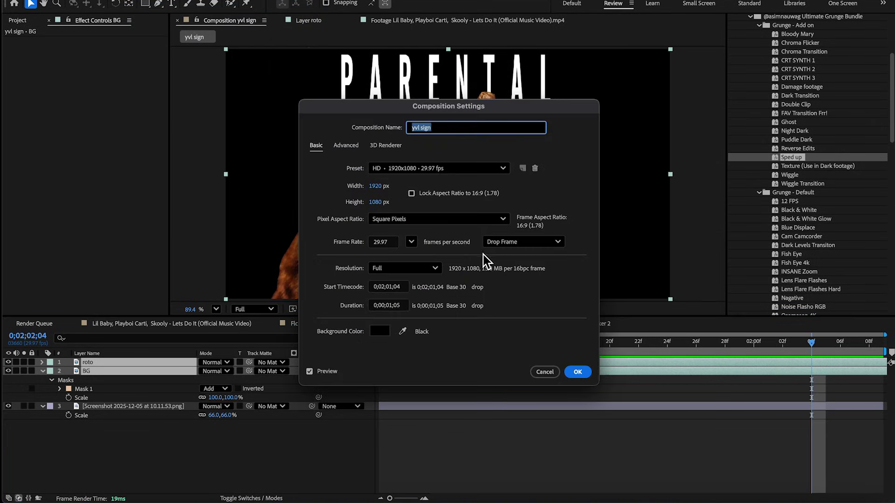
left_click(390, 305)
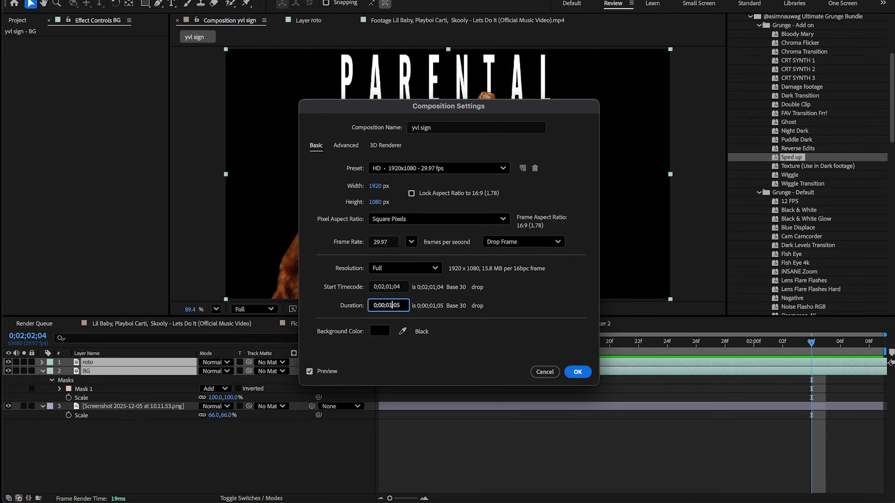
key("Return")
left_click(675, 409)
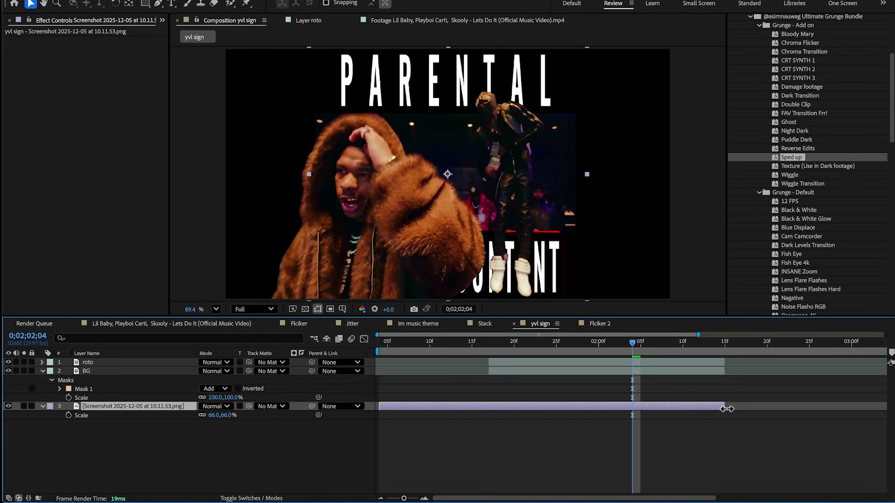
Scrub through the main music video composition and the yvl sign composition to compare the effect's timing
left_click_drag(720, 343, 463, 346)
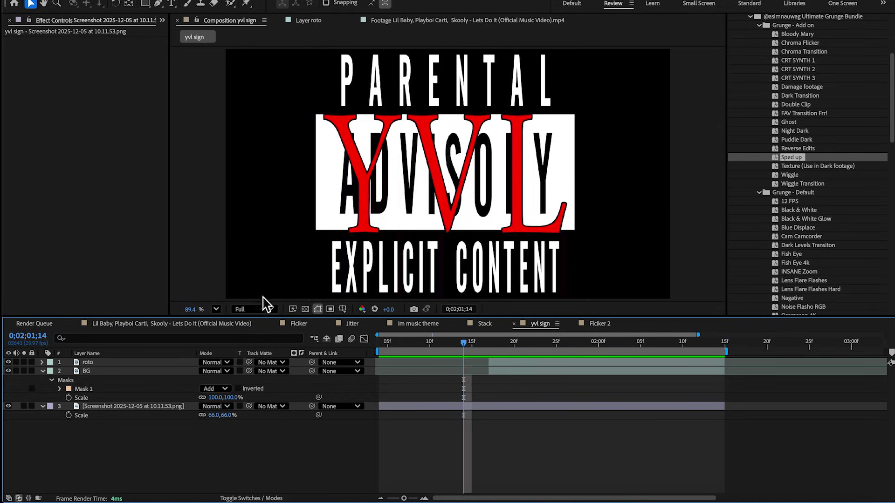
left_click(201, 324)
left_click_drag(788, 345, 767, 346)
left_click(540, 324)
left_click_drag(497, 346, 405, 348)
left_click(418, 390)
Split the roto layer at 0;02;01;18 and select its one-frame opening piece at 0;02;01;17
left_click(498, 359)
left_click_drag(490, 348, 502, 347)
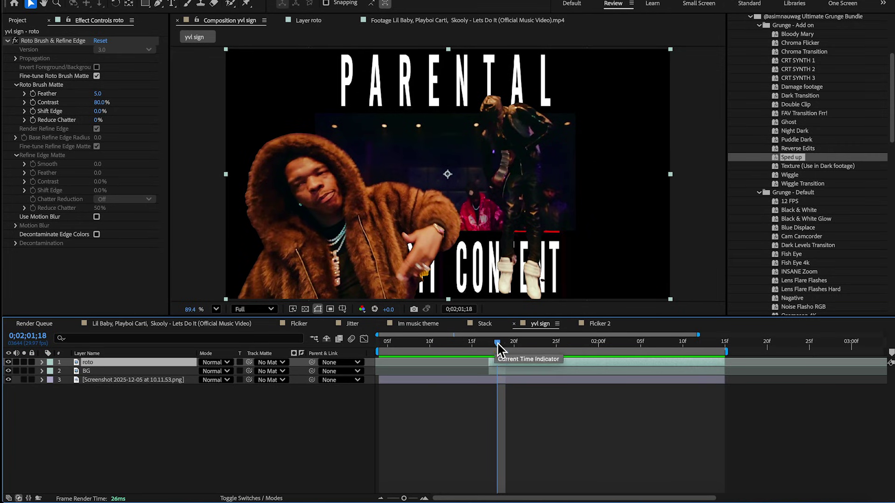
key("super+shift+d")
mouse_move(496, 347)
left_mouse_down()
mouse_move(481, 346)
mouse_move(489, 348)
left_mouse_up()
left_click(493, 370)
Apply the Exposure effect to the one-frame roto piece and set its master exposure to 7.40
key("ctrl+space")
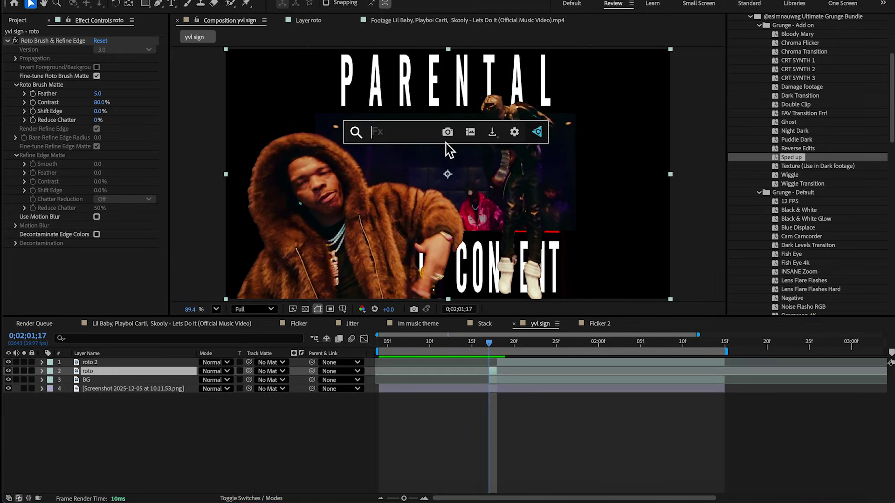
type("ex")
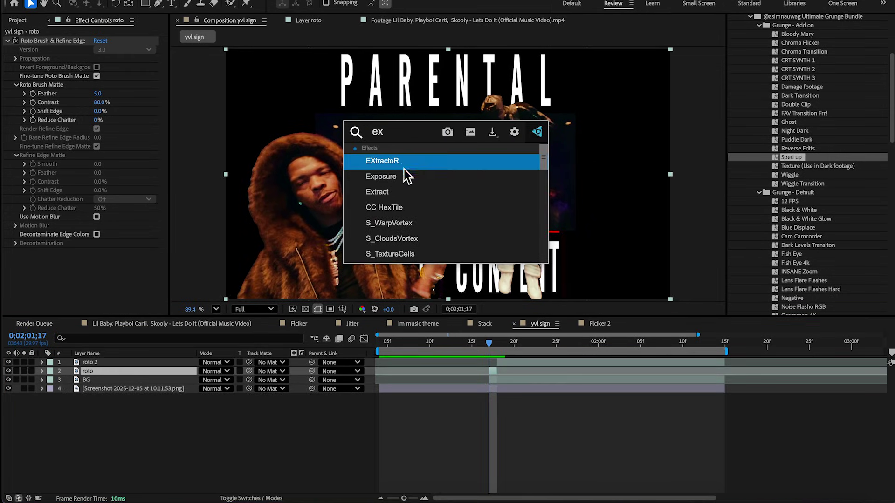
left_click(397, 177)
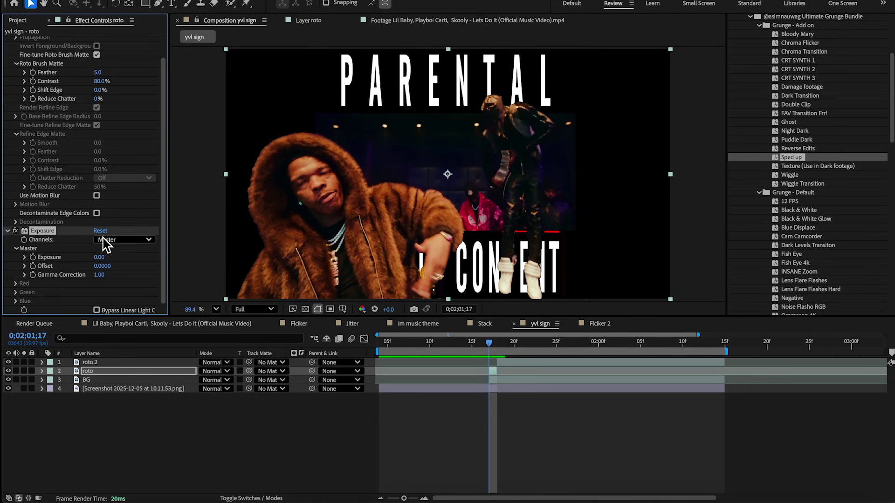
left_click_drag(97, 257, 431, 209)
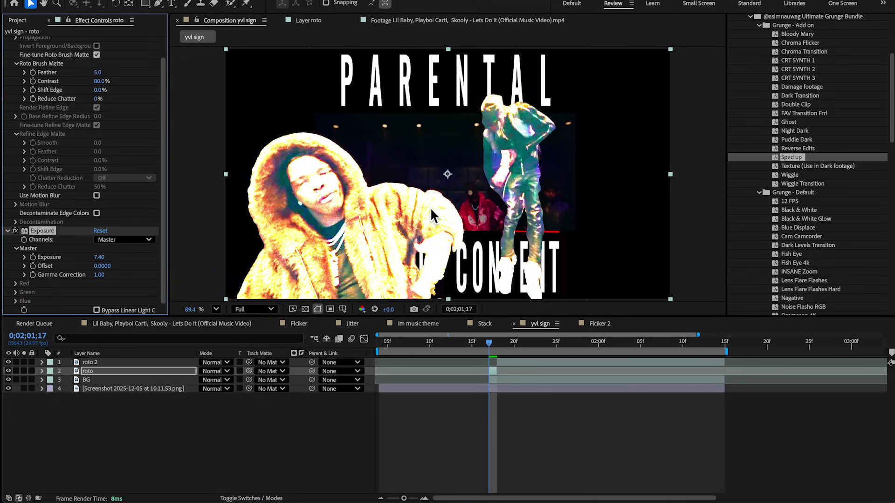
Add Lumetri Color to the one-frame roto piece with temperature -60 and tint 25, and preview the flash
key("ctrl+space")
type("lume")
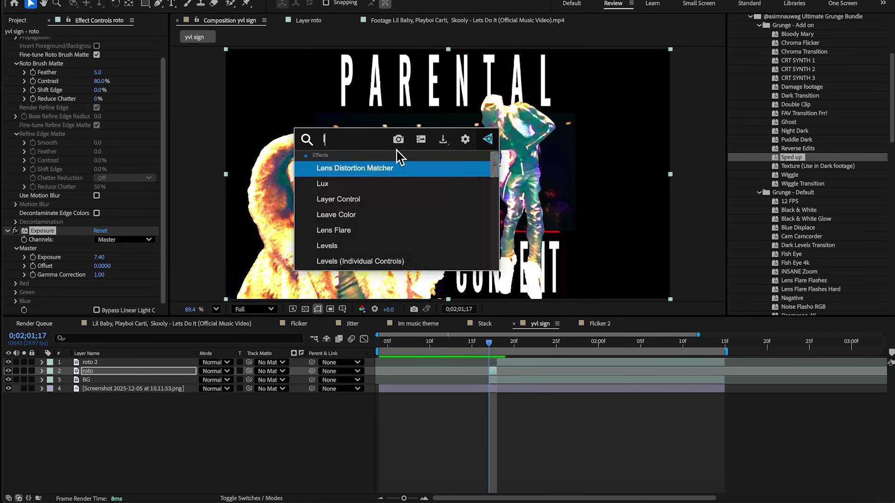
key("Return")
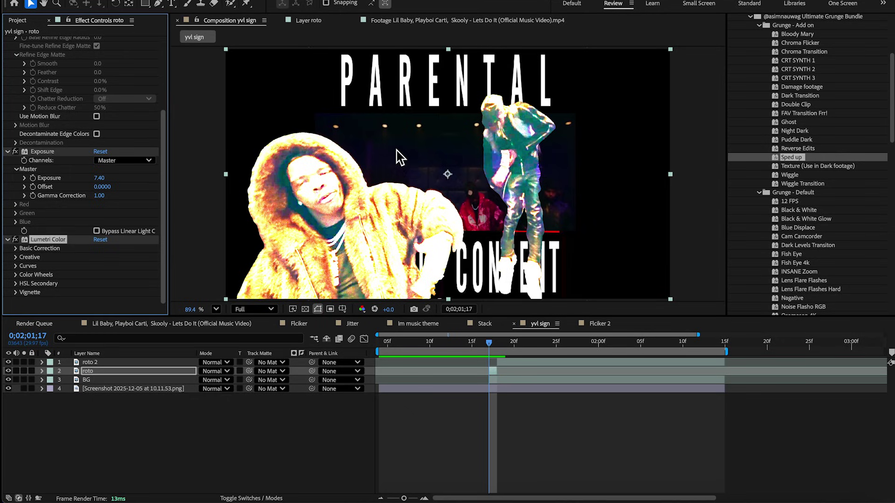
left_click(16, 249)
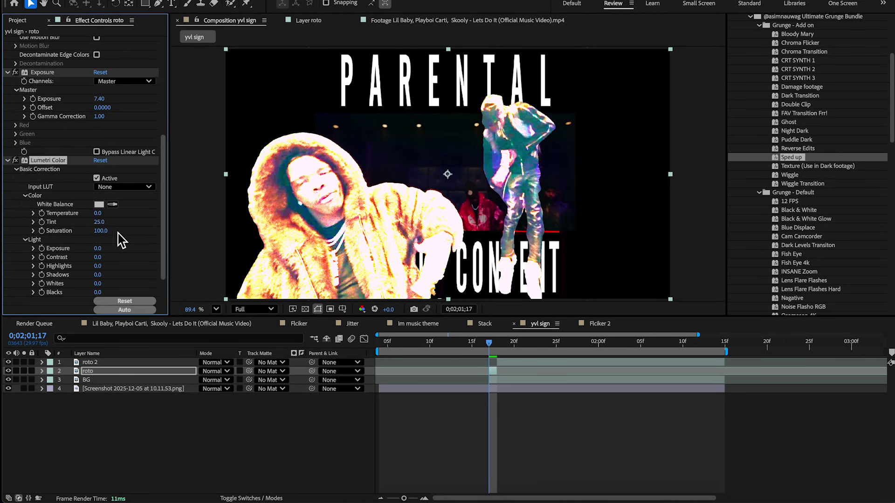
left_click_drag(100, 216, 83, 222)
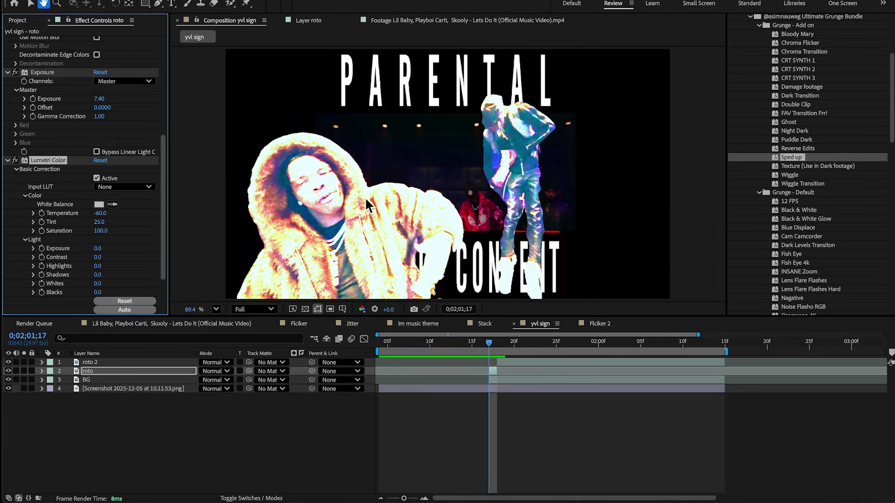
key("space")
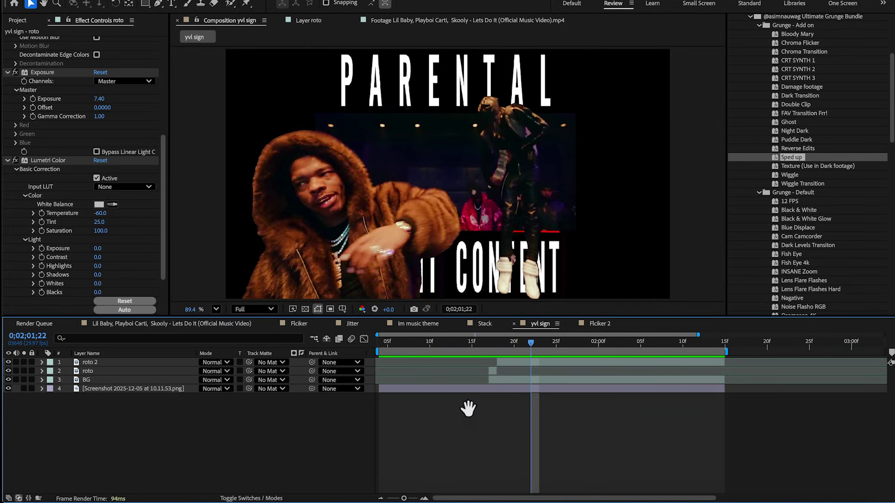
key("space")
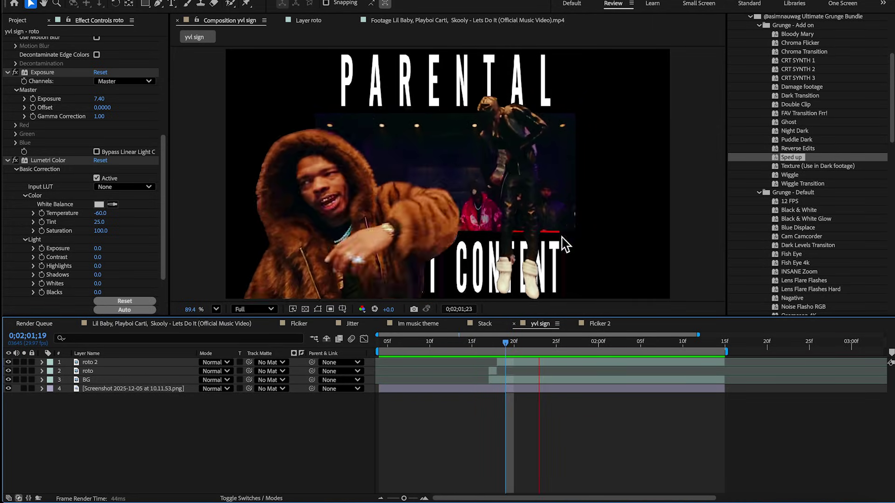
key("space")
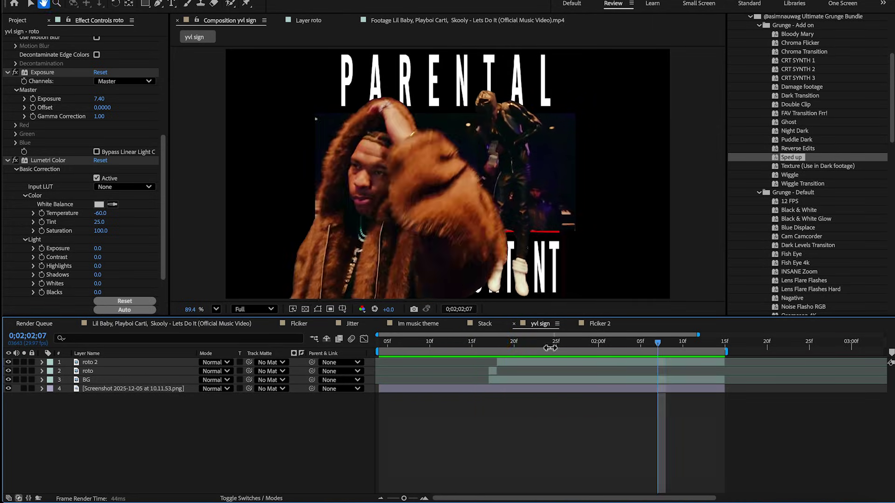
Create an adjustment layer above all layers, apply S_Flicker to it, and preview from the first frame
right_click(422, 448)
mouse_move(466, 370)
left_click(578, 456)
left_click_drag(433, 348, 386, 349)
key("ctrl+space")
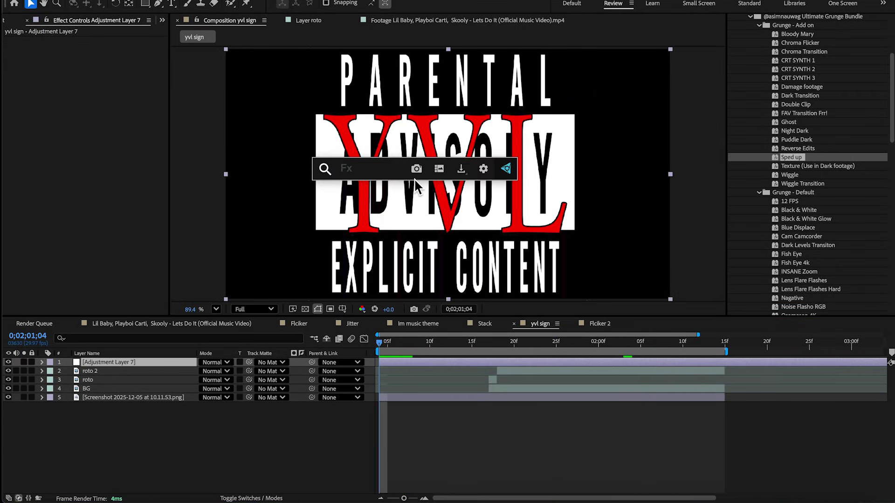
type("flicker")
key("Return")
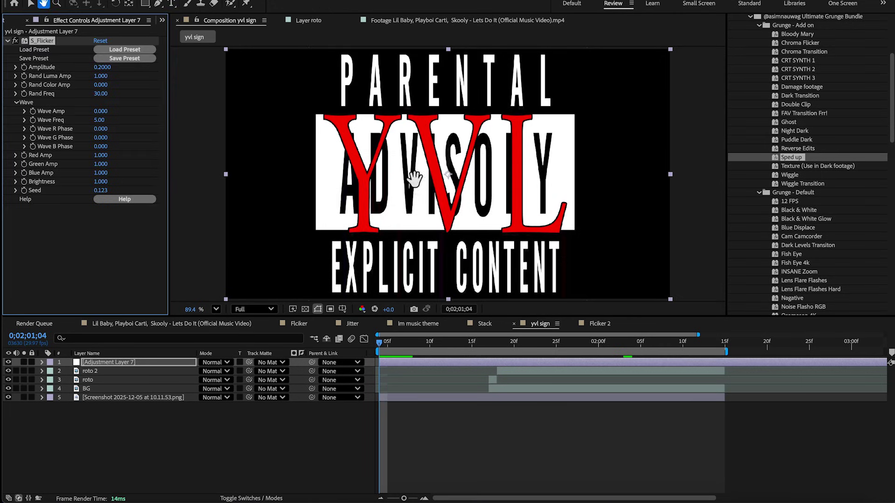
key("space")
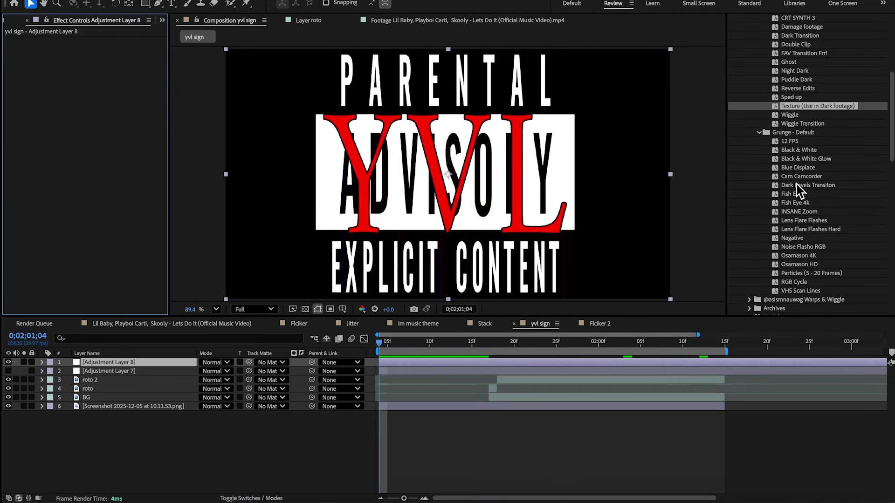
Try the Black & White Glow preset on a second adjustment layer and play the composition
double_click(743, 159)
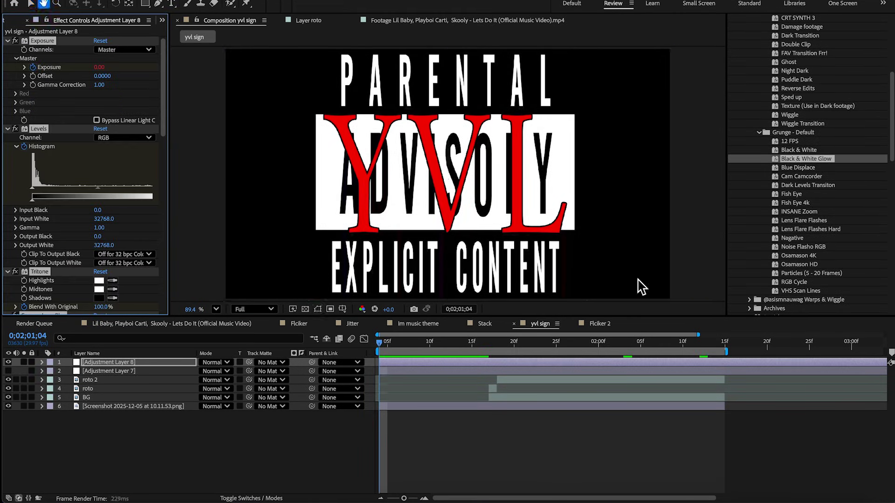
key("space")
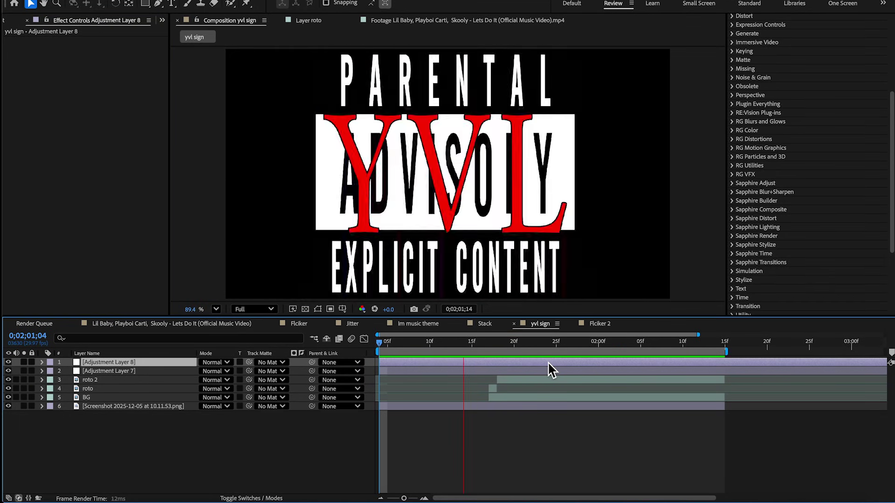
key("space")
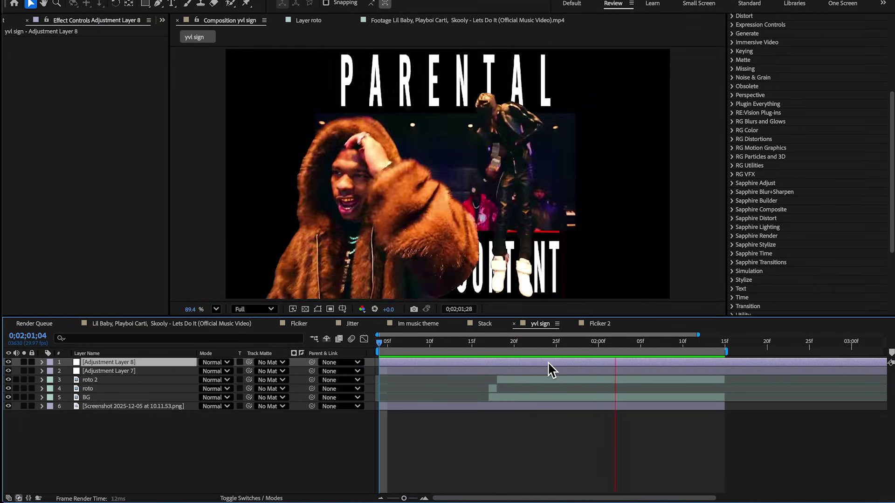